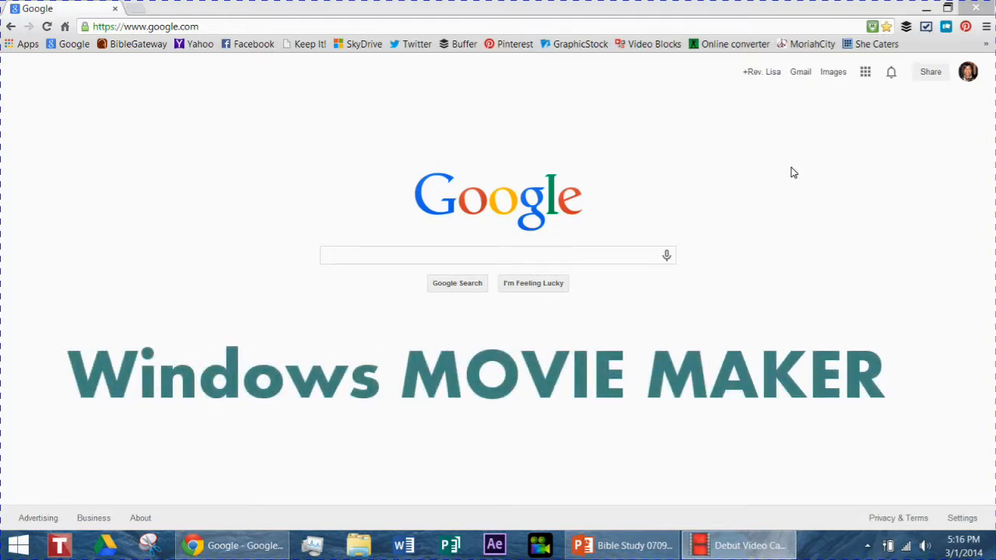
left_click(790, 167)
left_click(322, 257)
left_click(466, 259)
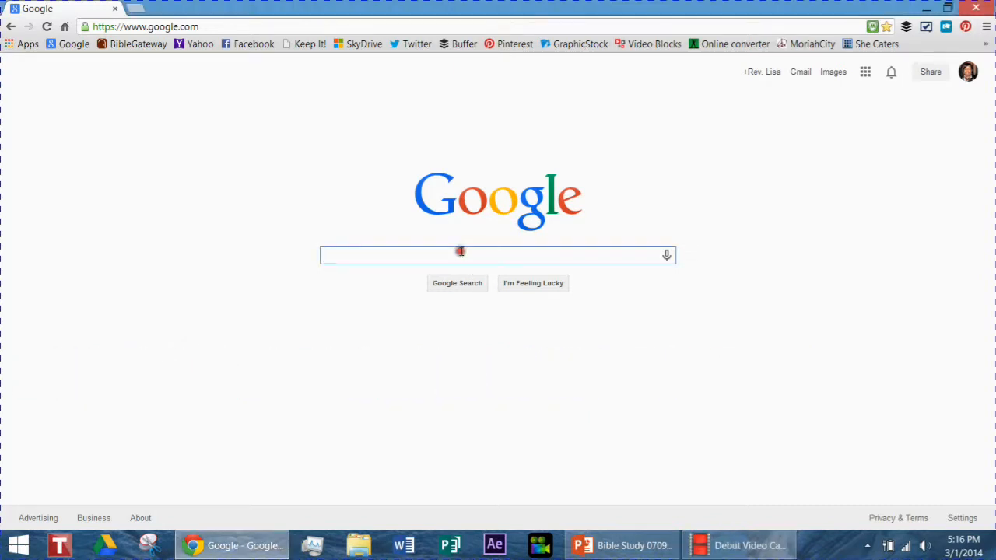
type("mo")
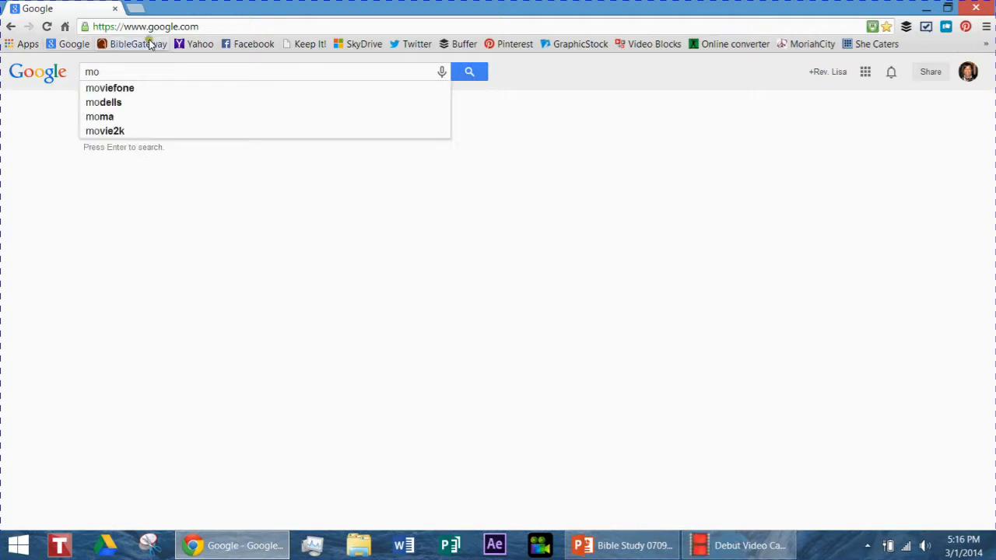
left_click(65, 45)
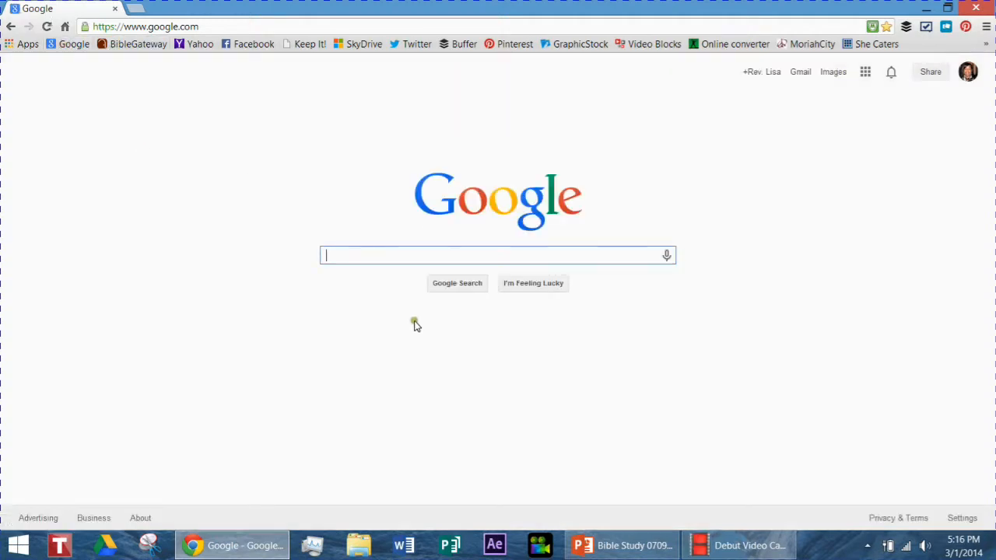
Search Google for "movie maker" and open the Movie Maker - Microsoft Windows result on windows.microsoft.com/en-us/windows-live/movie-maker.
type("movie maker")
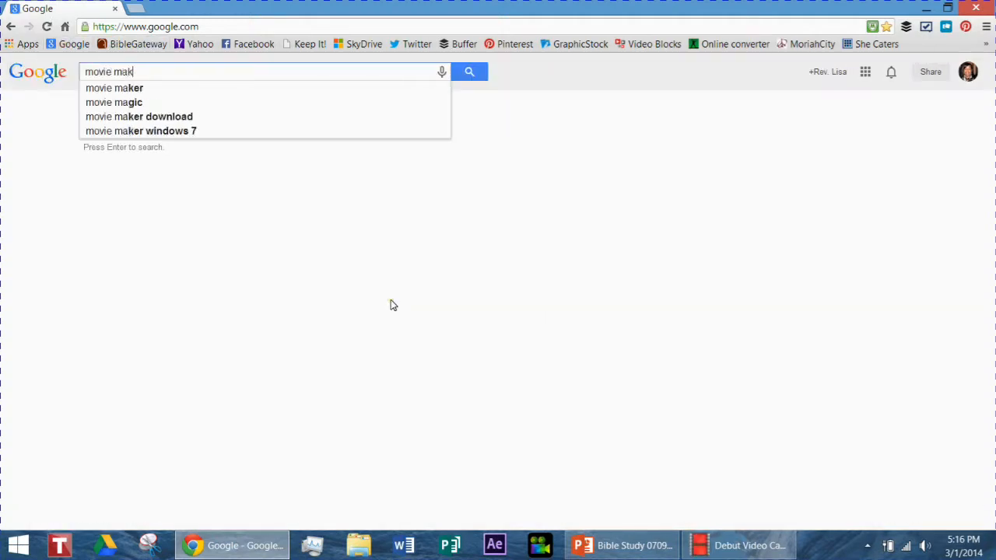
key("Return")
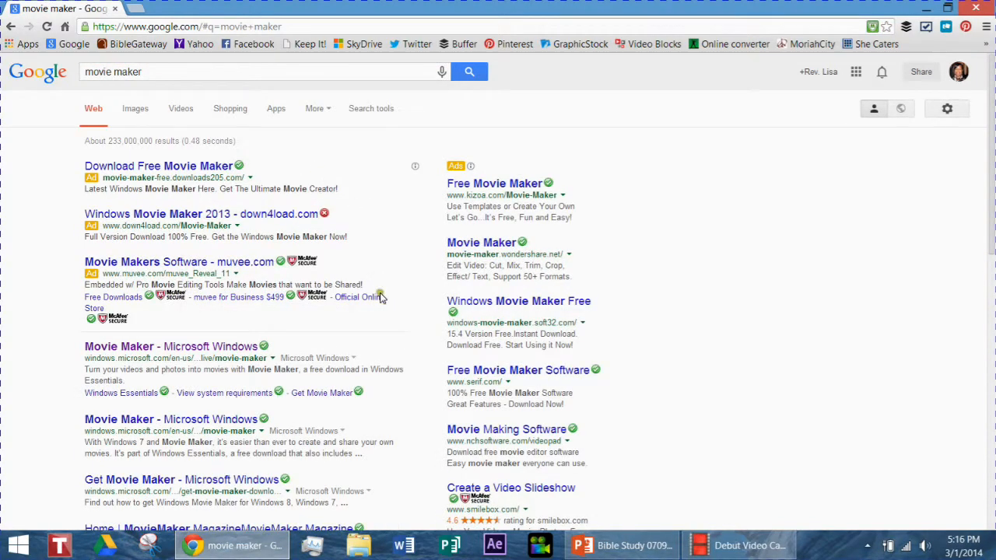
scroll(382, 294, "down", 3)
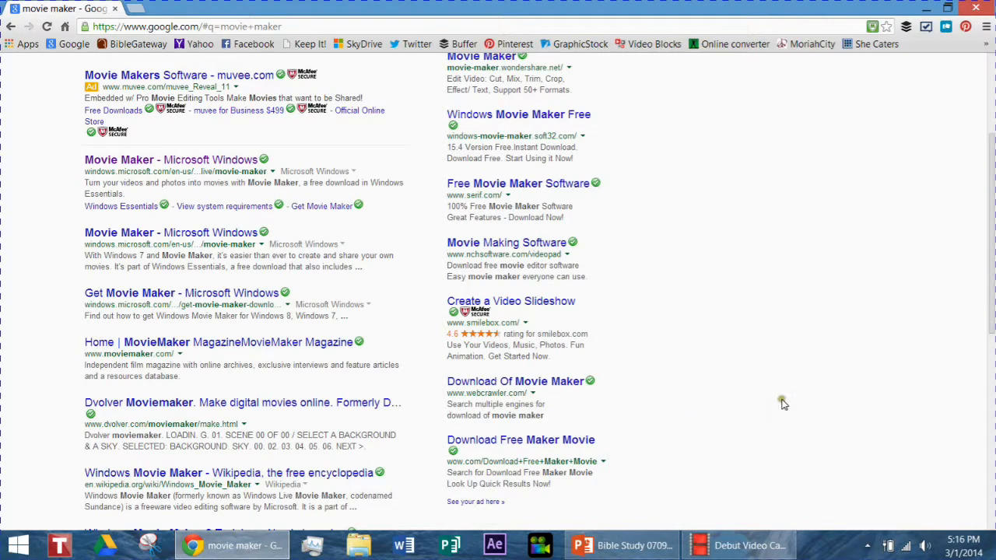
left_click(716, 337)
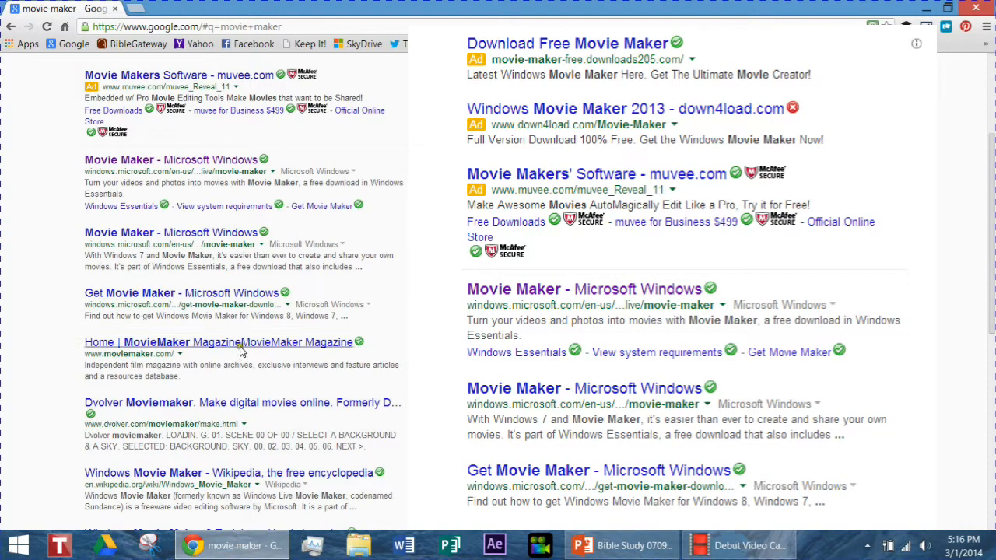
scroll(56, 236, "up", 1)
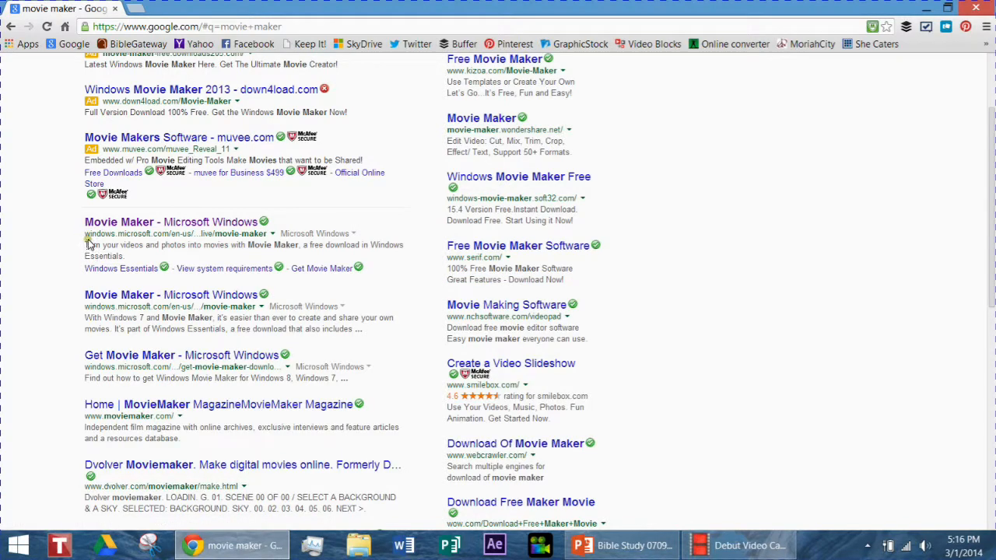
left_click(168, 222)
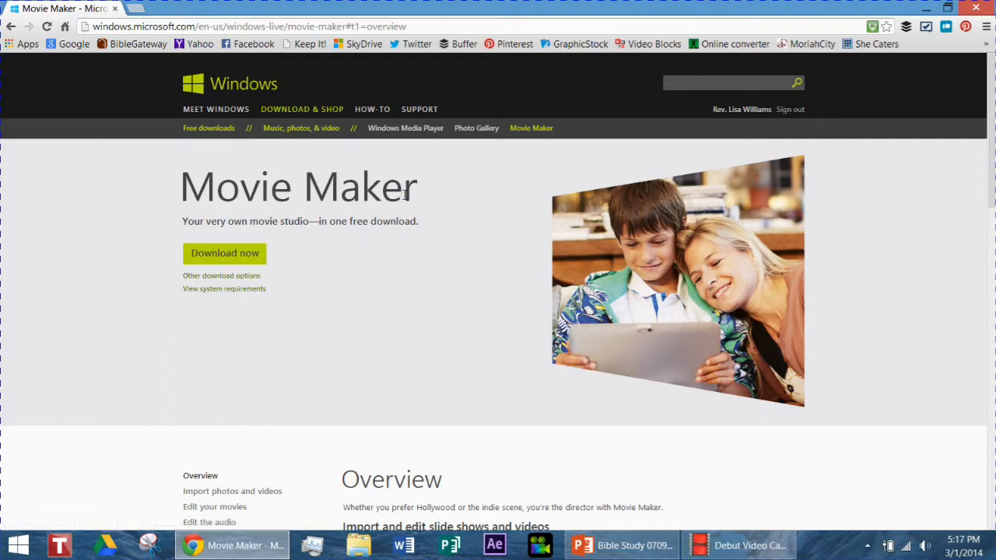
Download the Movie Maker installer from the Microsoft page and view the options for opening the downloaded file.
left_click(260, 263)
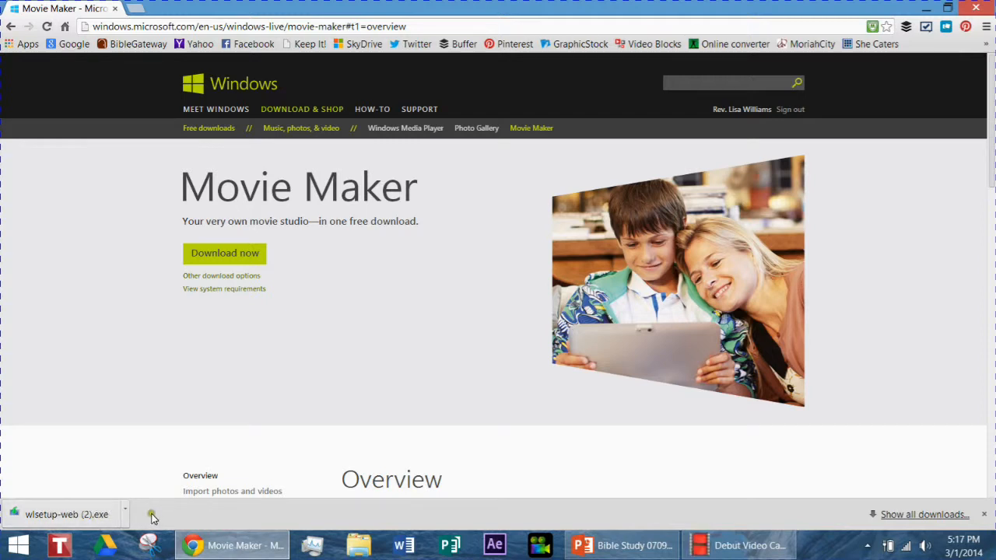
right_click(84, 515)
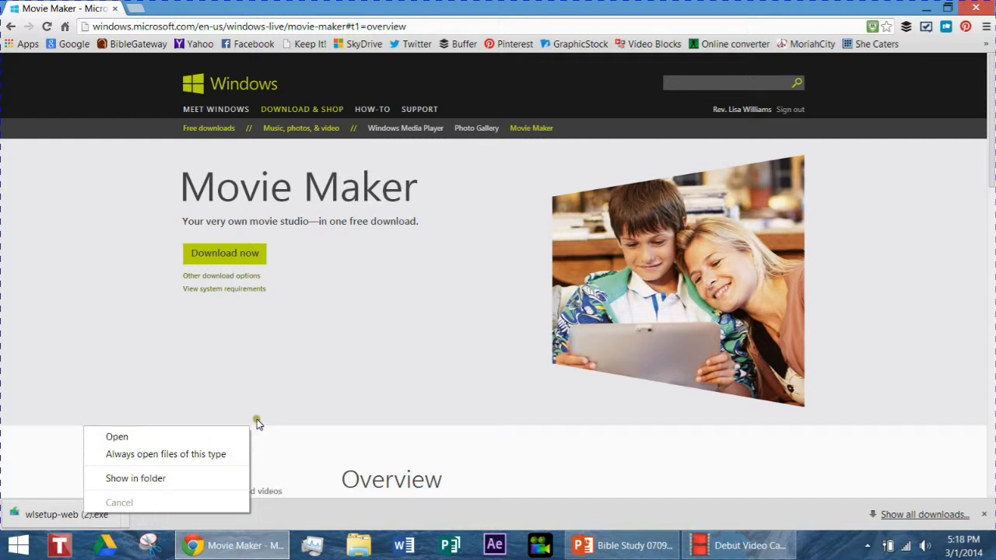
left_click(389, 415)
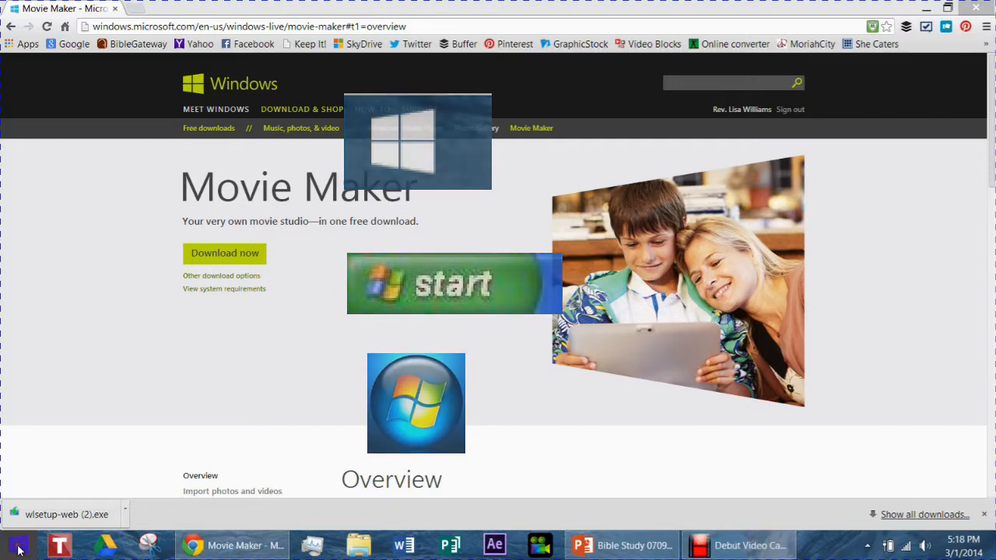
Search the installed Windows apps for "movie", launch Movie Maker, and dismiss the TOSHIBA software update notification.
left_click(16, 551)
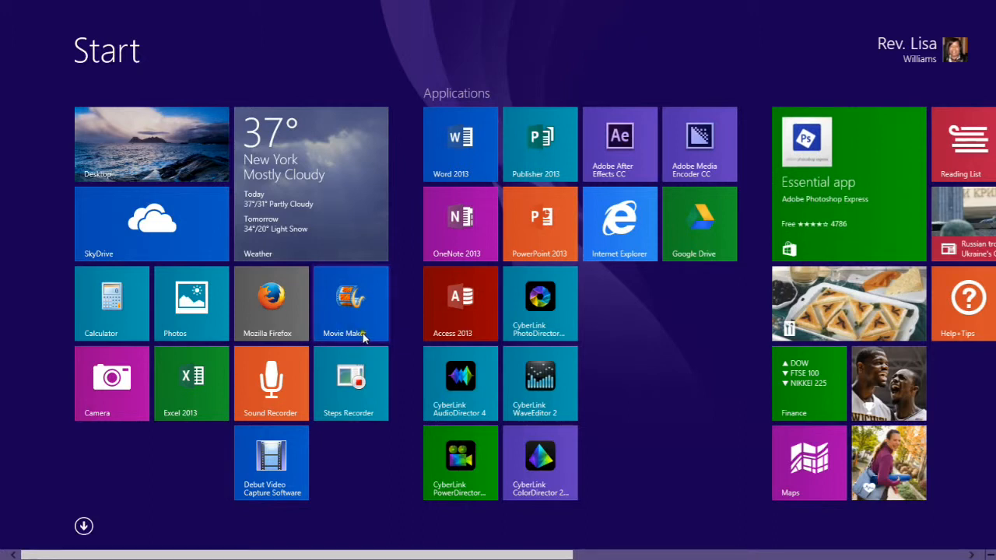
scroll(598, 300, "down", 1)
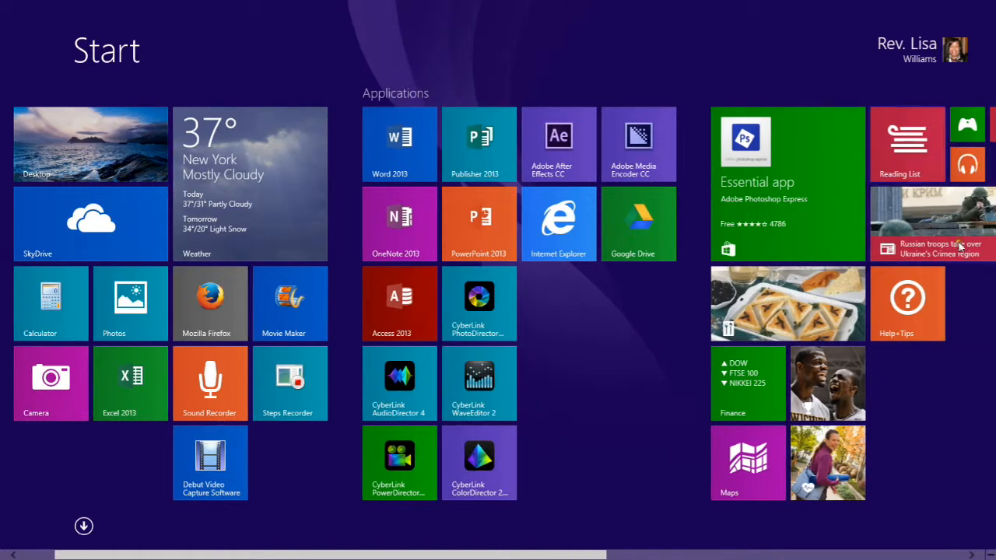
scroll(17, 317, "up", 1)
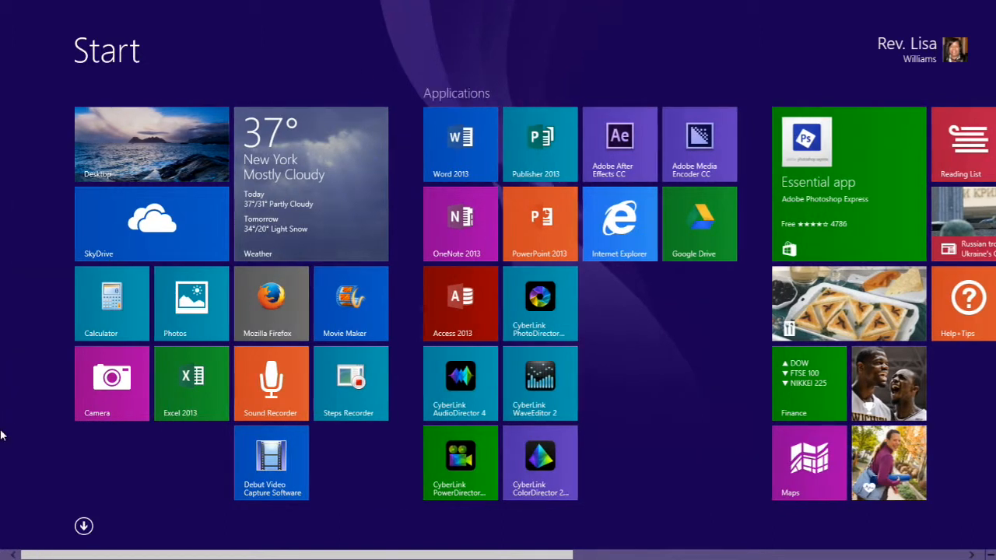
left_click(84, 528)
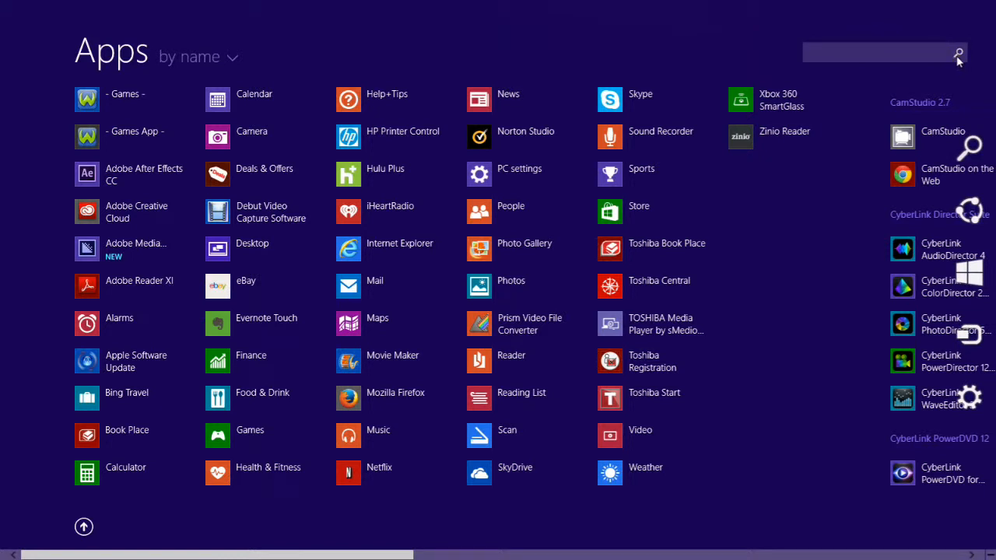
left_click(918, 51)
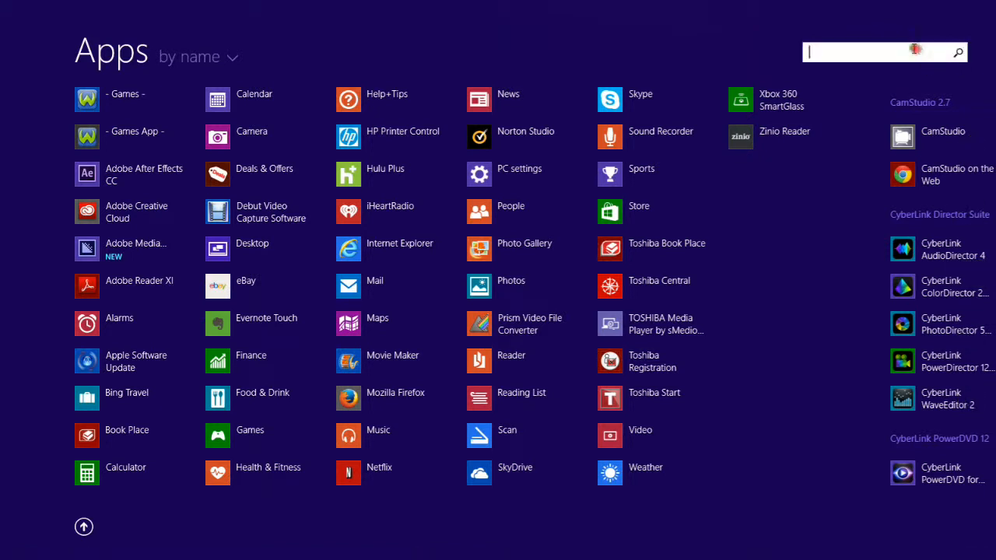
type("movie")
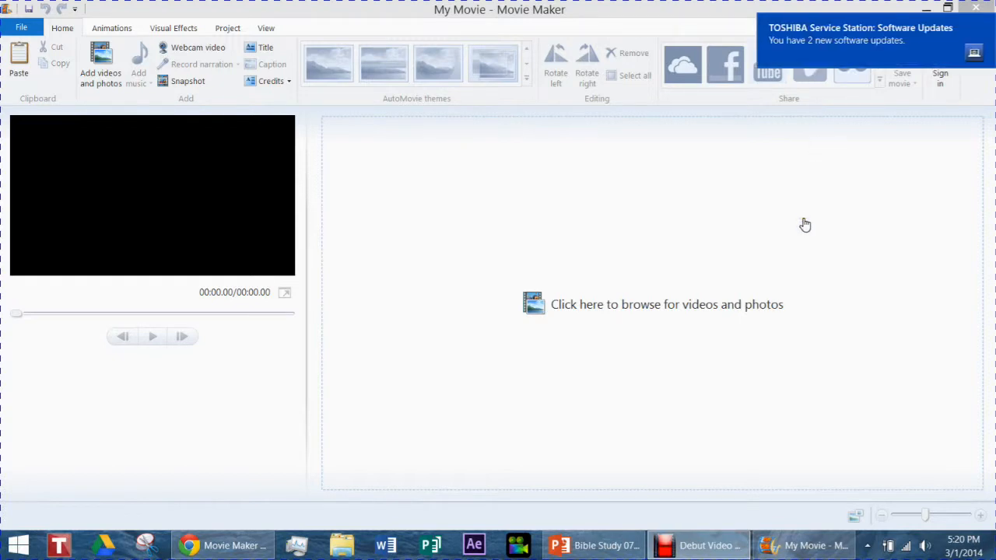
left_click(984, 26)
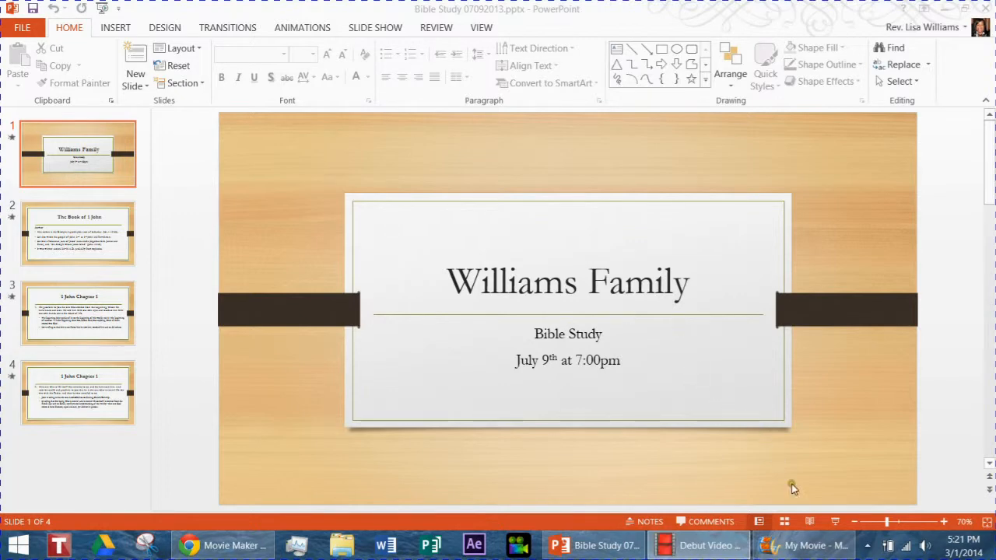
Play the Bible Study 07092013.pptx slide show in PowerPoint from the first slide through the last, and return to slide 1.
left_click(836, 524)
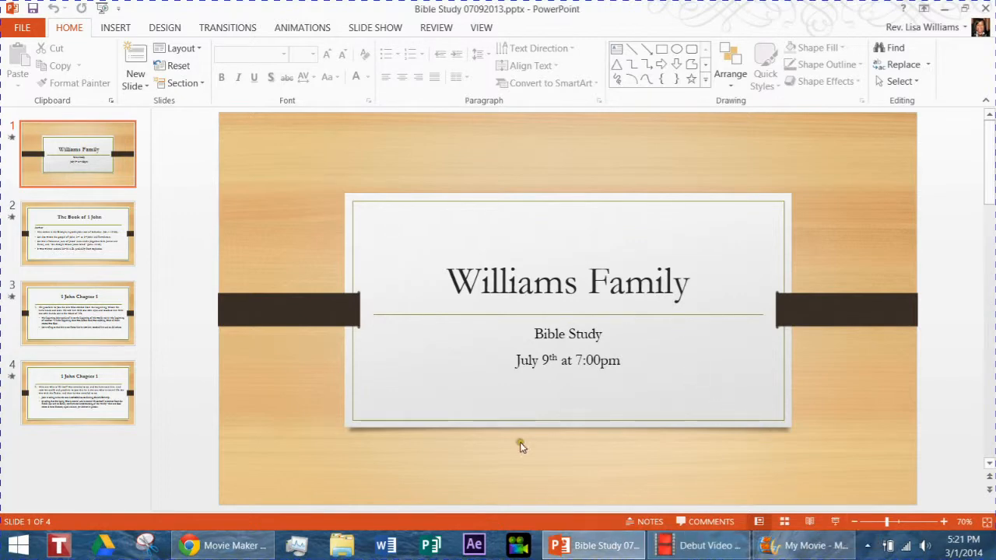
left_click(836, 521)
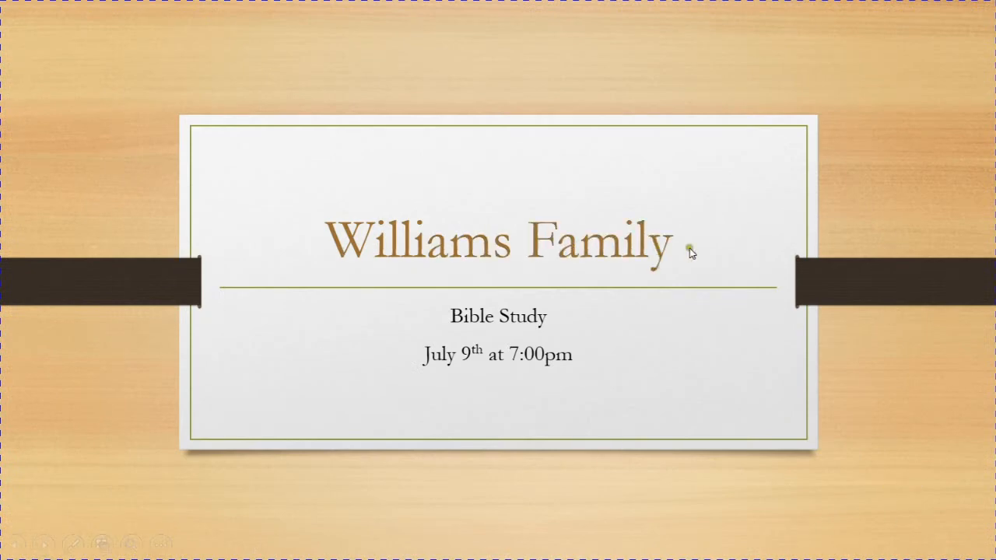
left_click(866, 503)
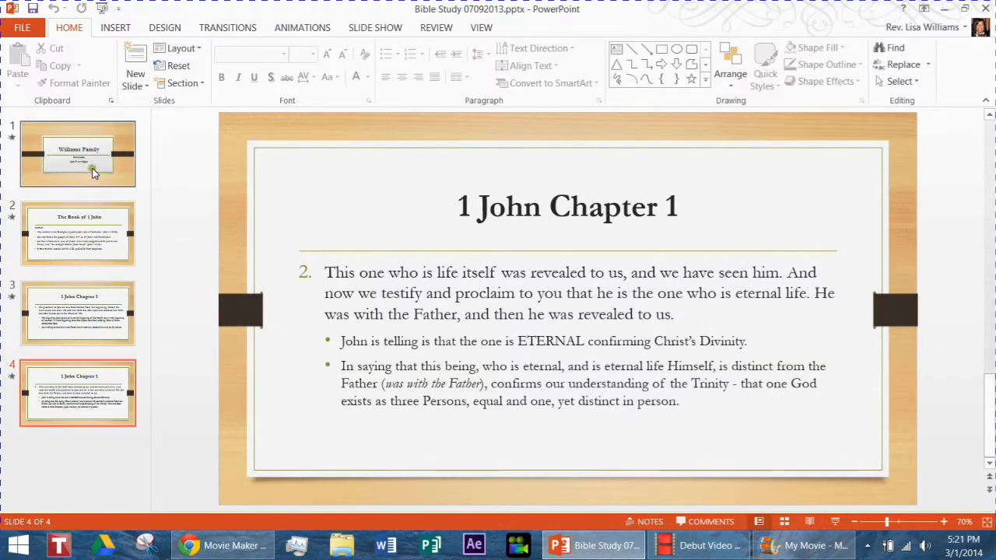
left_click(92, 168)
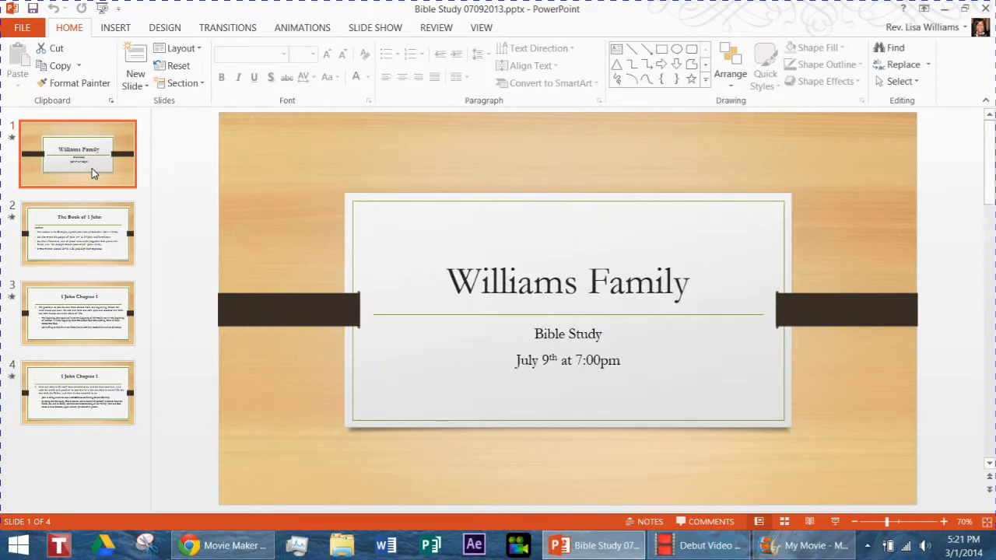
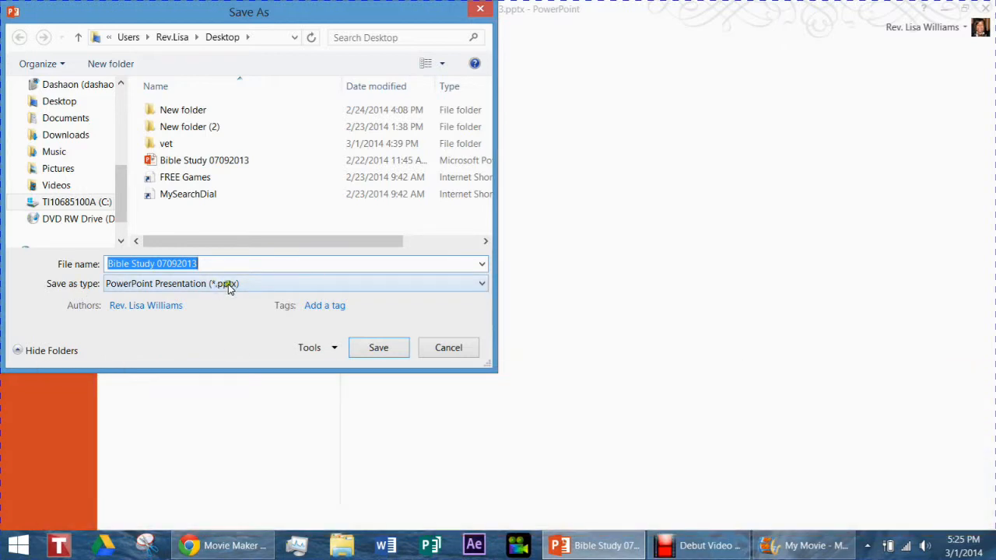
Export all slides of the presentation to the Desktop in JPEG File Interchange Format (*.jpg) under the name Bible Study 07092013.
left_click(219, 285)
left_click(222, 278)
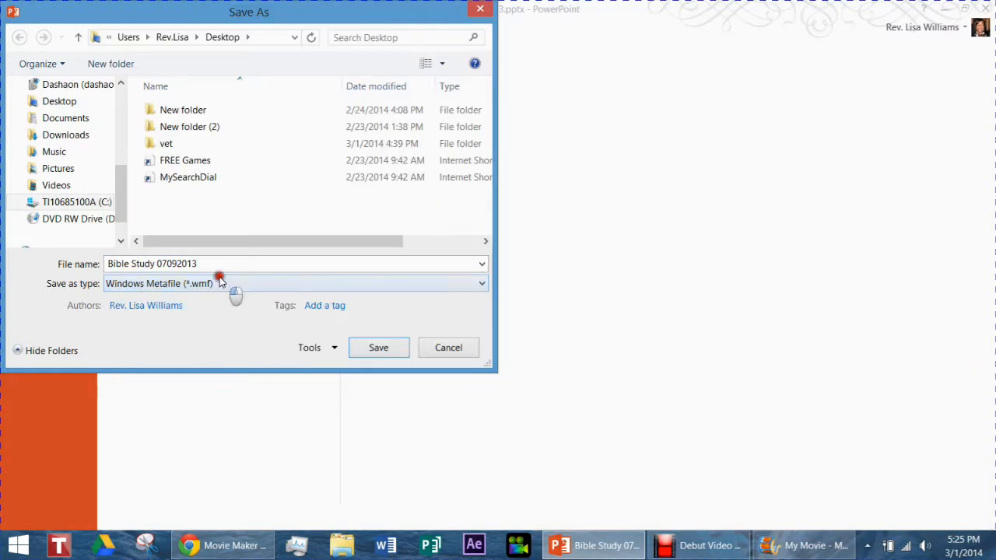
left_click(221, 282)
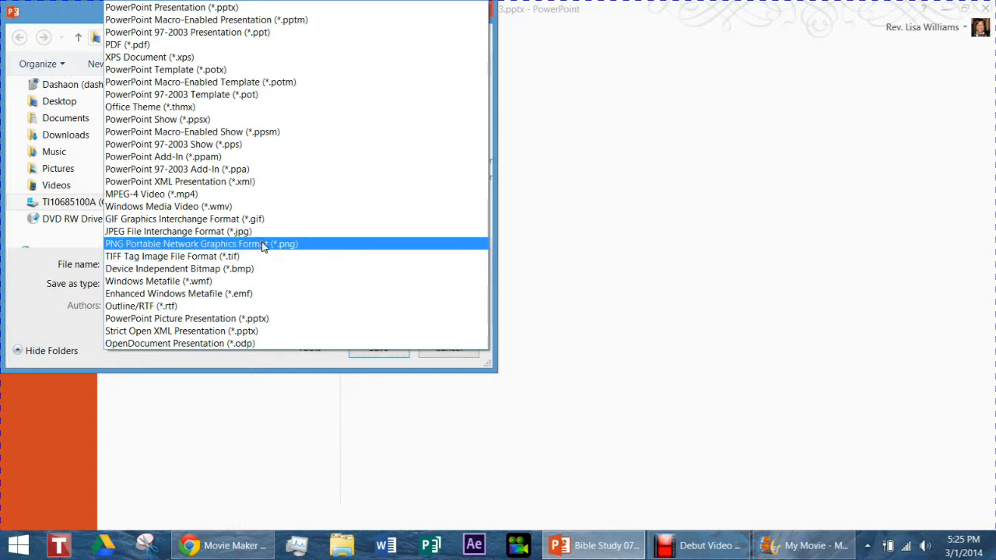
left_click(251, 232)
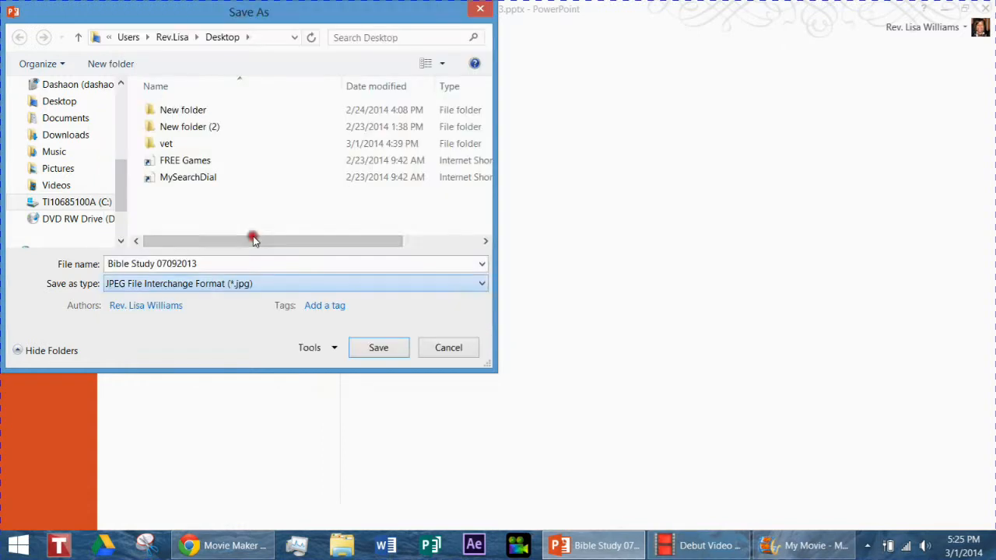
triple_click(220, 264)
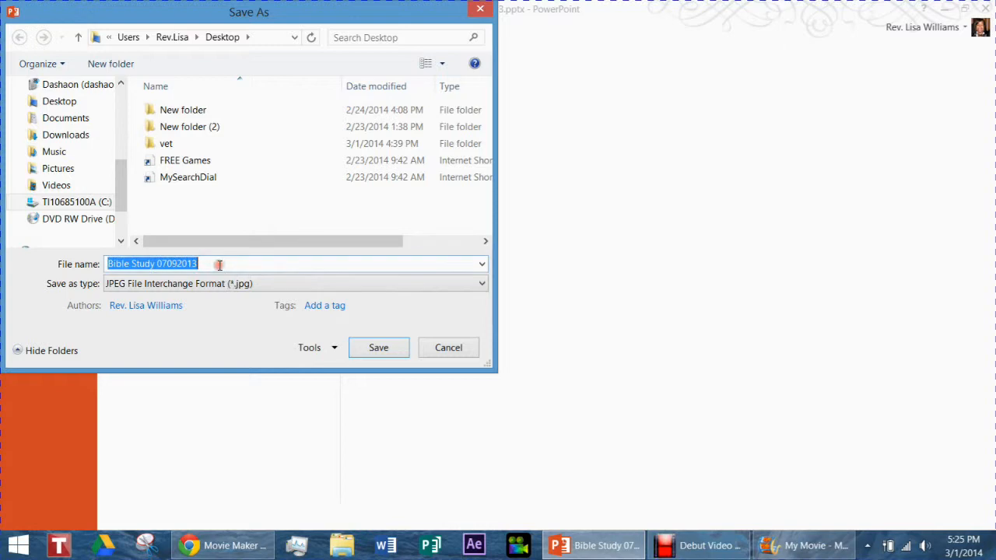
left_click(367, 352)
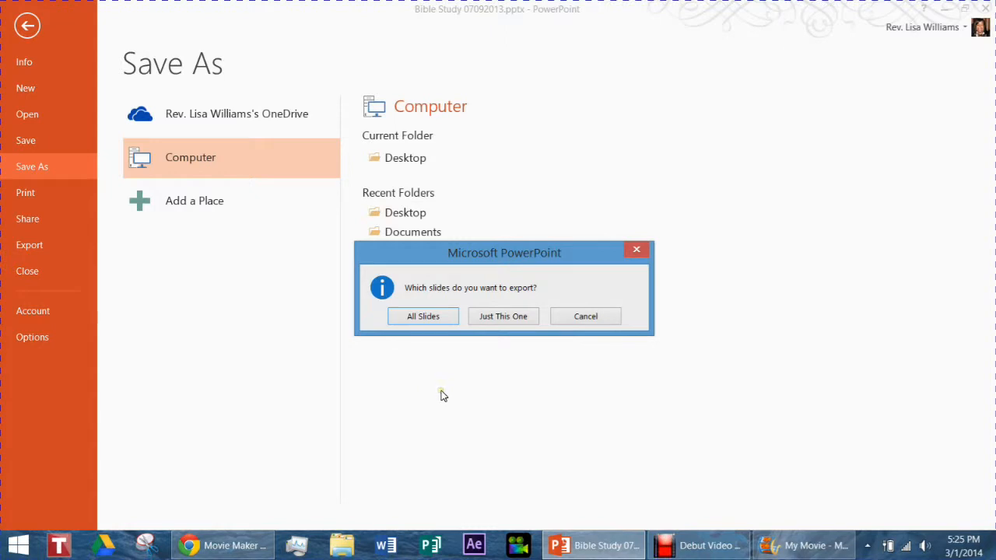
left_click(434, 317)
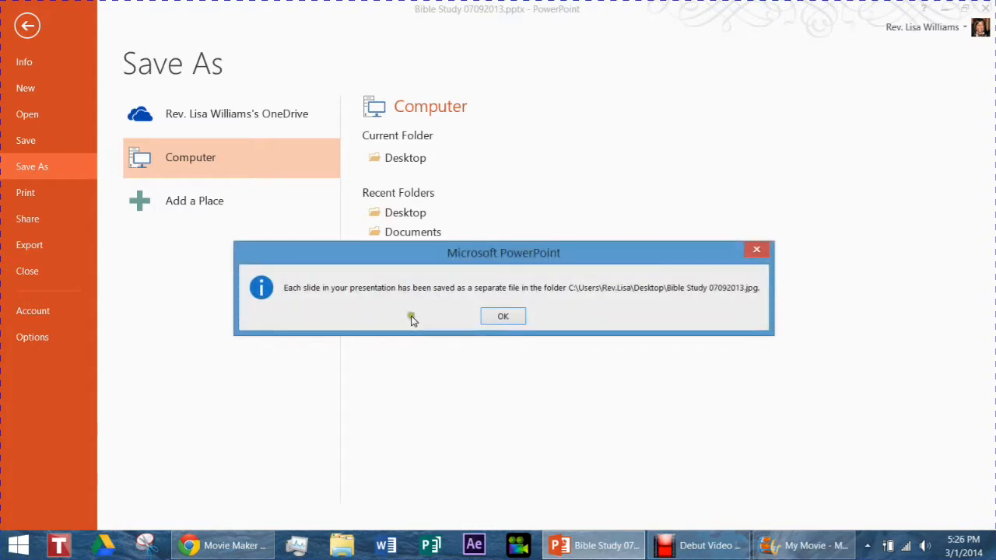
left_click(319, 301)
left_click(523, 293)
left_click(523, 293)
left_click(644, 295)
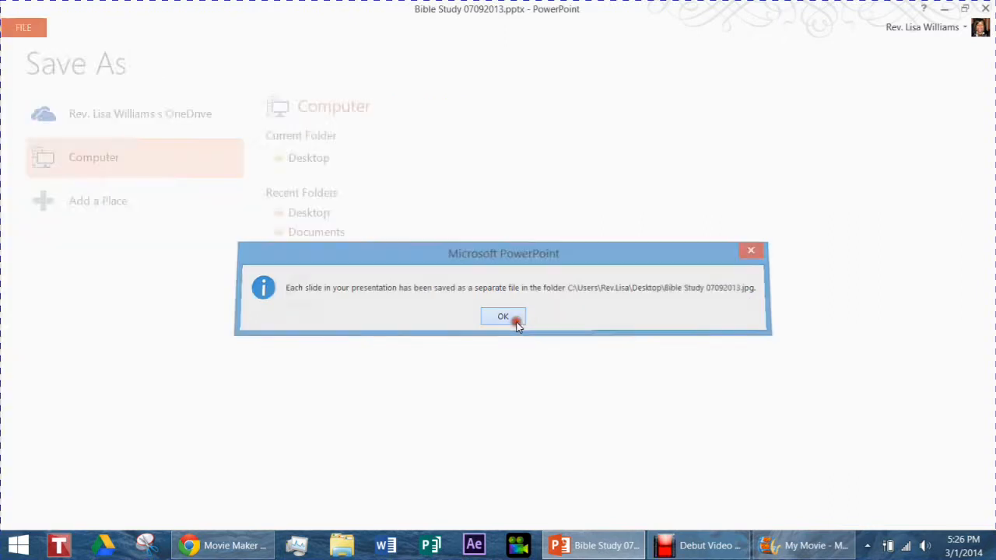
left_click(515, 321)
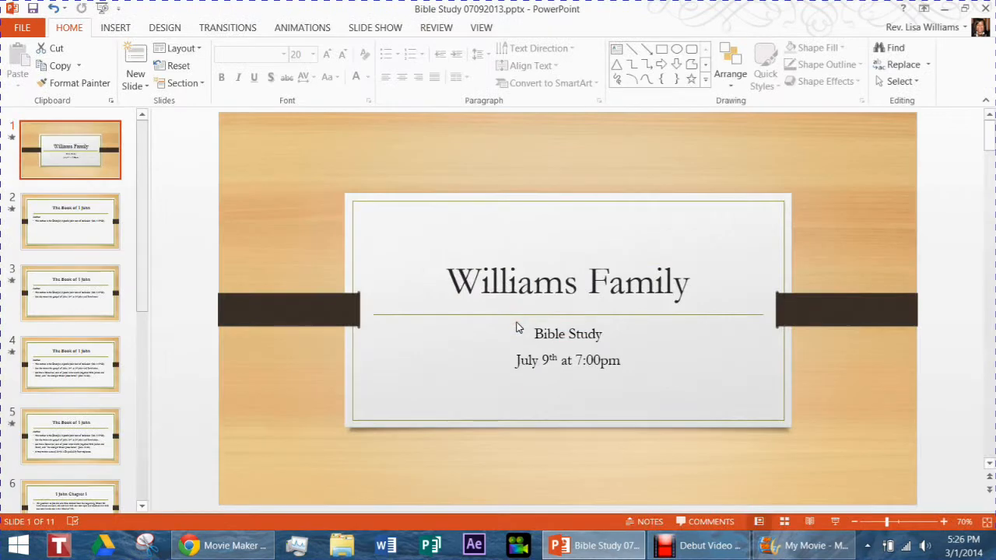
Close the Bible Study 07092013.pptx presentation without saving changes.
left_click(24, 29)
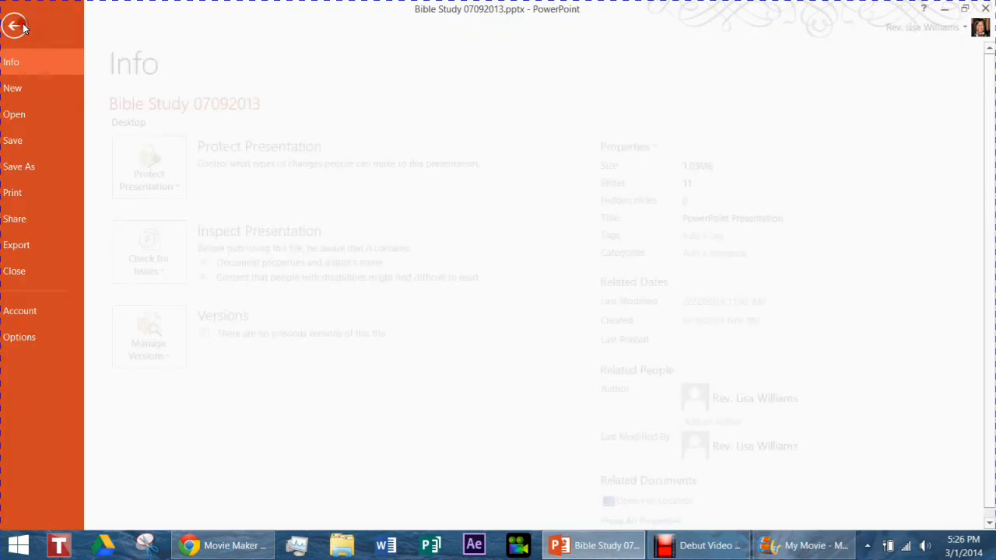
left_click(41, 269)
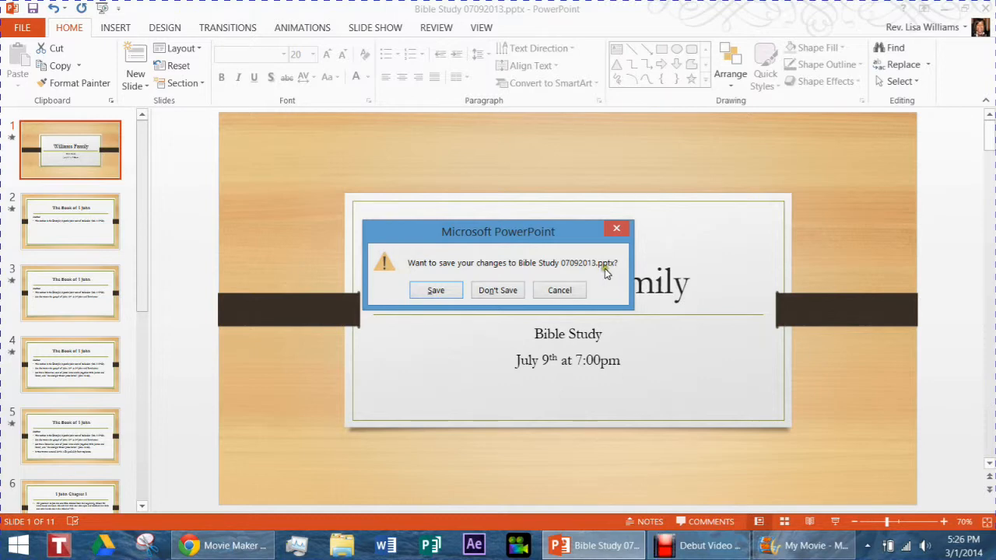
left_click(504, 294)
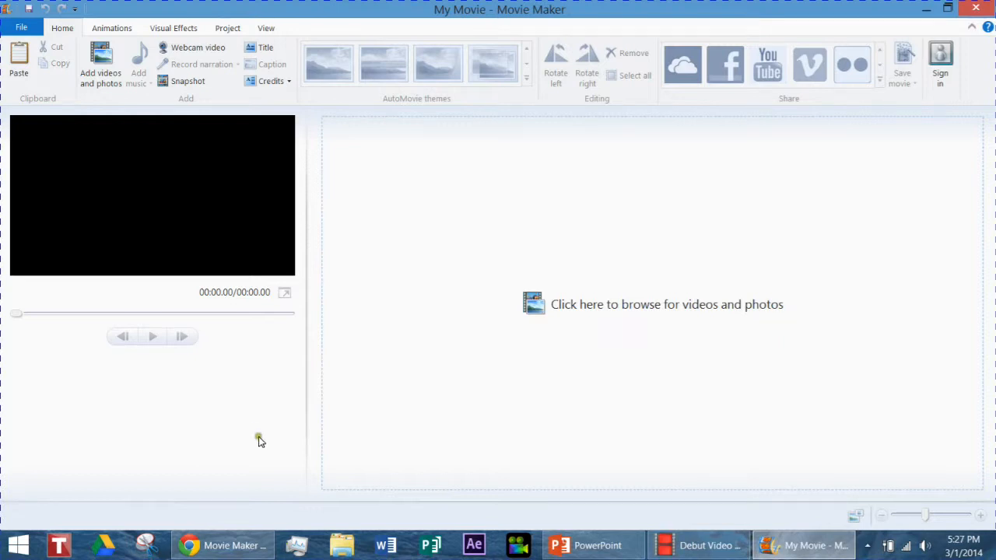
In Movie Maker, add the images Slide1 through Slide11 from the Desktop folder Bible Study 07092013 to the project.
left_click(98, 55)
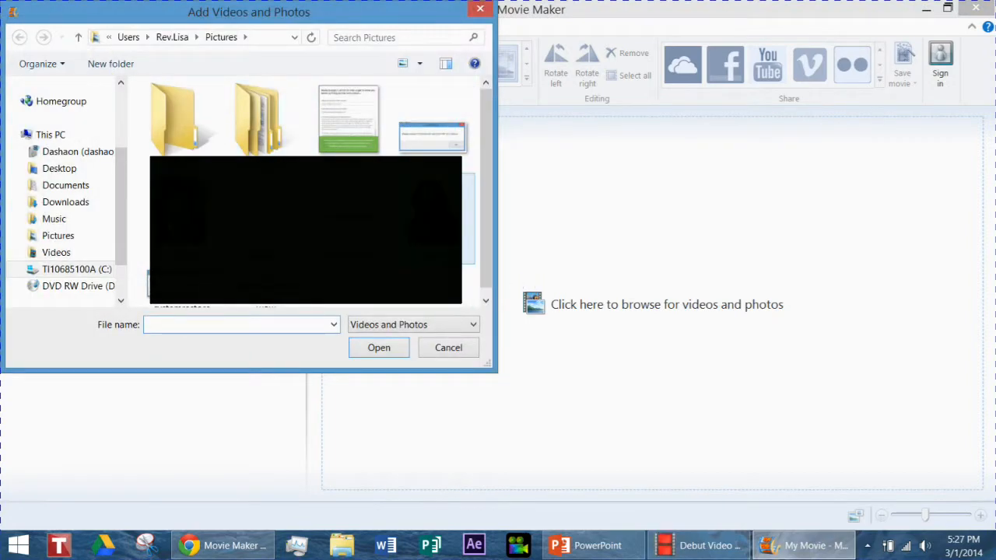
left_click(59, 171)
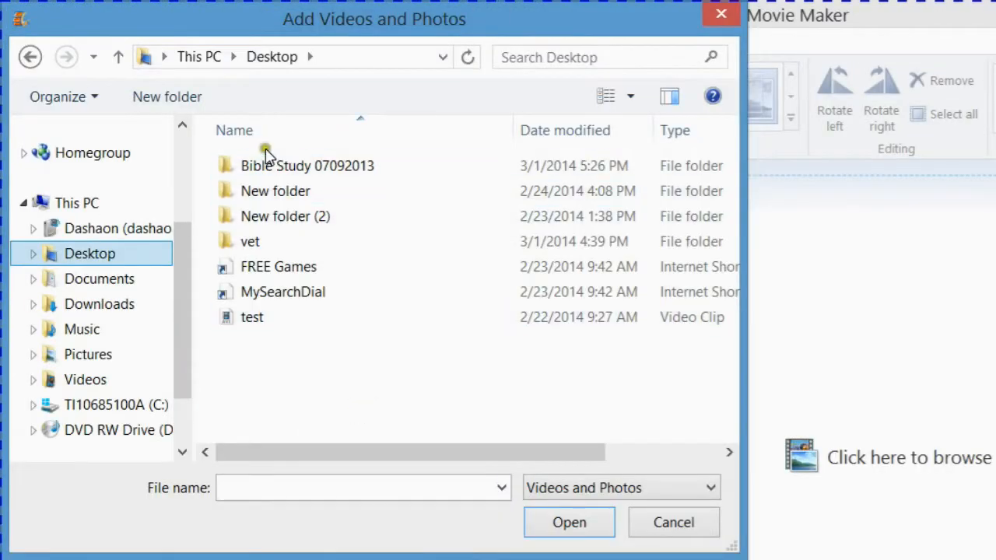
double_click(253, 174)
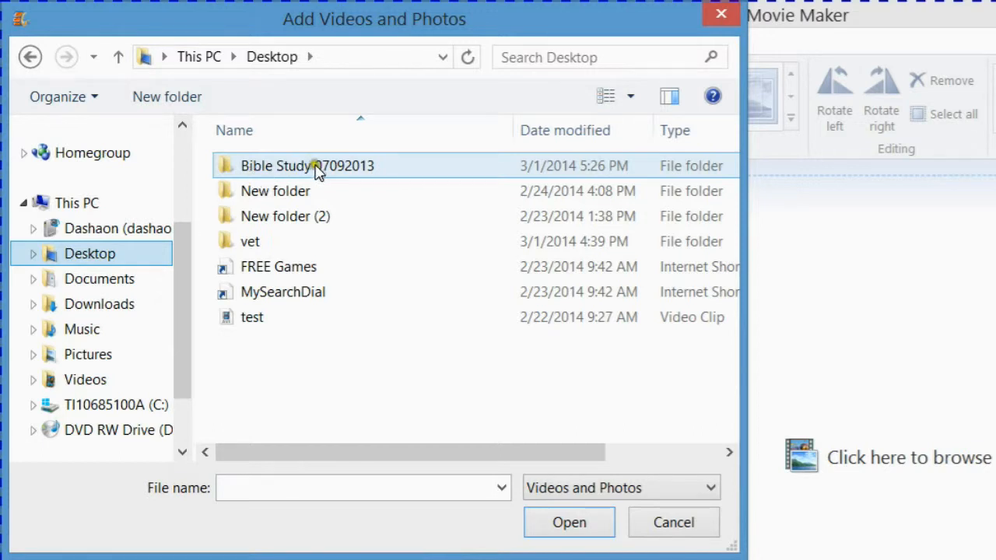
double_click(360, 172)
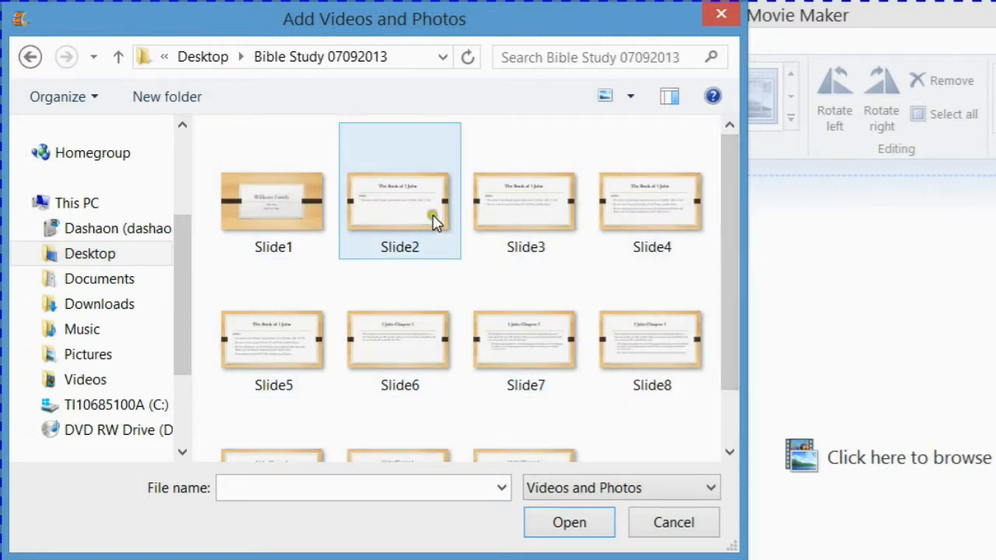
left_click_drag(746, 350, 739, 369)
left_click(231, 193)
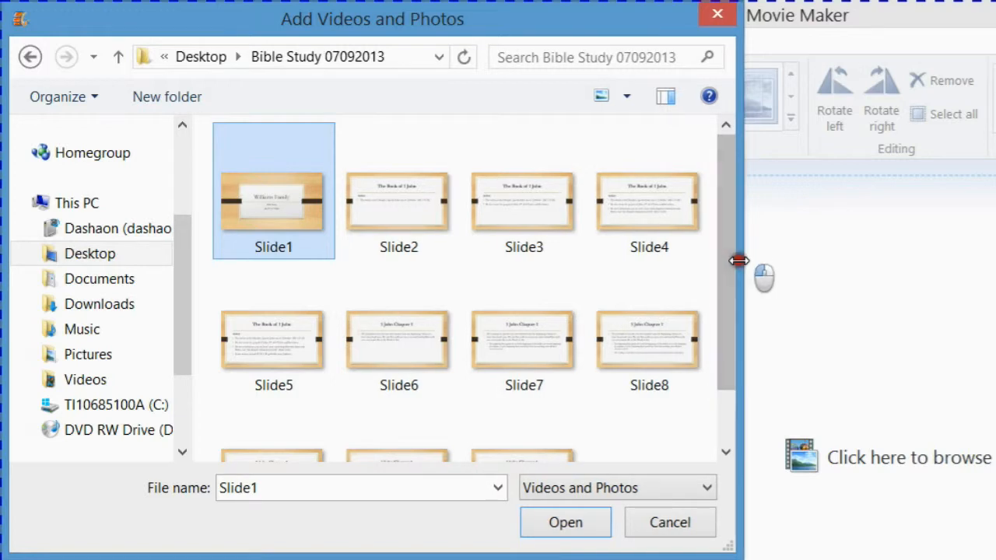
left_click_drag(729, 260, 723, 438)
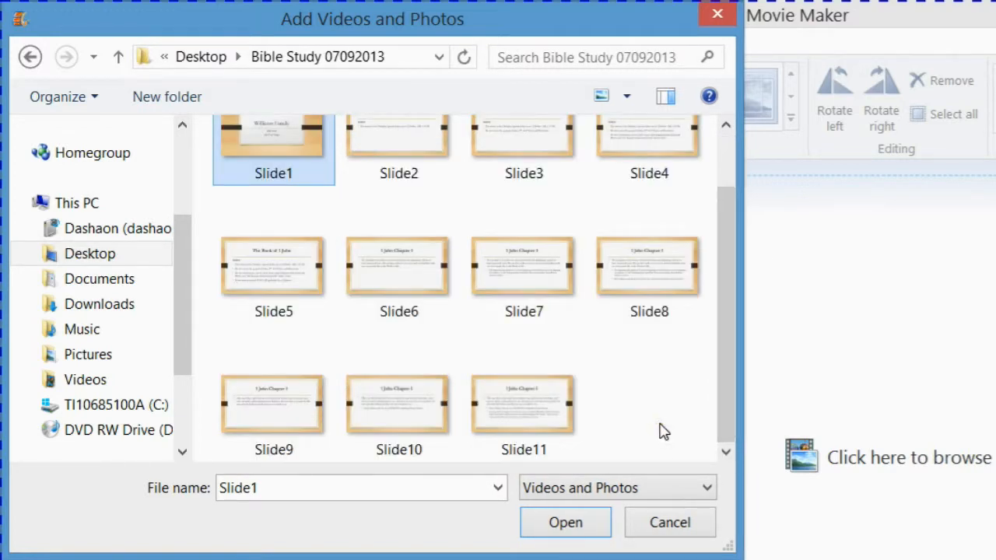
left_click(551, 417, "shift")
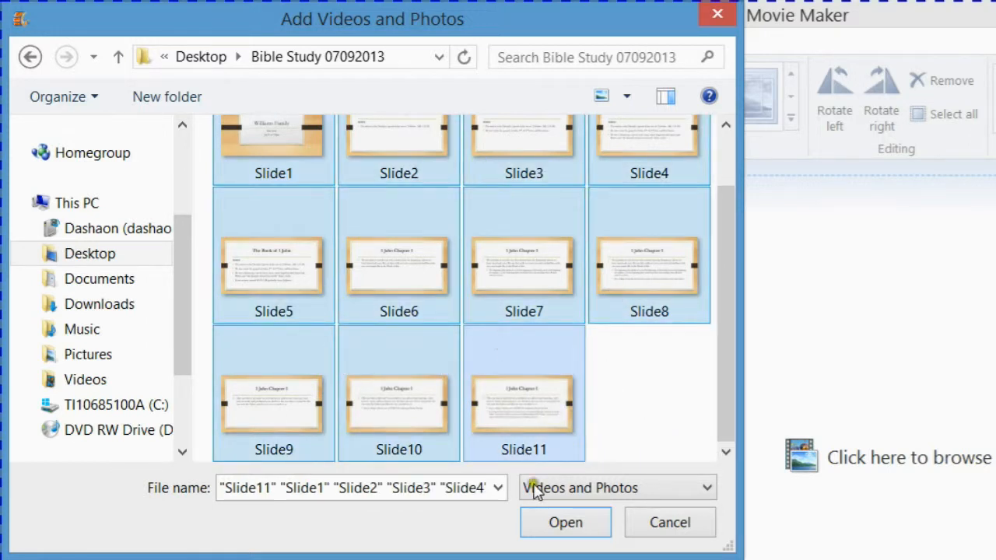
left_click(541, 524)
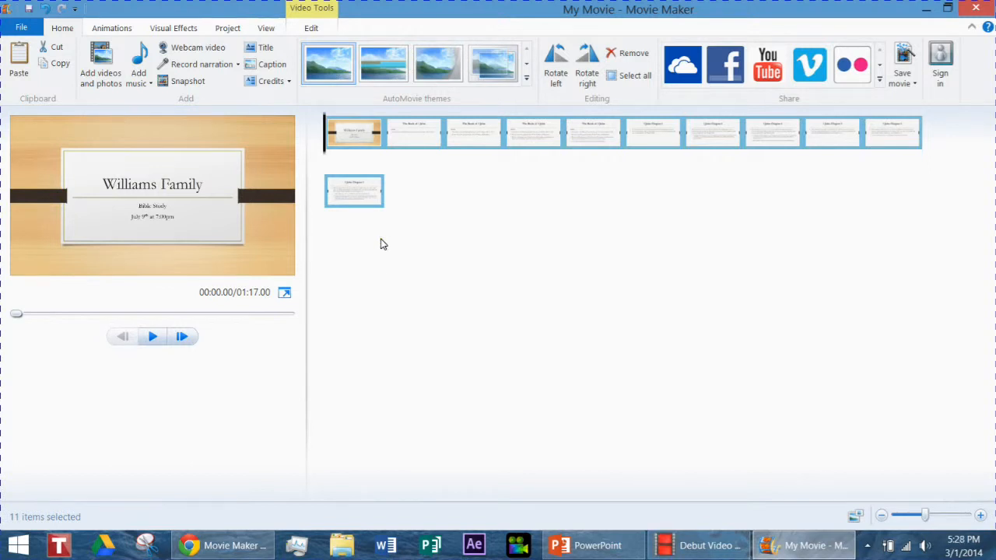
Look through the imported slides on the storyboard one after another, from the second to the tenth.
left_click(397, 124)
left_click(470, 138)
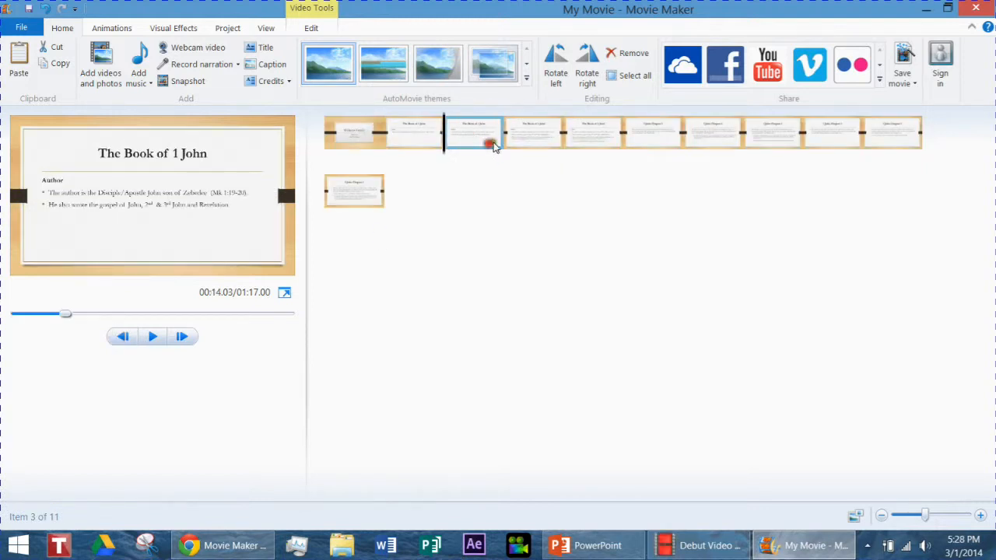
left_click(527, 133)
left_click(611, 144, "shift")
left_click(650, 139)
left_click(712, 139)
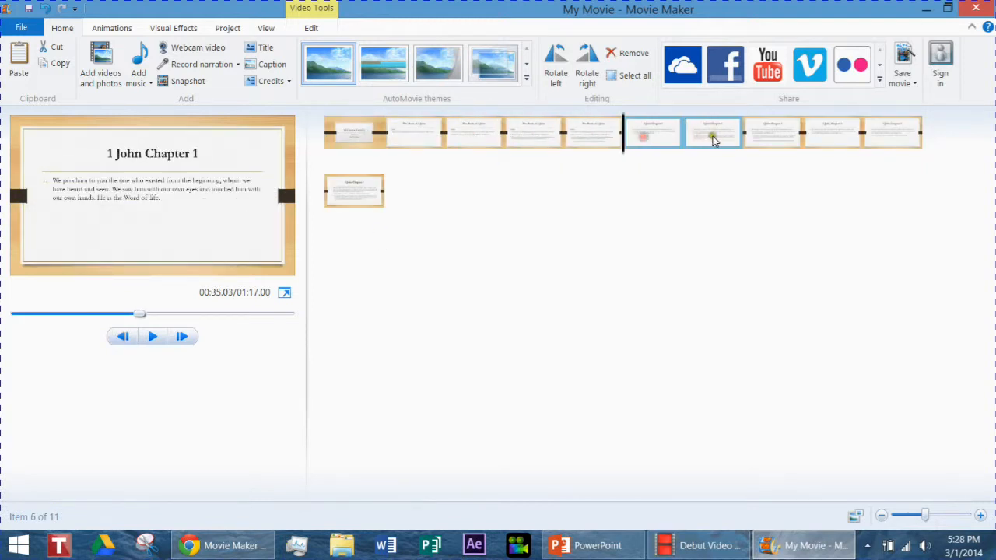
left_click(772, 139)
left_click(813, 144)
left_click(890, 135)
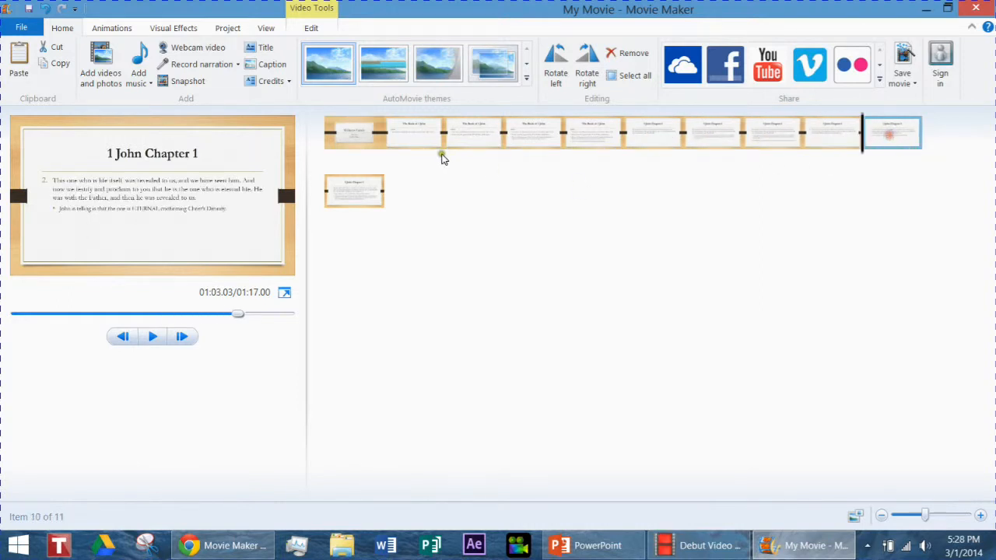
Play the movie preview from the first slide and pause it during the second slide.
left_click(356, 137)
left_click(153, 337)
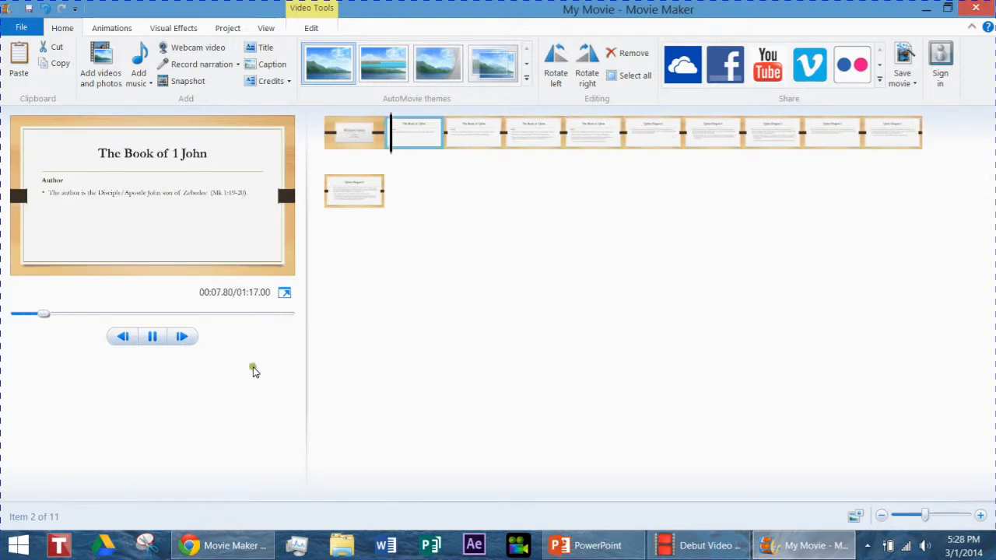
left_click(154, 336)
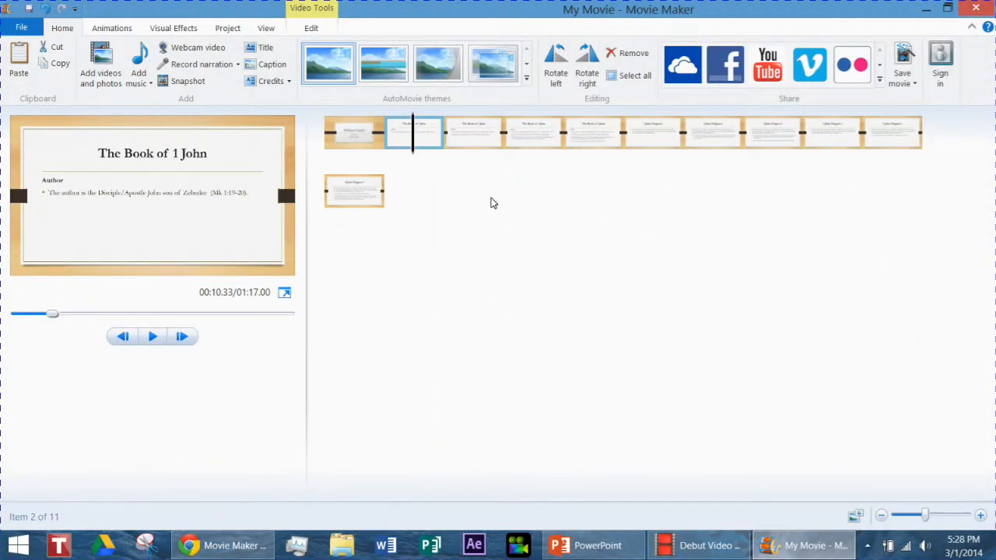
Apply the angled-wedge transition from the Reveals group to the second slide and to all other slides, and preview the movie.
left_click(109, 29)
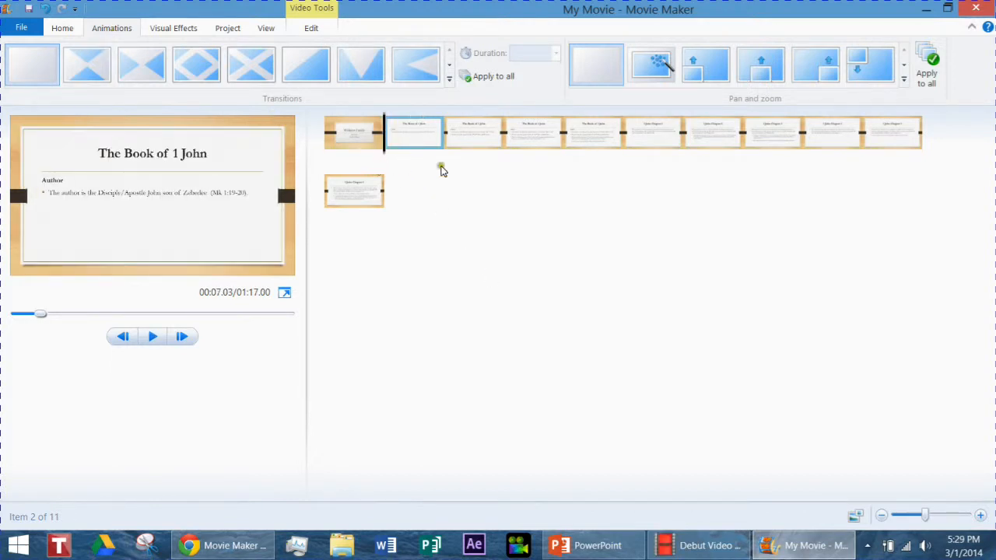
left_click(925, 166)
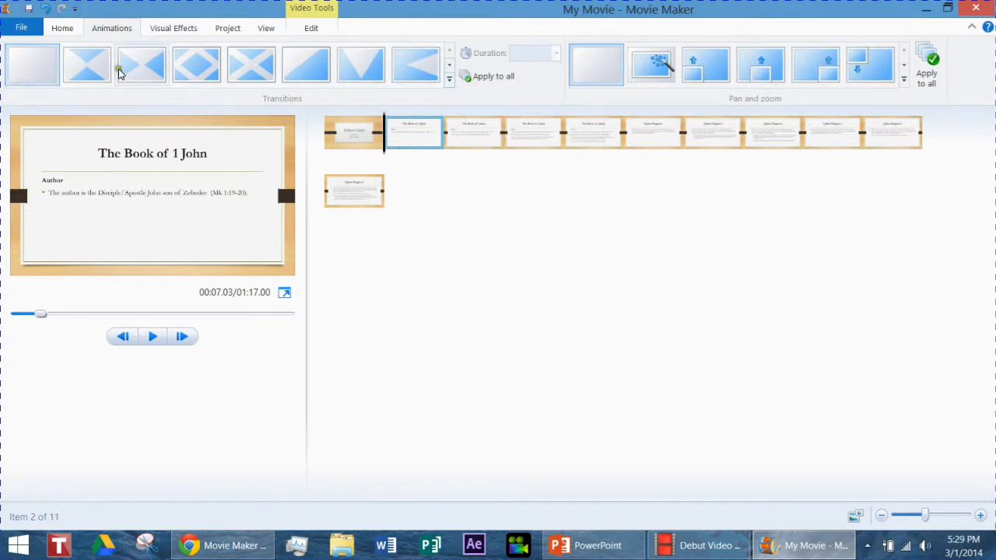
left_click(447, 86)
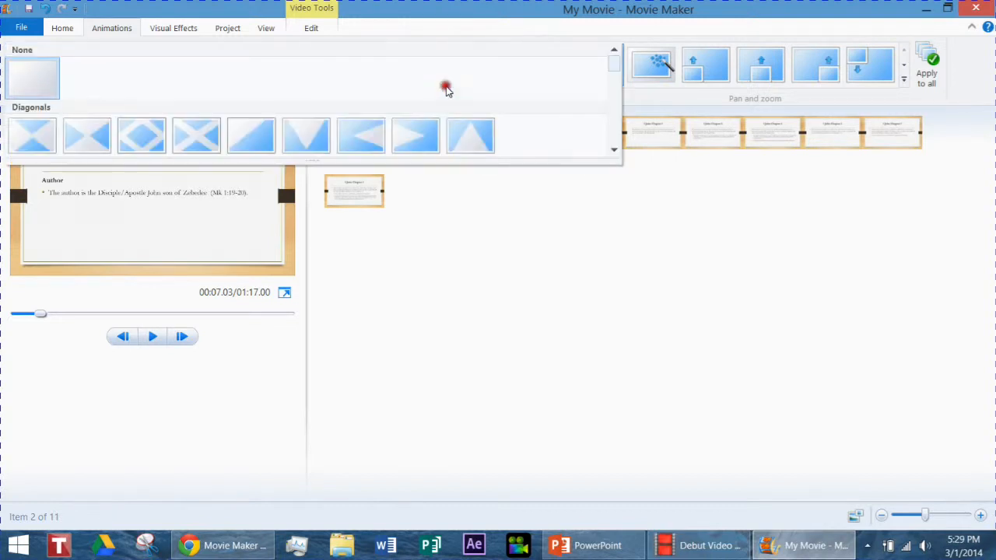
left_click(614, 150)
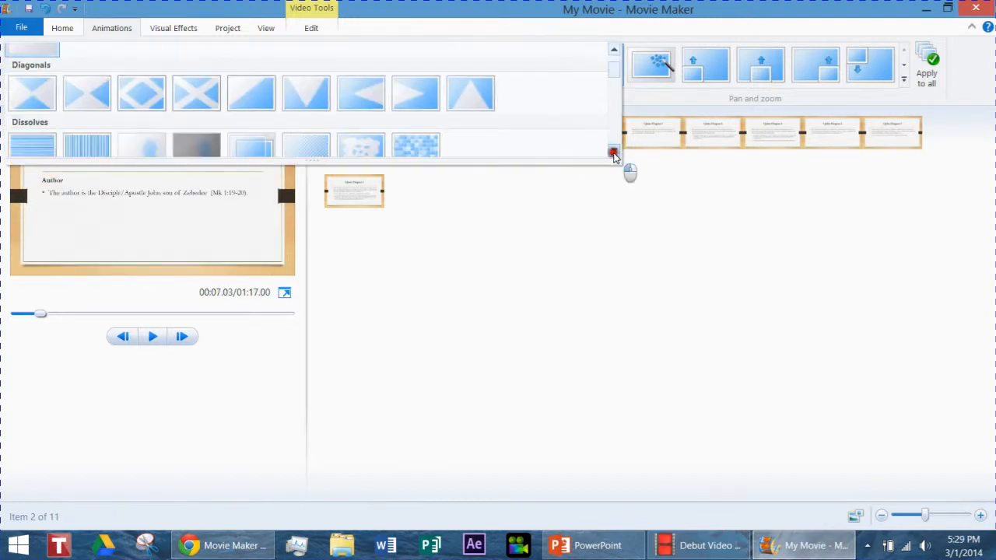
left_click(614, 153)
left_click(614, 153)
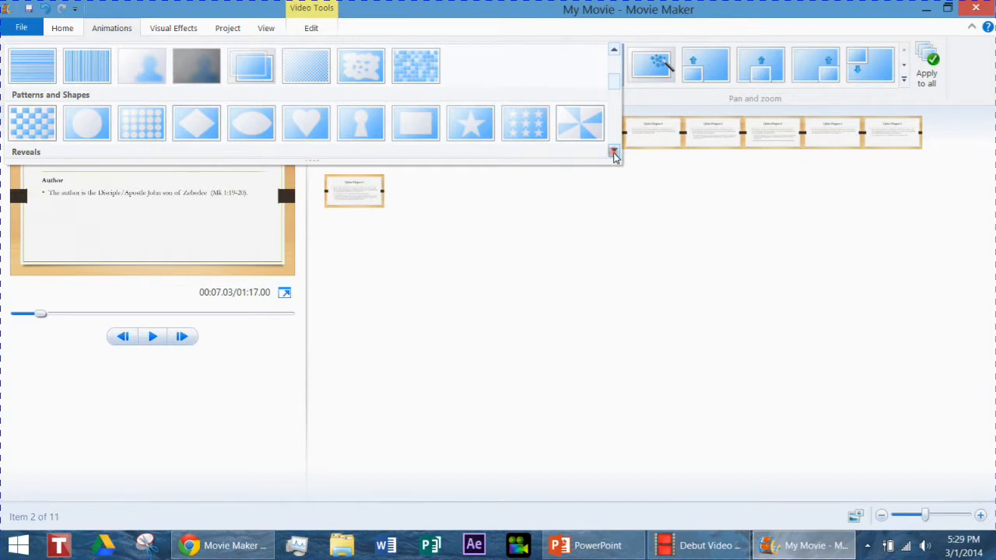
left_click(614, 152)
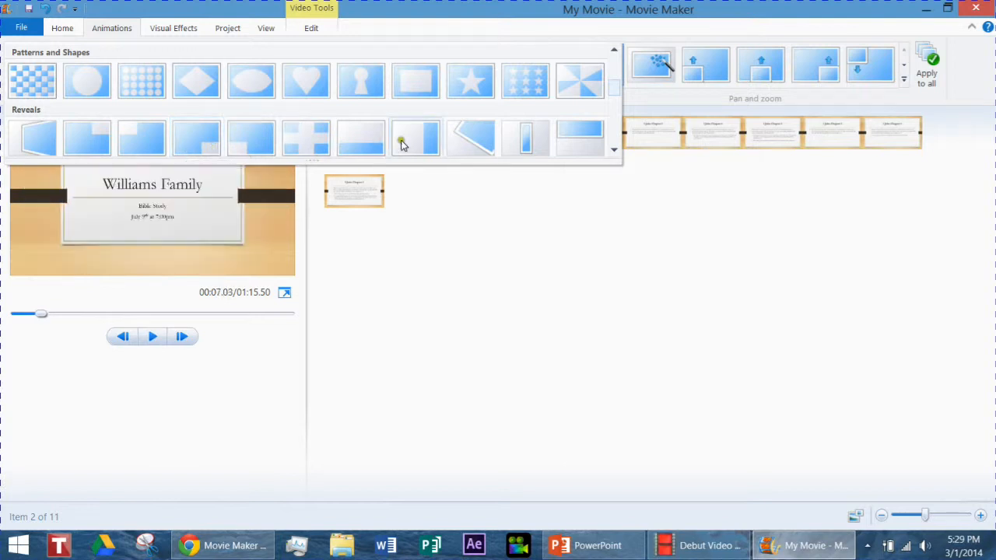
left_click(461, 148)
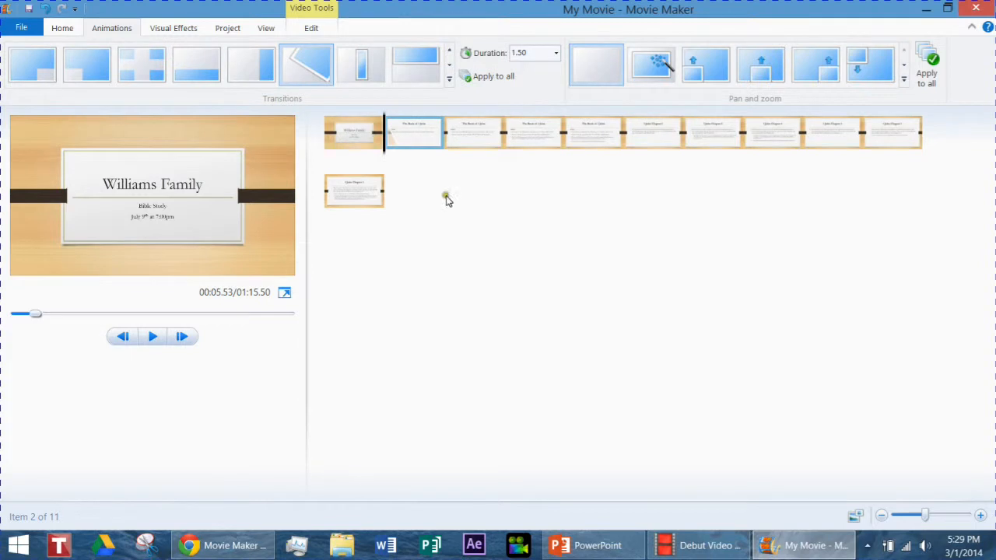
left_click(487, 77)
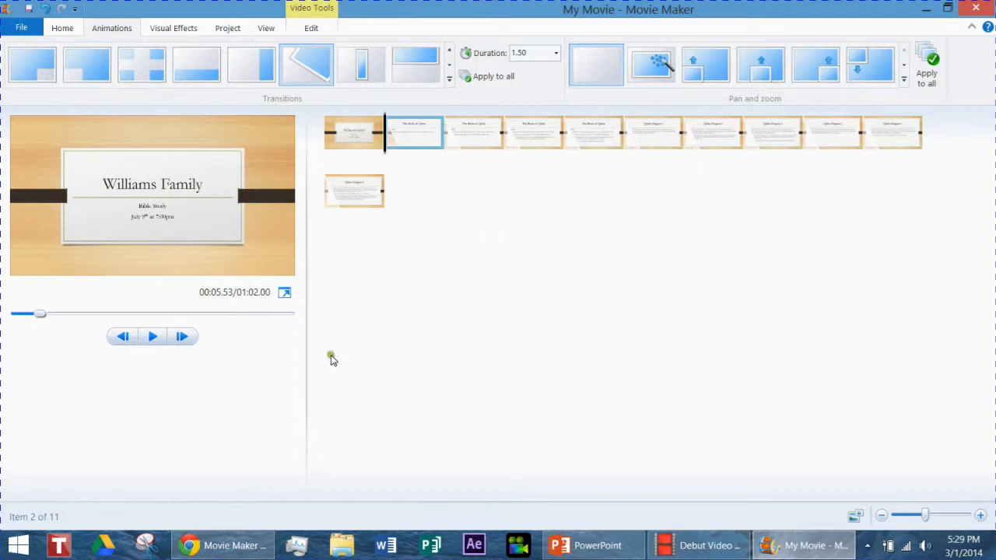
left_click(155, 337)
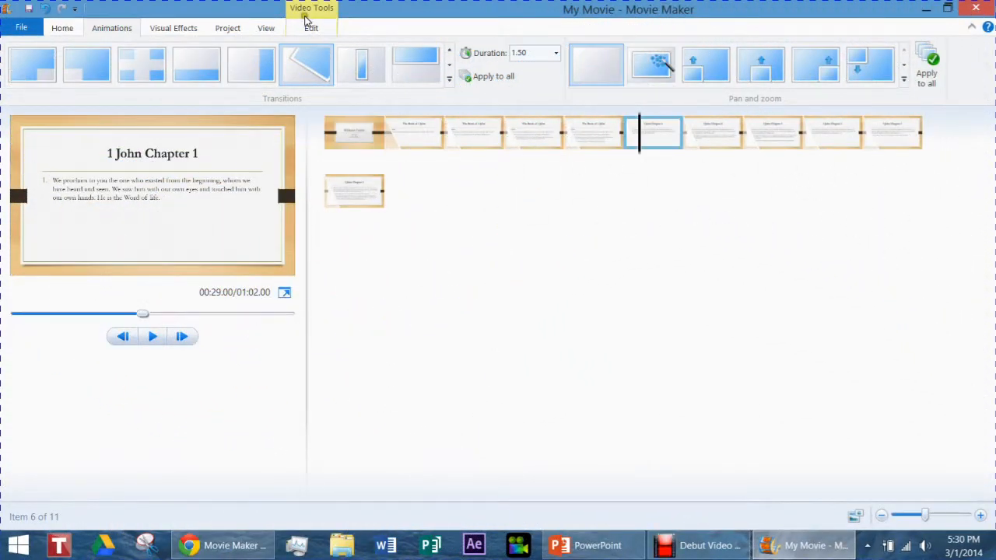
Set the display duration of the sixth slide to 10.00 seconds.
left_click(313, 30)
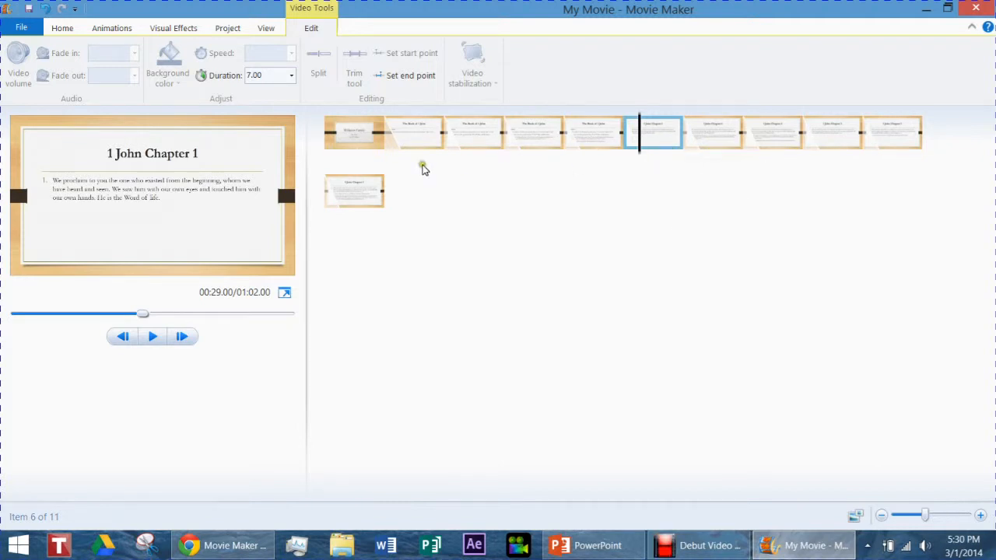
left_click(293, 75)
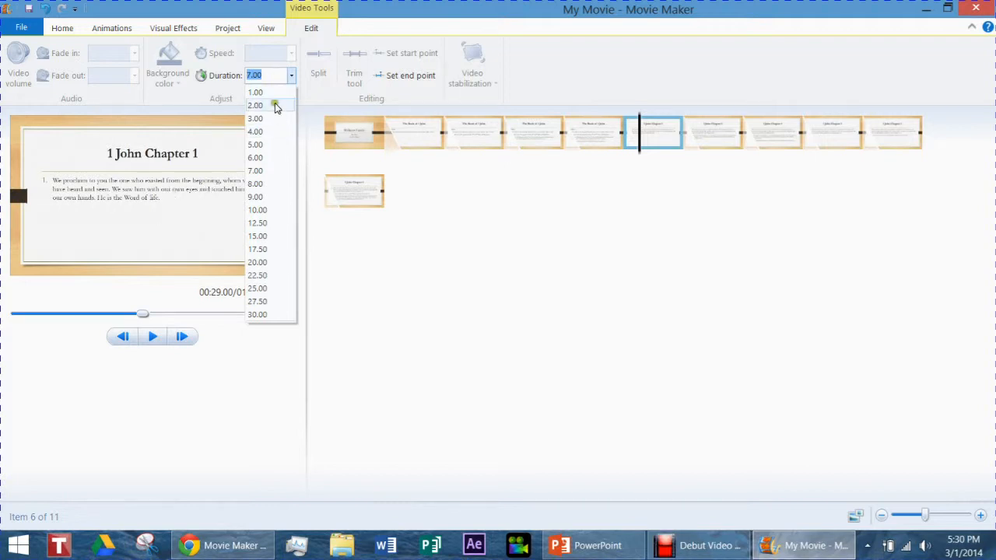
left_click(267, 212)
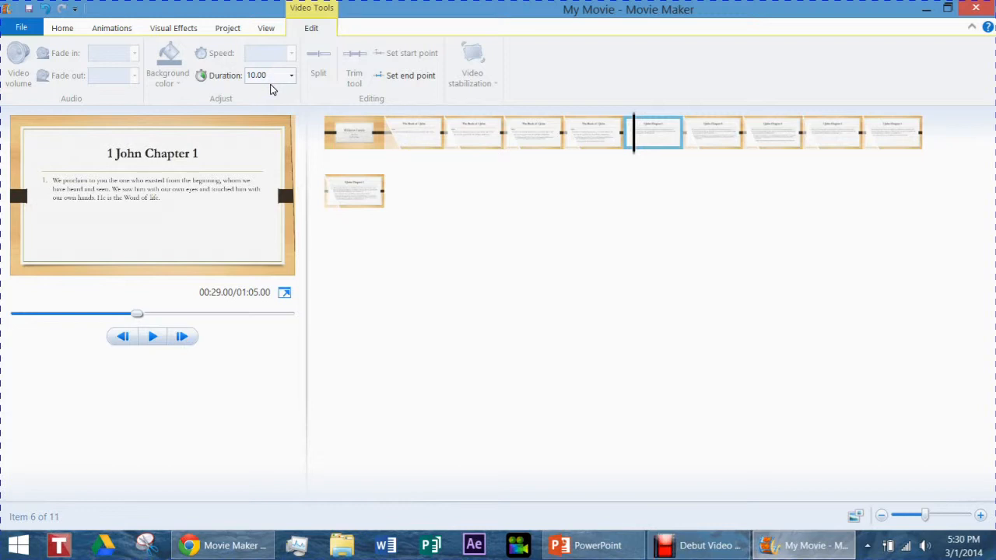
Select all eleven slides from the first to the last and set their display duration to 10.00 seconds.
left_click(339, 140)
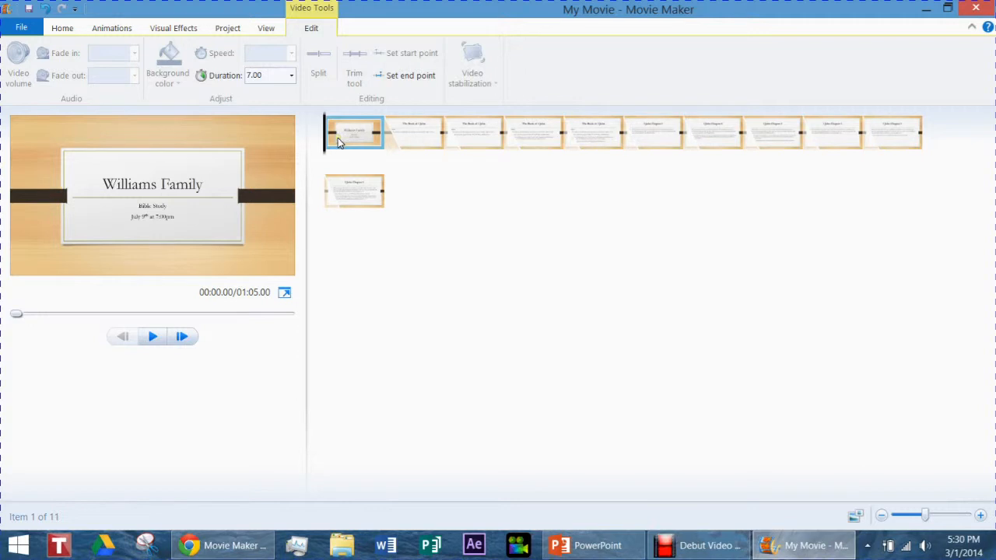
left_click(352, 199, "shift")
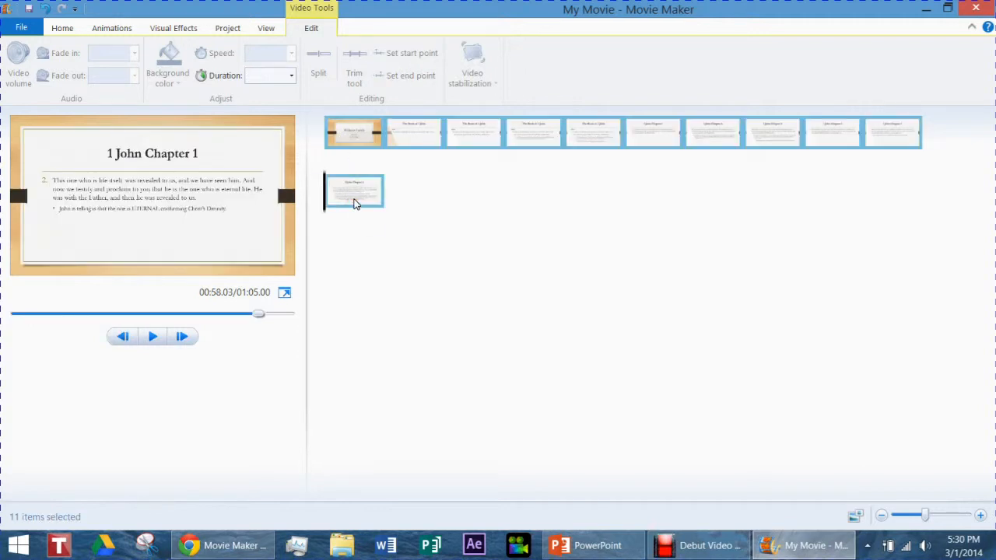
left_click(293, 77)
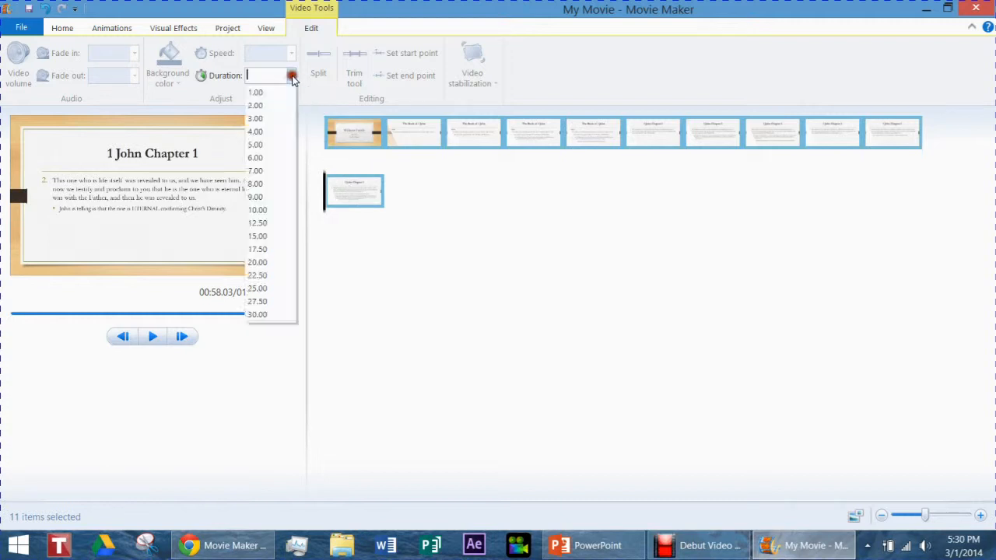
left_click(274, 210)
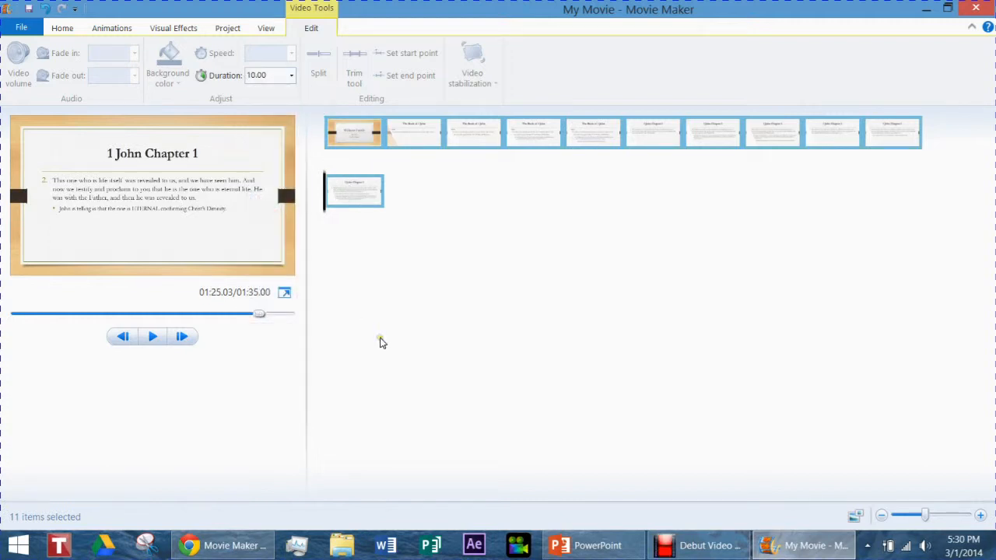
Check the duration of the second through fifth slides on the storyboard, one after another.
left_click(420, 129)
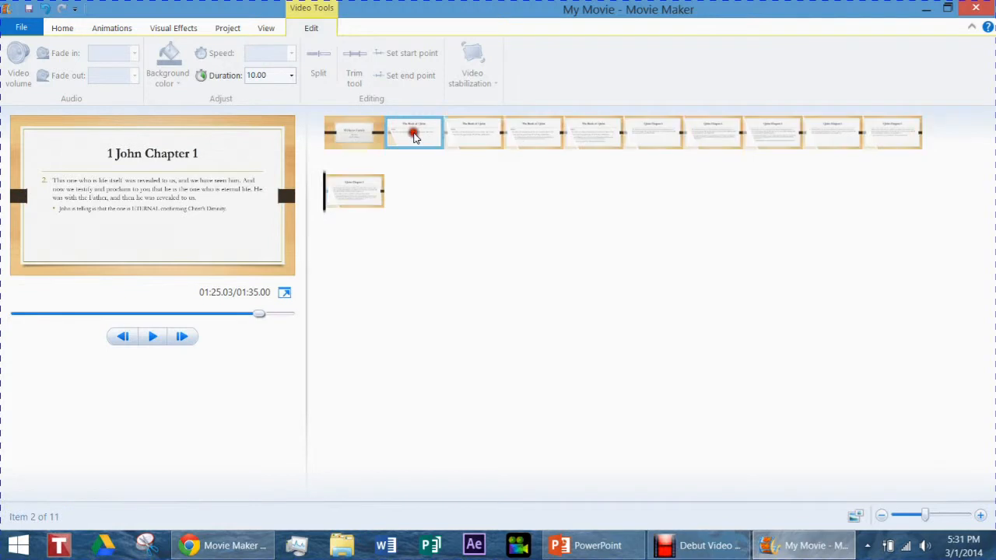
left_click(475, 131)
left_click(521, 131)
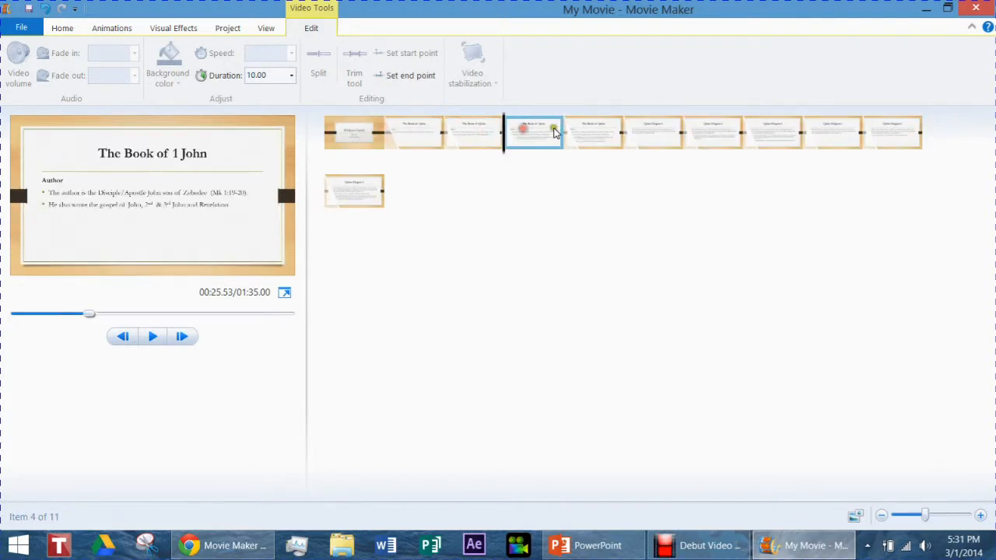
left_click(592, 130)
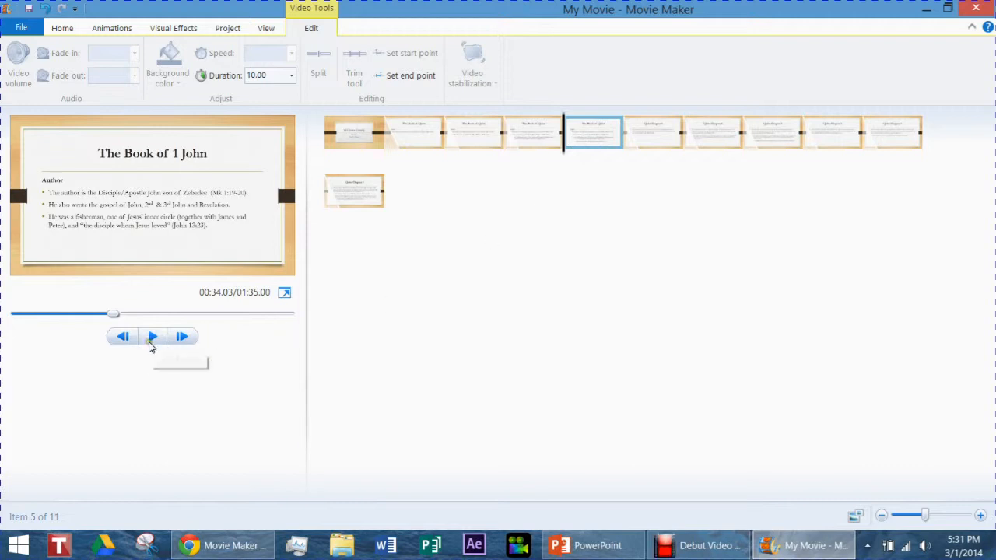
left_click(147, 342)
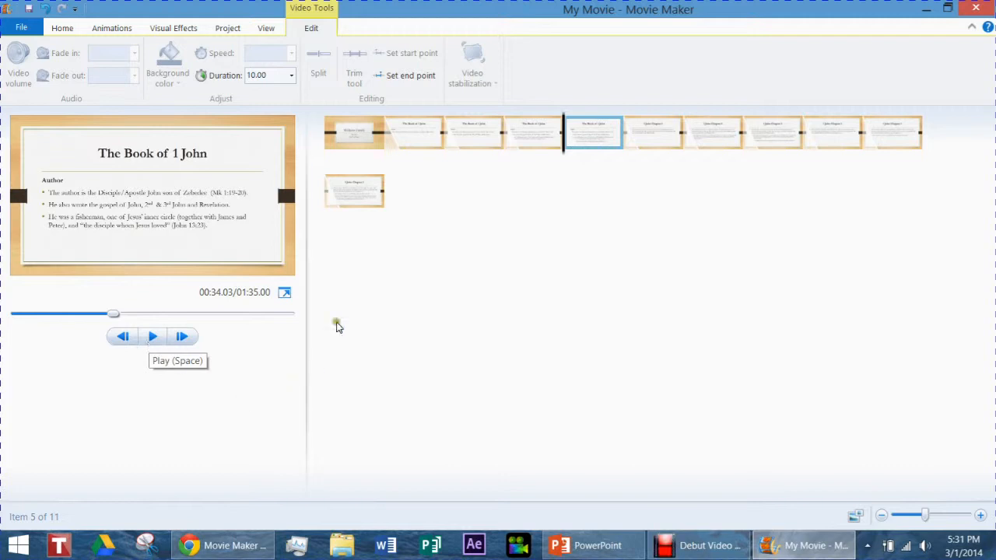
Play the movie preview from the first slide through its transition and pause it on the second slide.
left_click(359, 132)
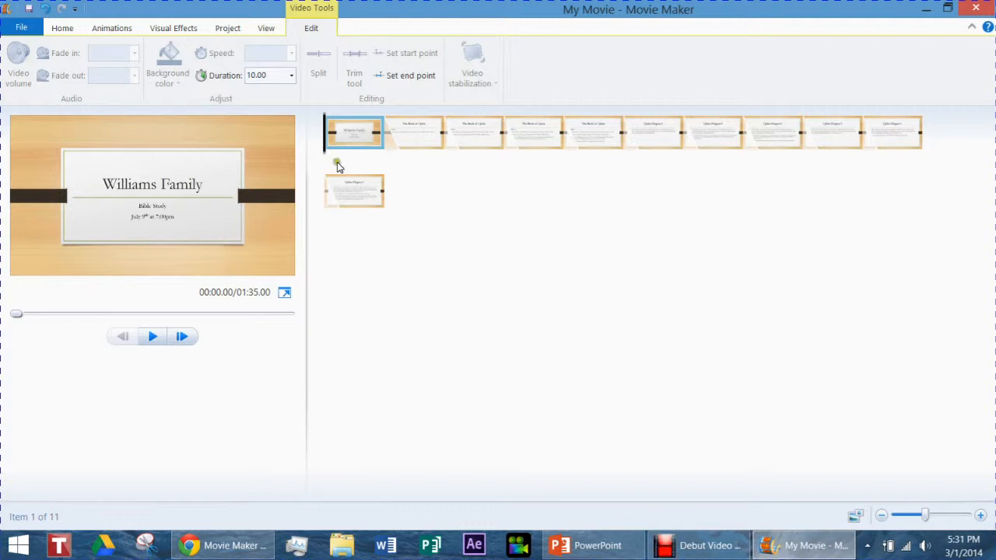
left_click(152, 336)
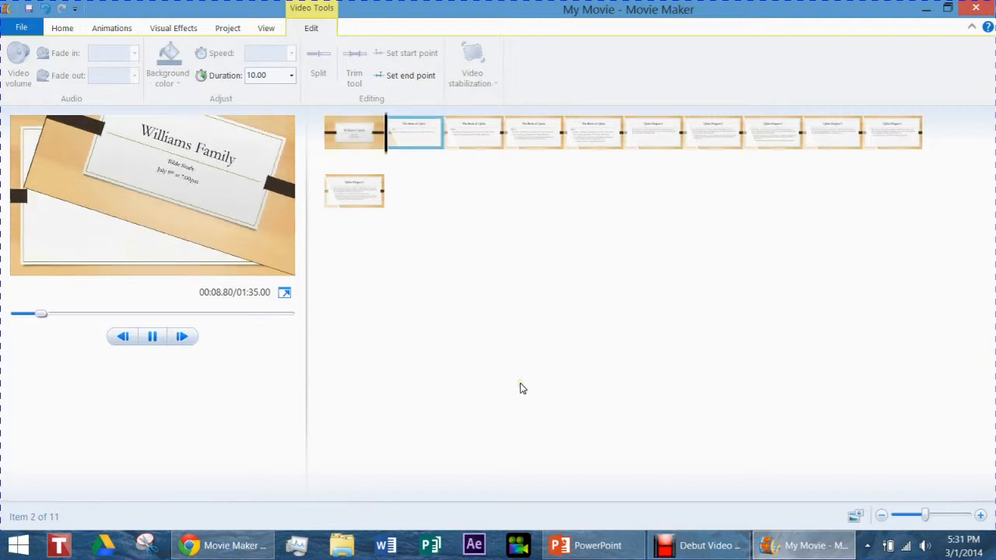
left_click(152, 336)
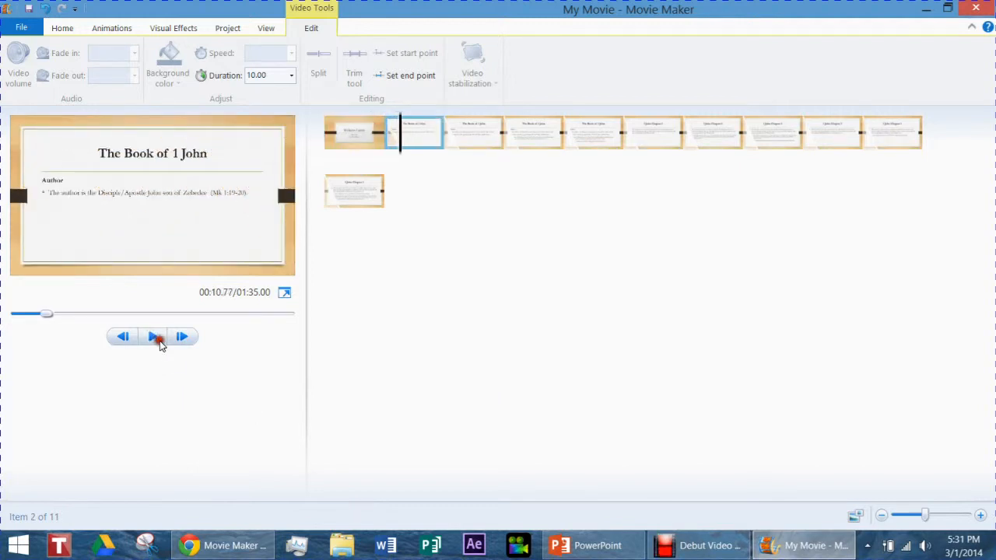
Set the display duration of the first slide, the title slide, to 6.00 seconds.
left_click(366, 138)
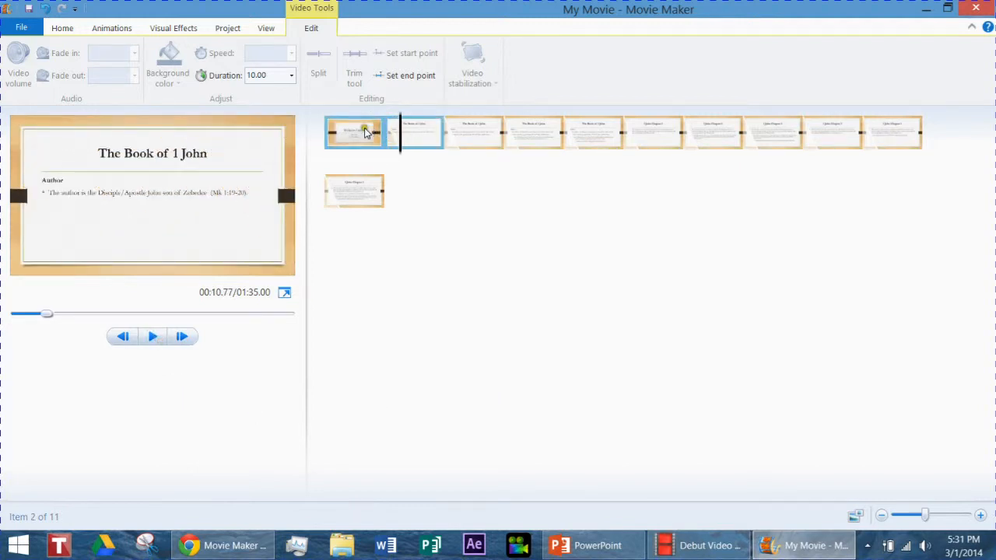
left_click(292, 77)
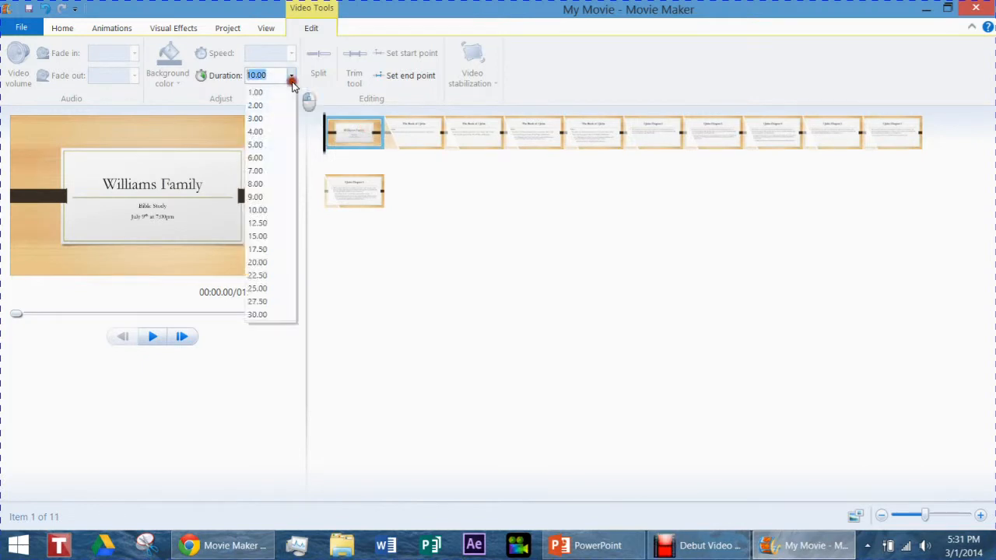
left_click(266, 159)
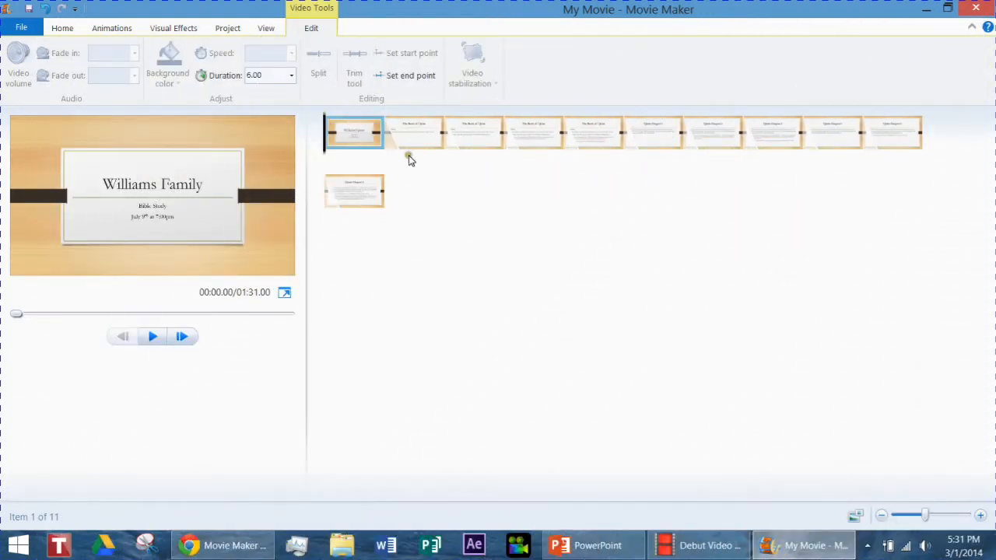
Browse the full gallery of visual effects available for the second slide, from Artistic down past Motions and Fades.
left_click(412, 147)
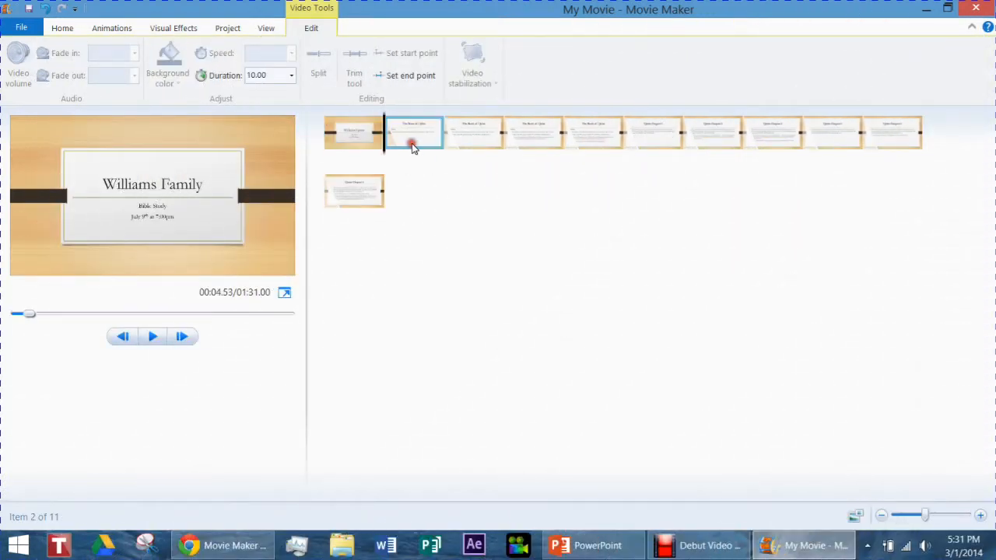
left_click(165, 31)
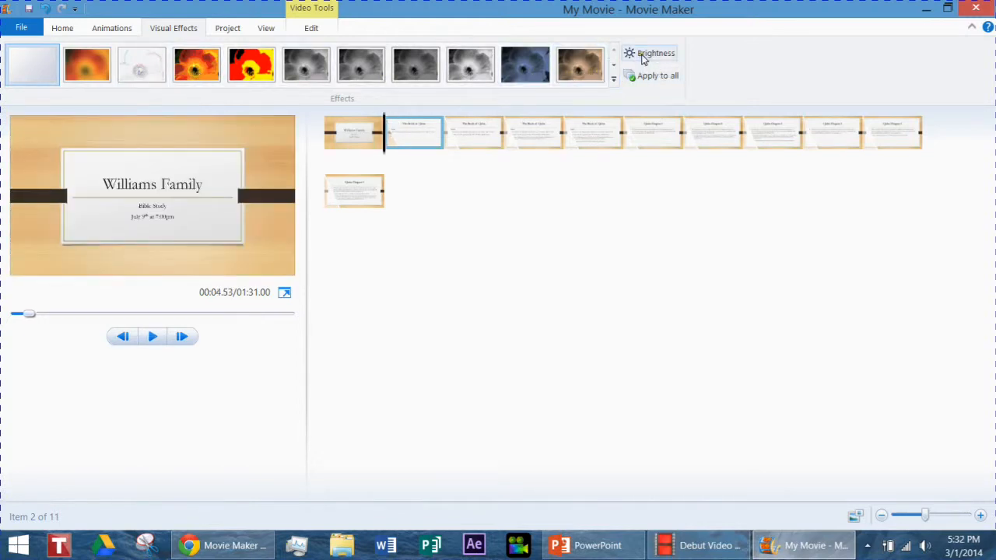
left_click(614, 78)
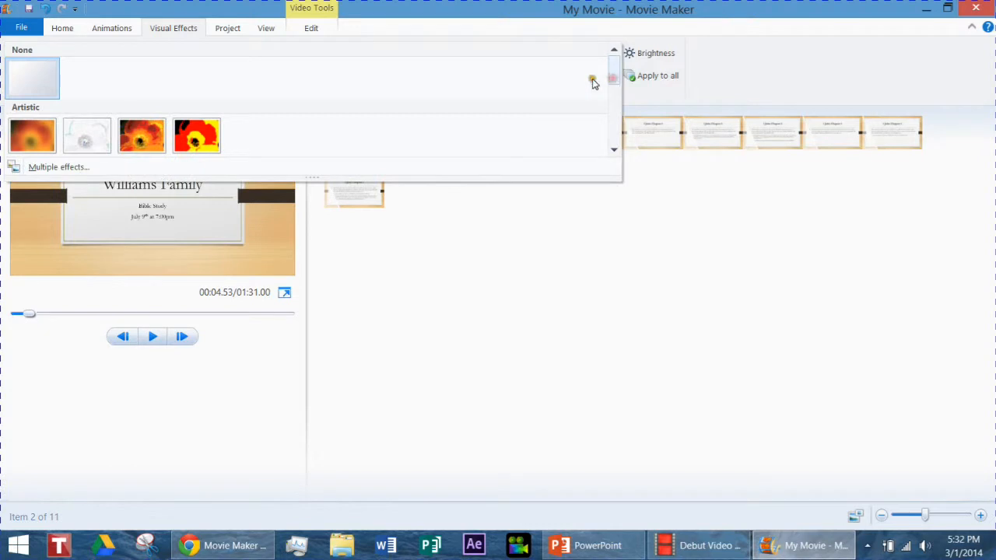
left_click(614, 151)
left_click(615, 150)
left_click(614, 150)
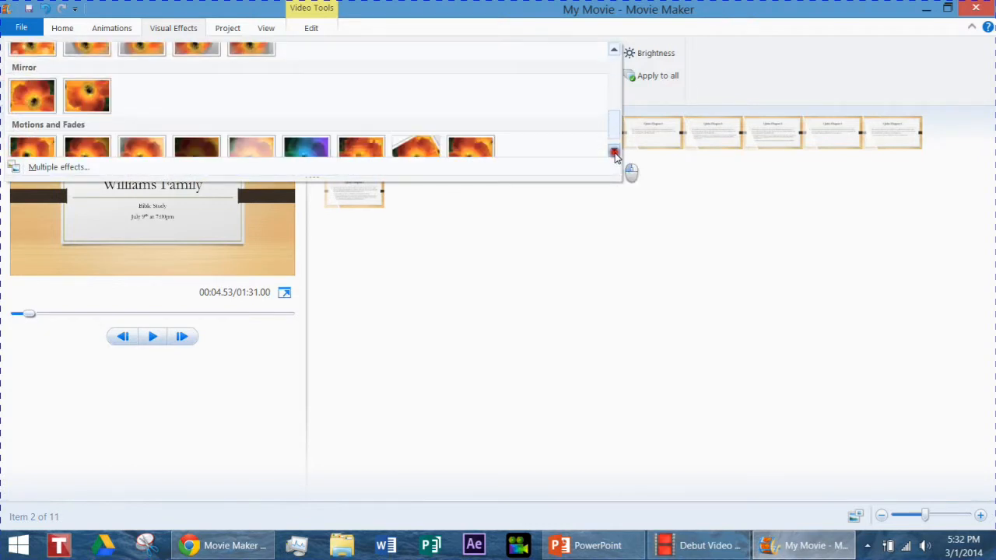
left_click(615, 151)
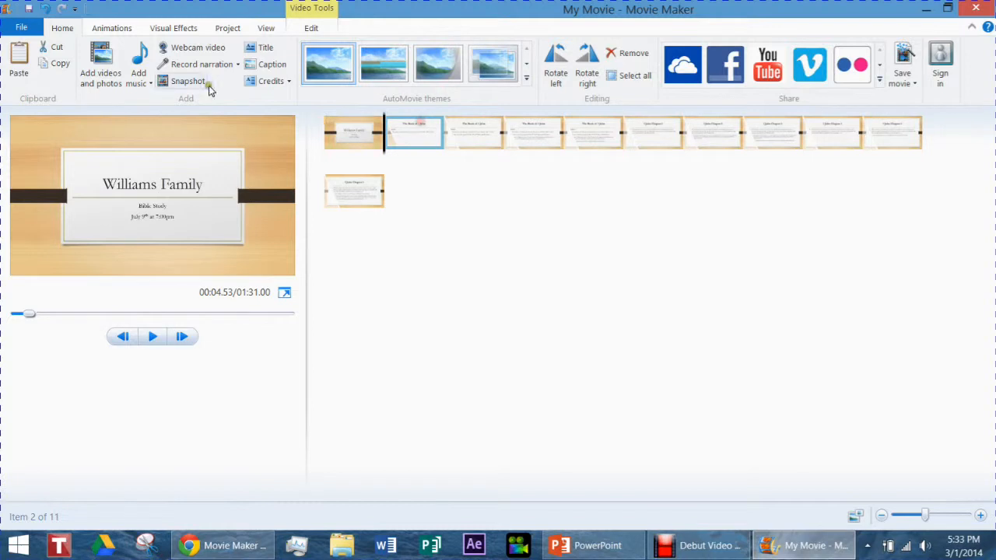
Add the music file 01 Track 1 from the first album under Unknown artist in the Music folder, and preview the movie with it.
left_click(65, 28)
left_click(150, 84)
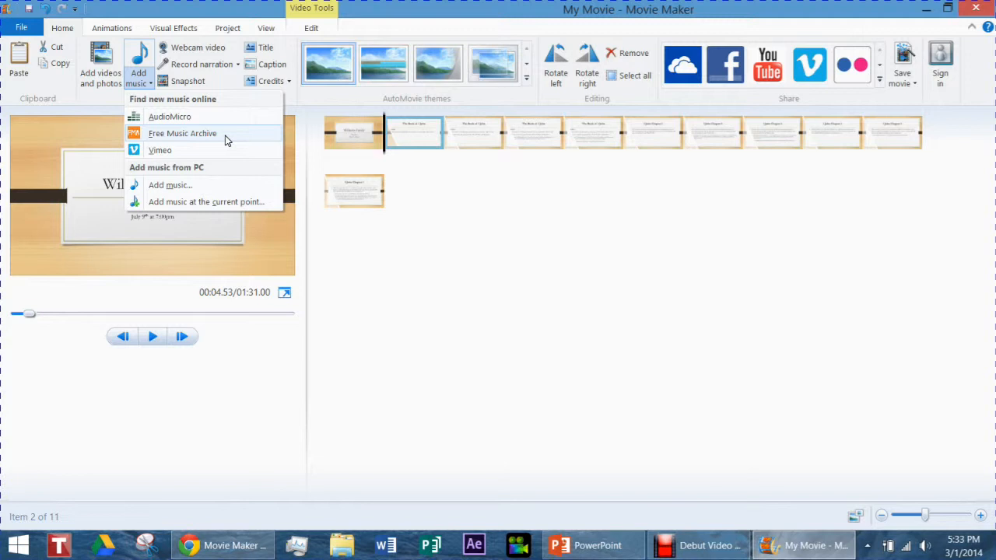
left_click(168, 186)
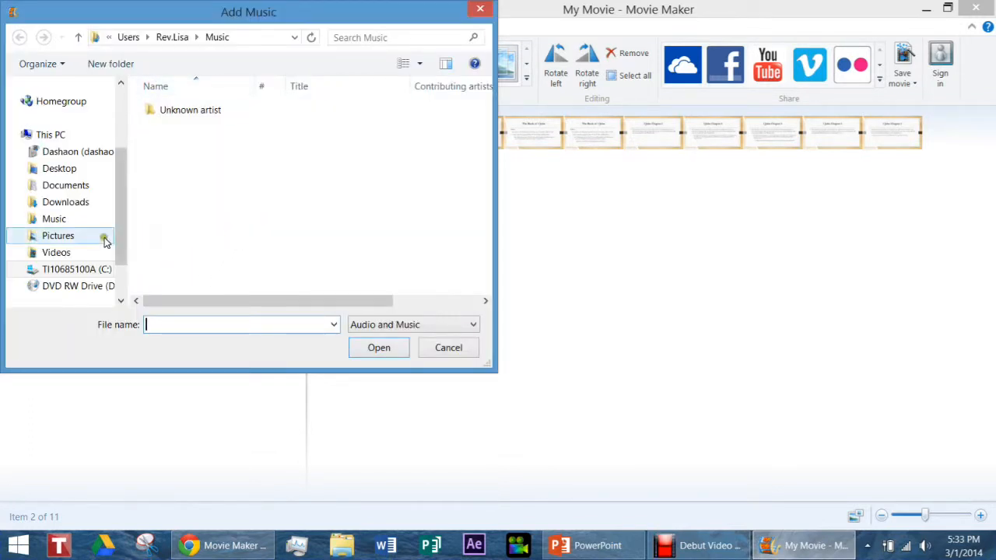
left_click(56, 219)
double_click(156, 111)
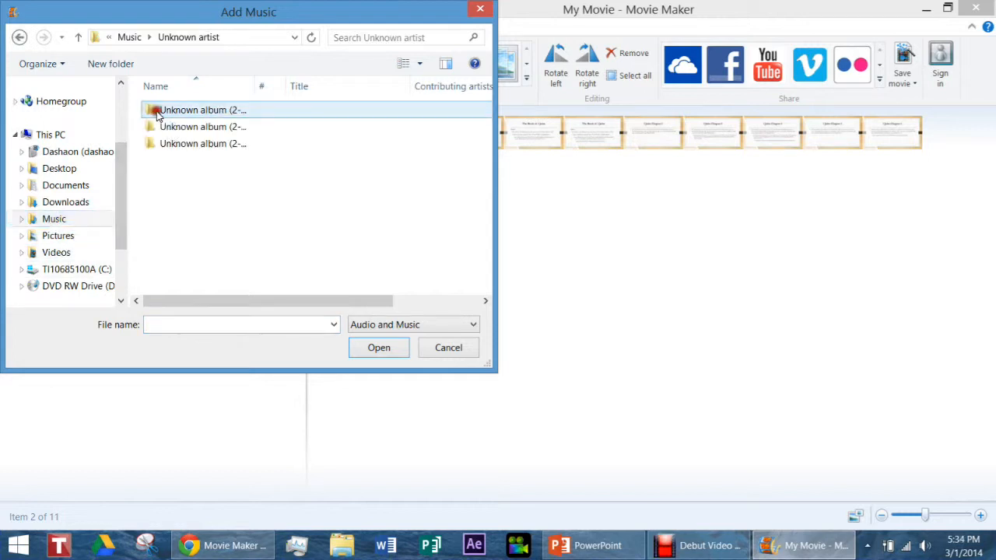
double_click(166, 111)
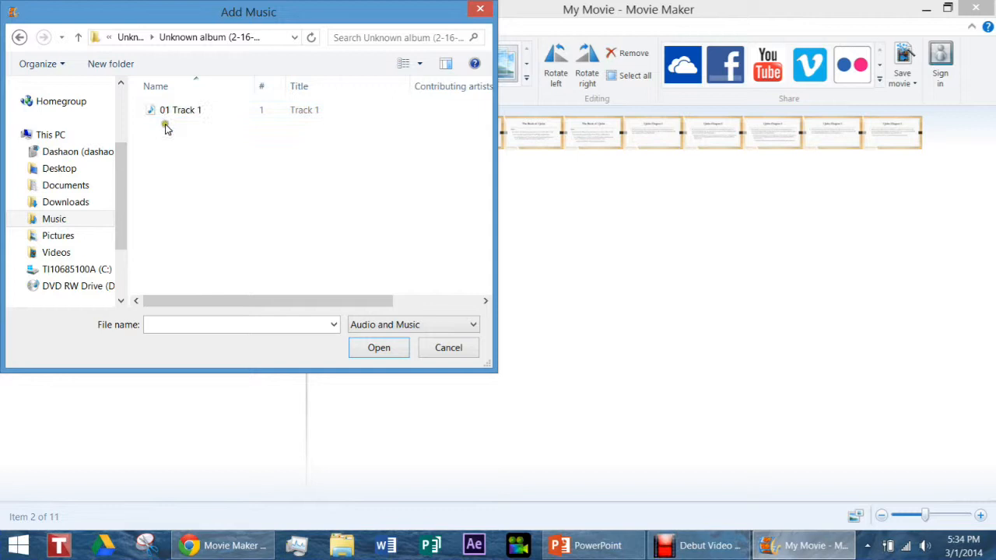
left_click(172, 111)
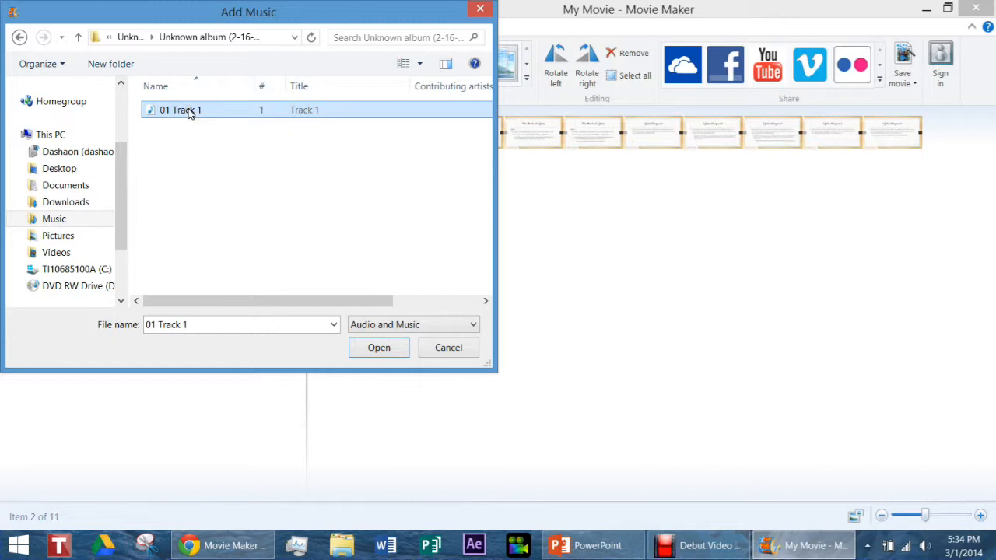
left_click(380, 352)
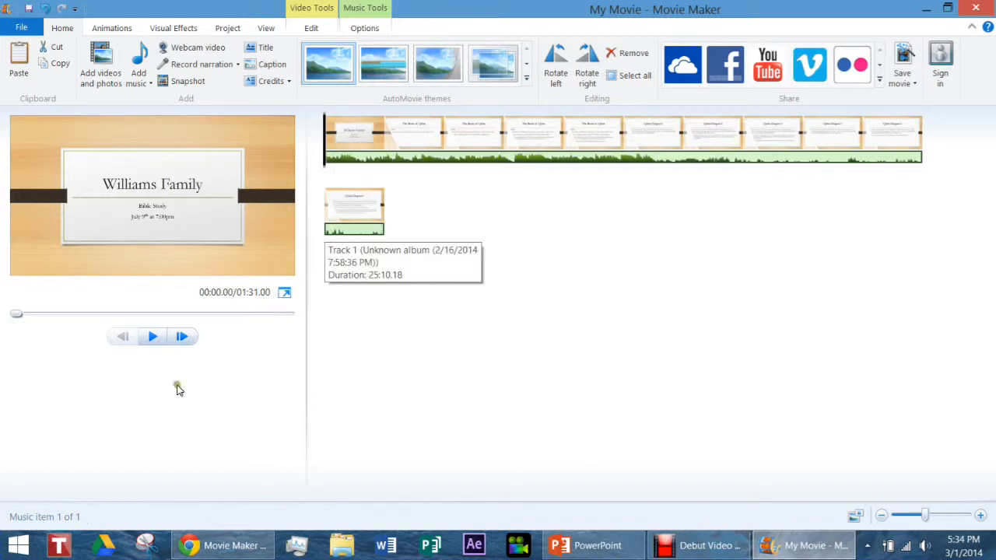
left_click(153, 338)
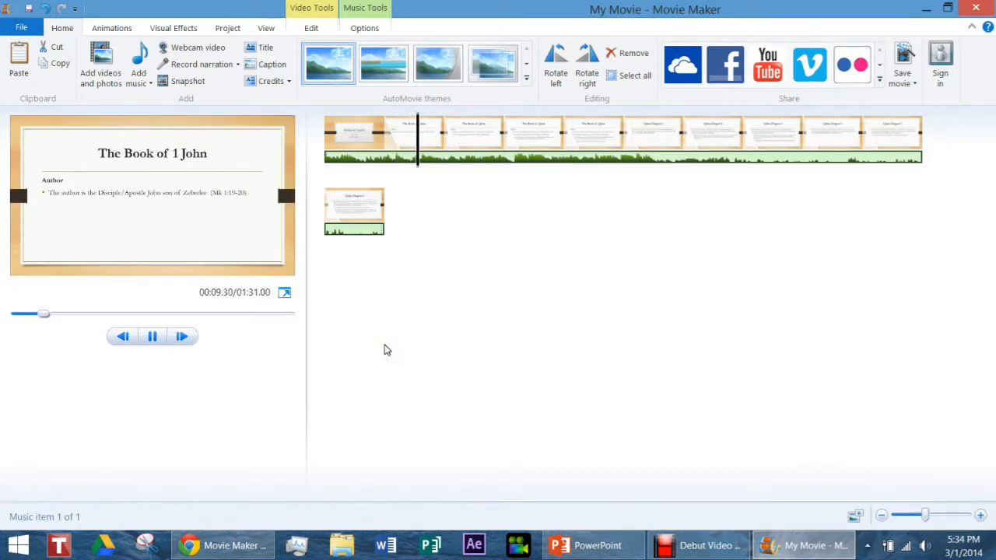
left_click(151, 337)
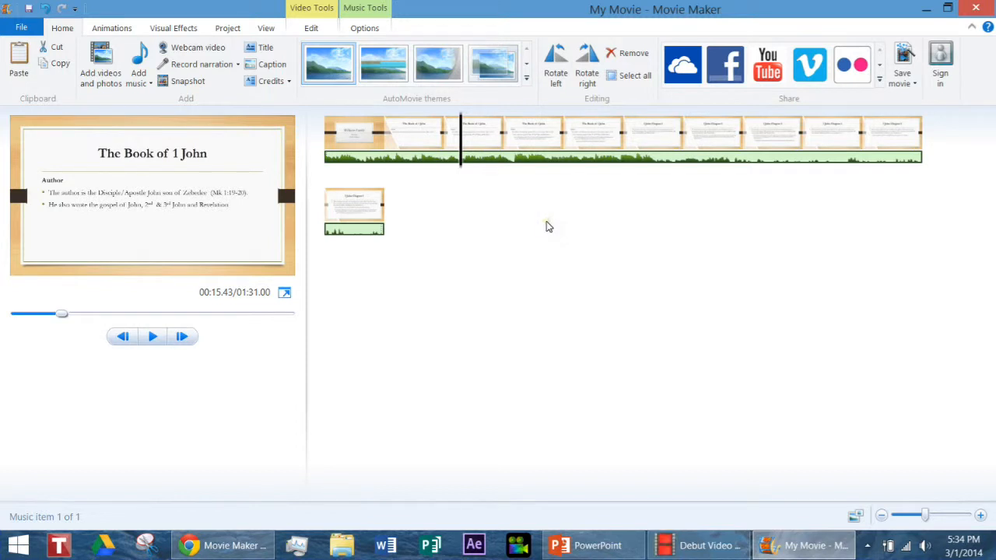
Remove the music track from the movie.
left_click(494, 161)
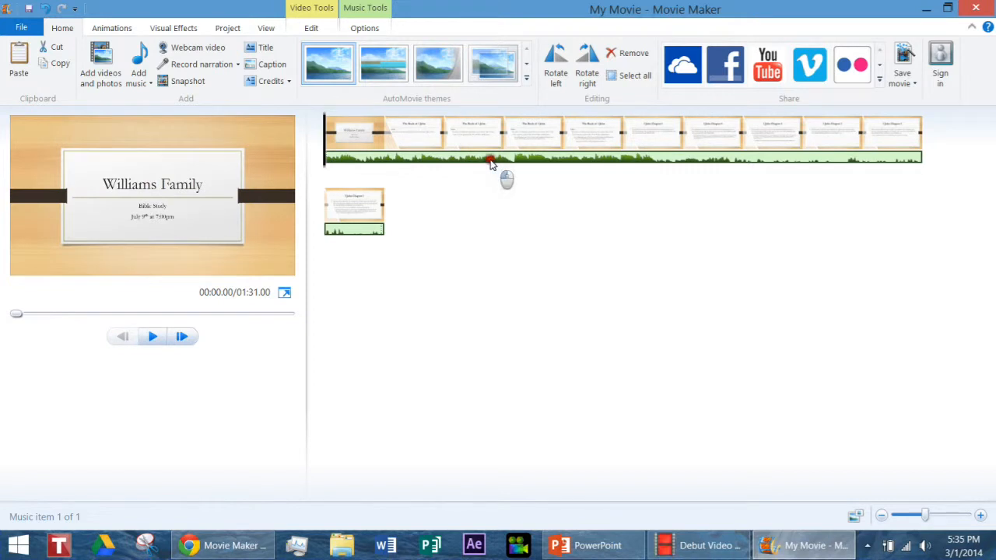
right_click(490, 162)
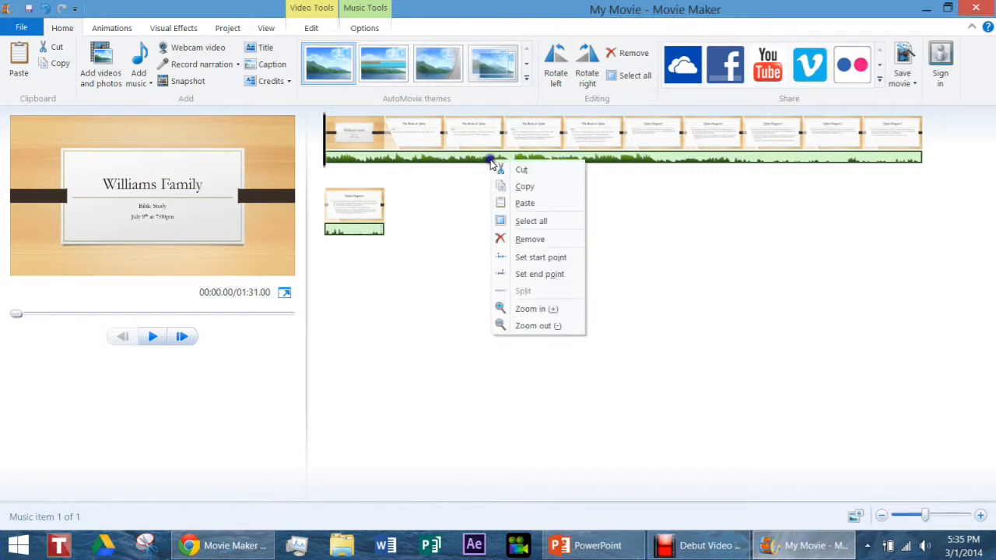
left_click(529, 240)
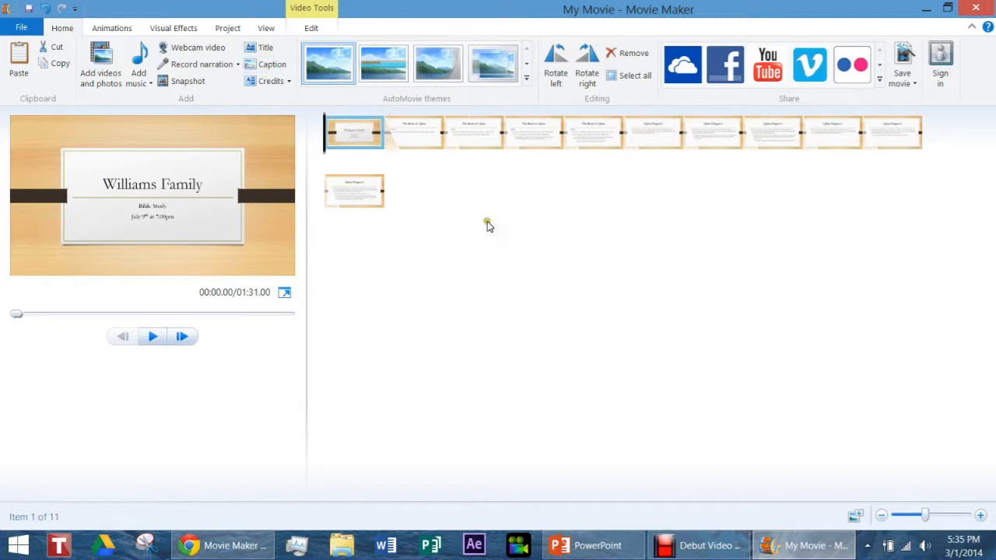
Add a caption to the third slide reading "Hey This is VERY important!!".
left_click(459, 138)
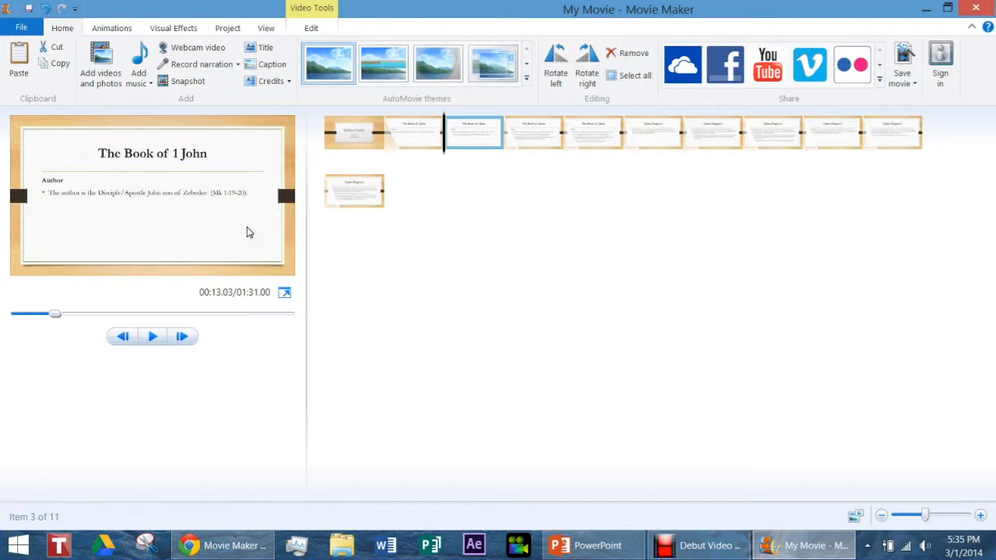
left_click(280, 66)
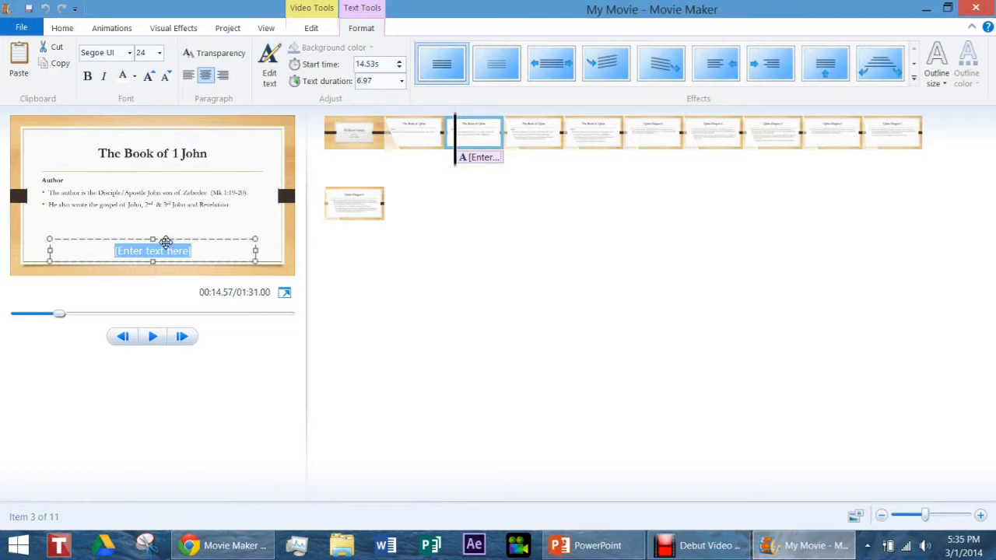
key("Delete")
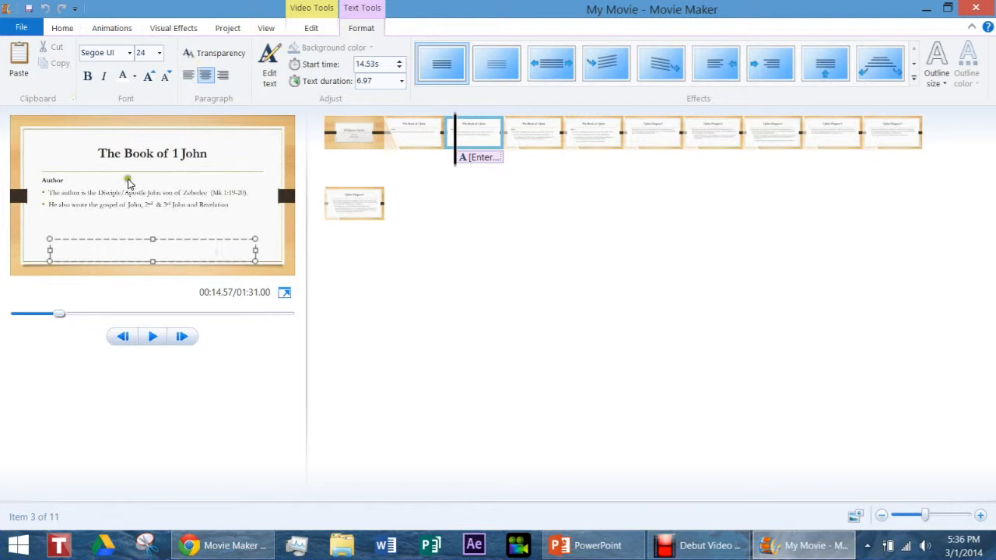
left_click_drag(226, 256, 84, 272)
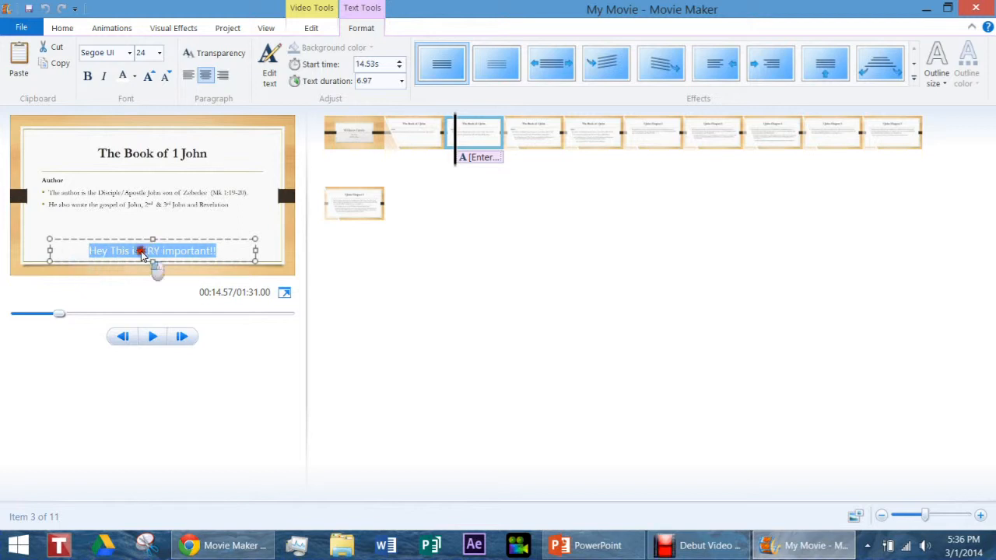
key("Delete")
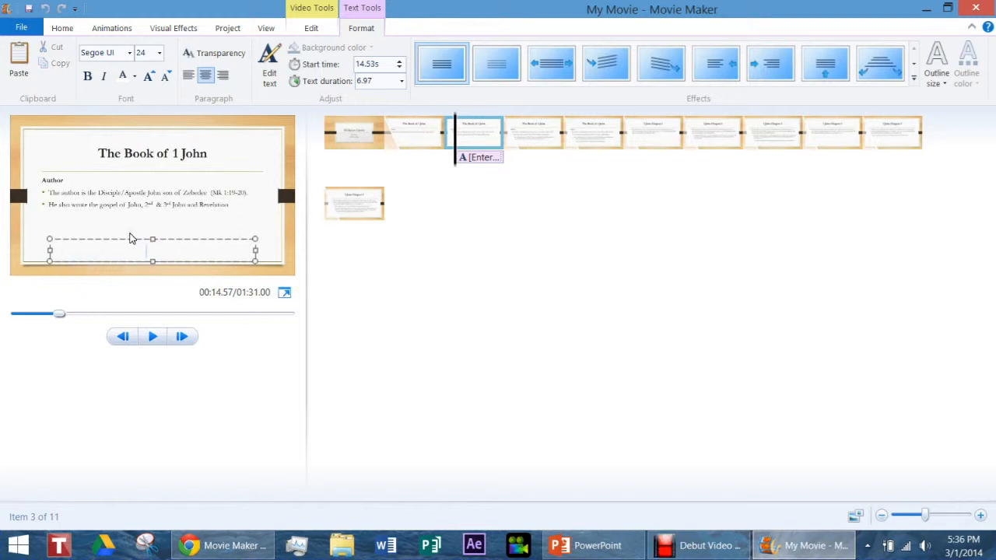
key("ctrl+z")
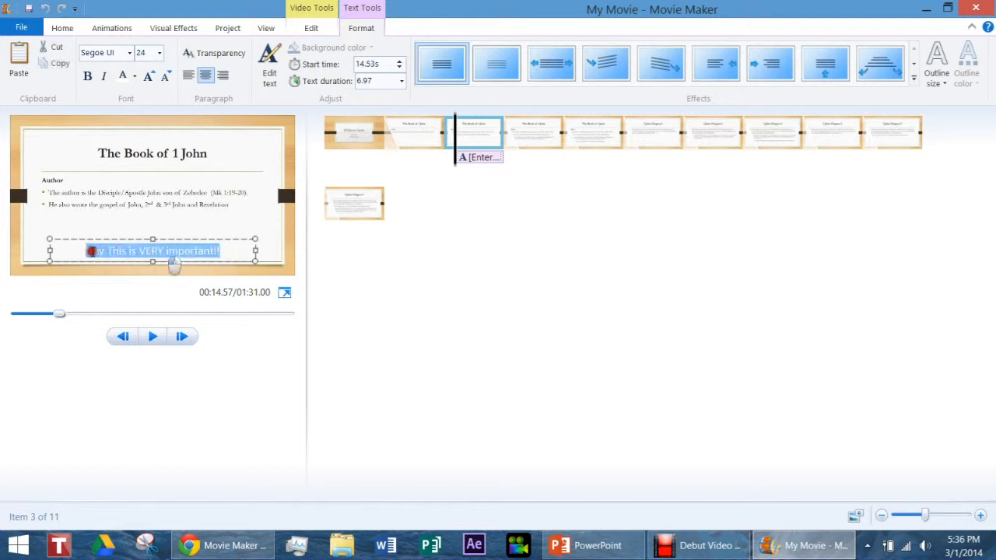
Format the caption text in the Ravie font at size 26 with a muted red colour.
left_click(128, 53)
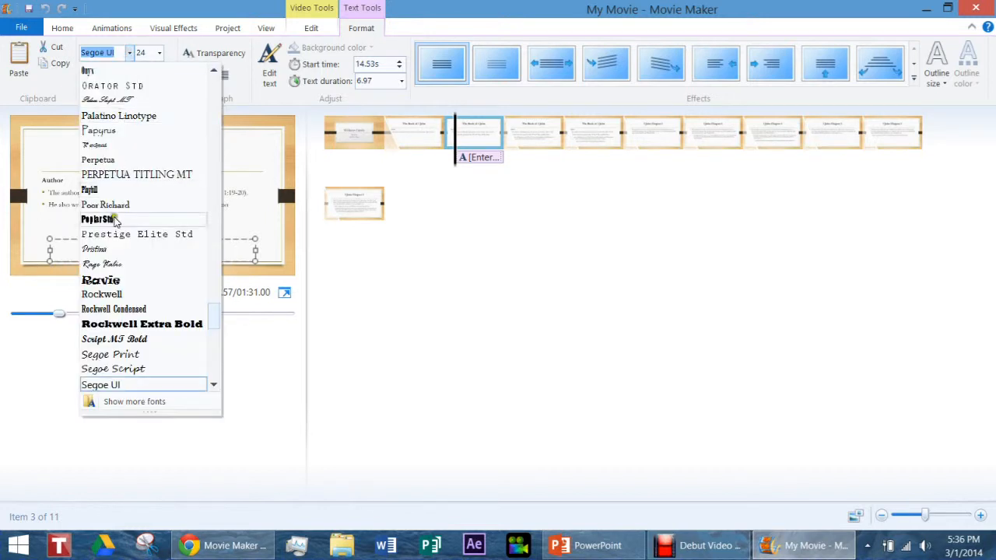
left_click(129, 283)
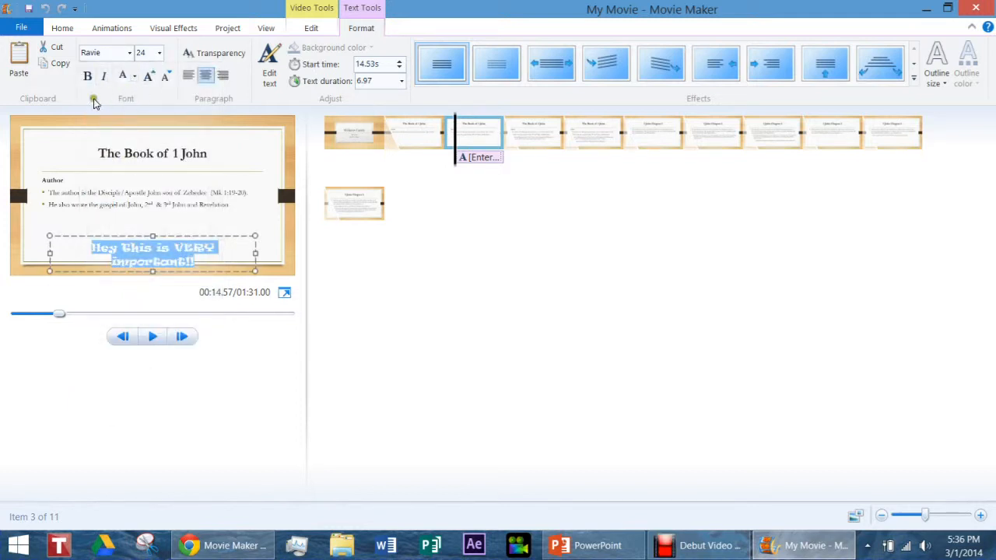
left_click(149, 78)
left_click(134, 77)
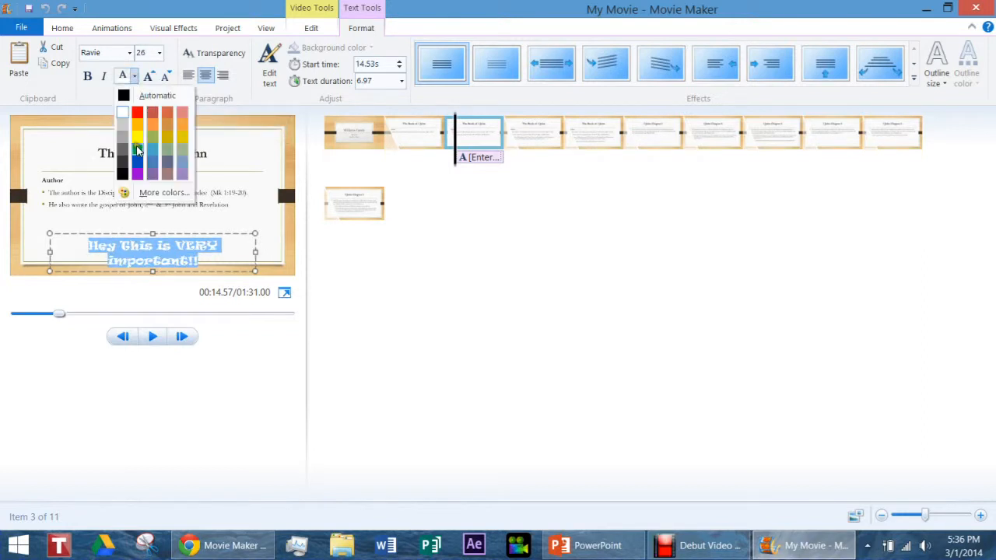
left_click(150, 114)
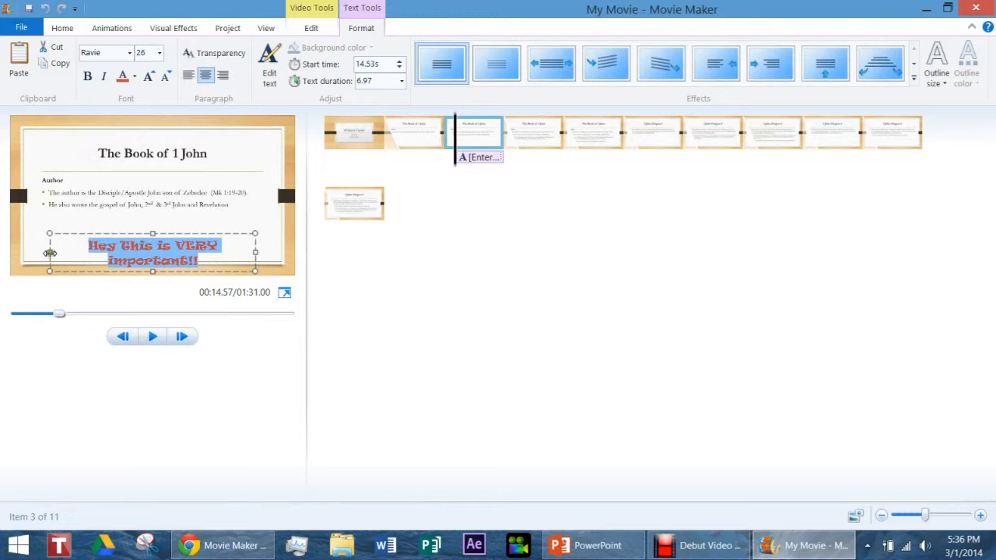
Widen the caption's text box on both sides so the text fits on a single line.
left_click_drag(49, 250, 26, 250)
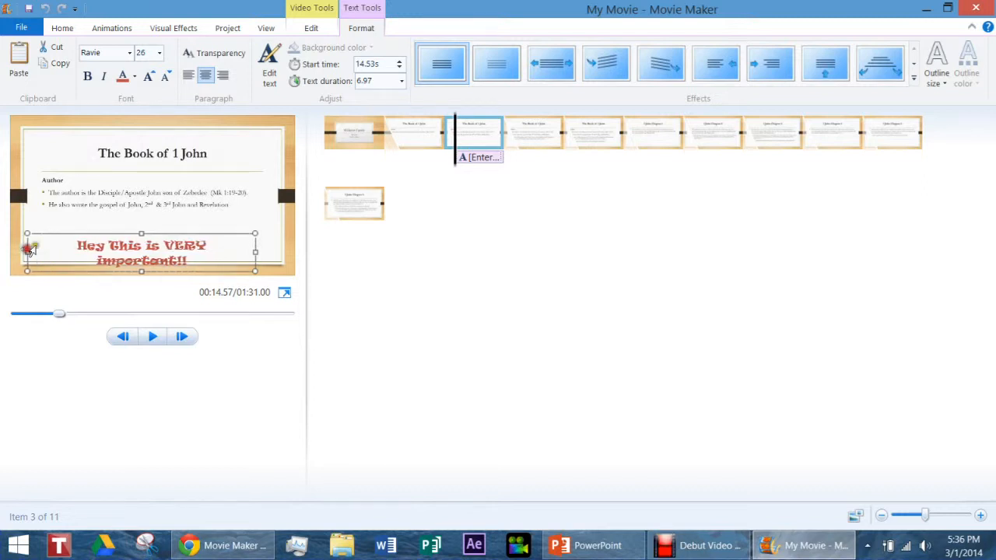
left_click_drag(258, 254, 274, 255)
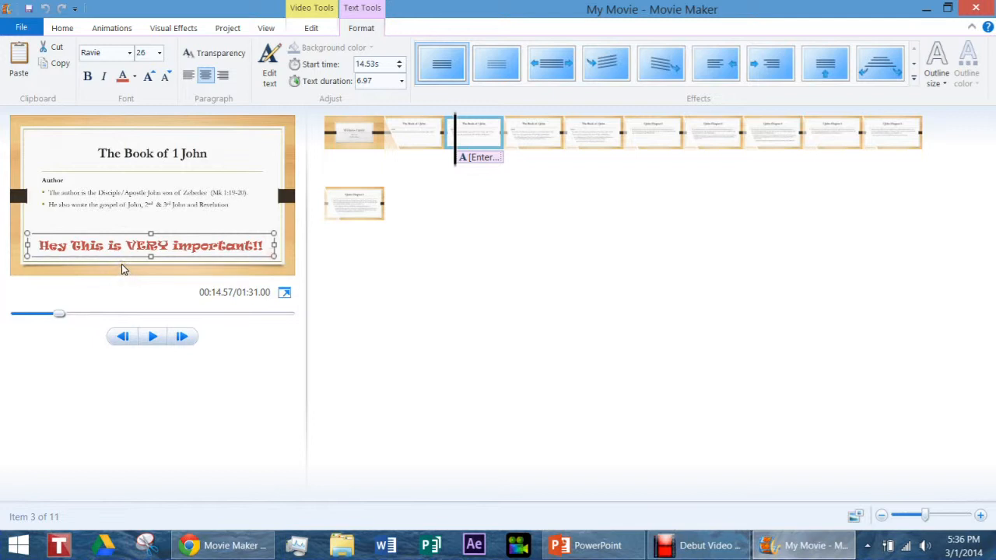
Try left and right alignment, bold and italic on the caption, returning it to centred regular text.
left_click(189, 76)
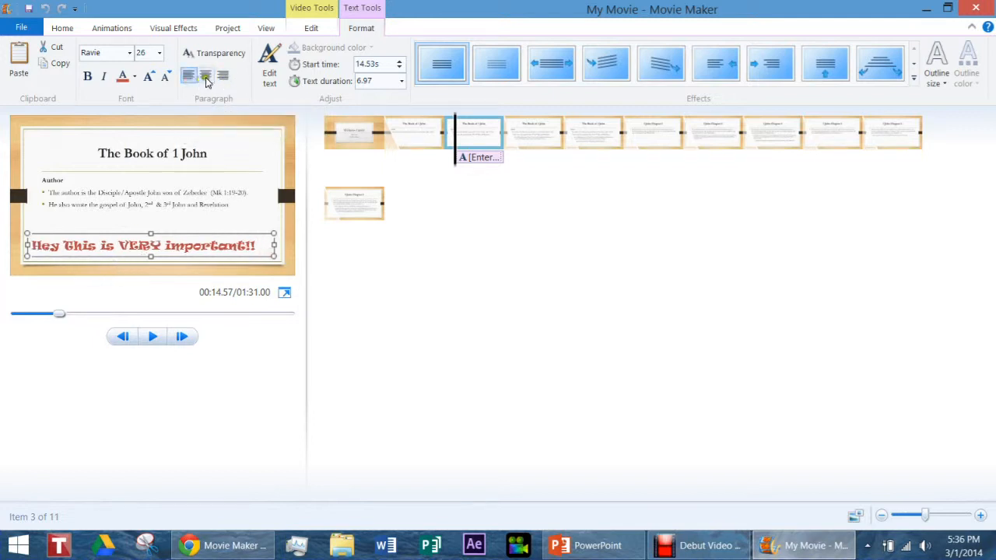
left_click(205, 76)
left_click(223, 75)
left_click(206, 76)
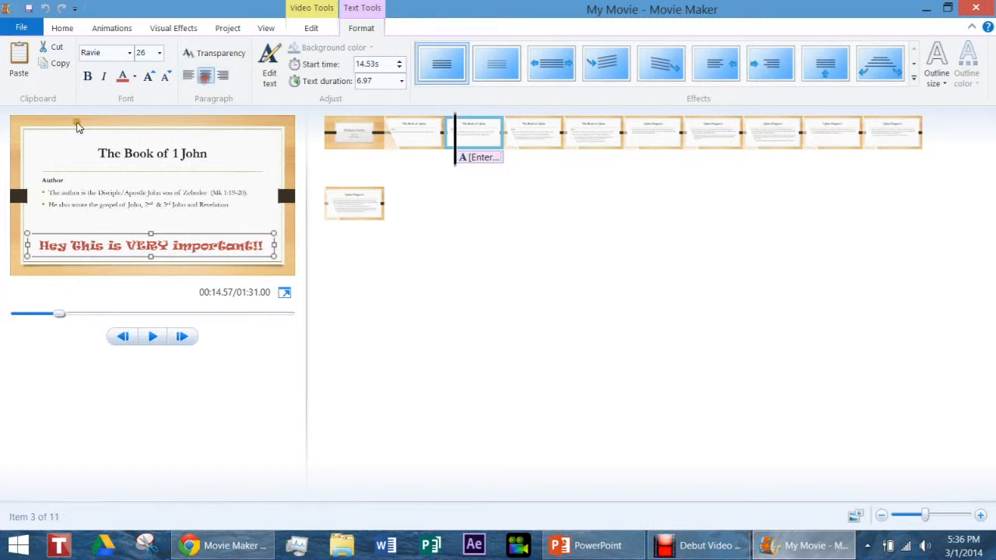
left_click(88, 76)
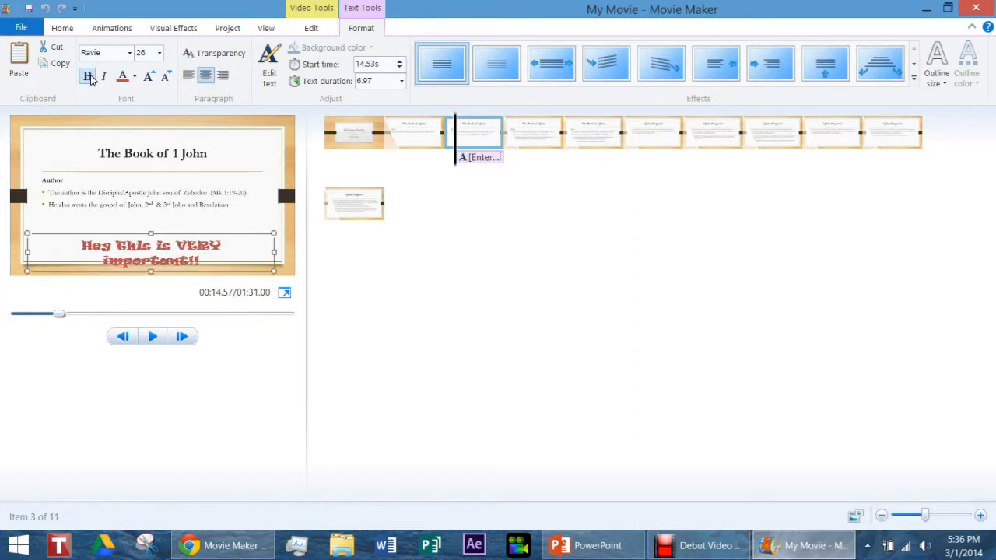
left_click(87, 75)
left_click(102, 76)
left_click(104, 76)
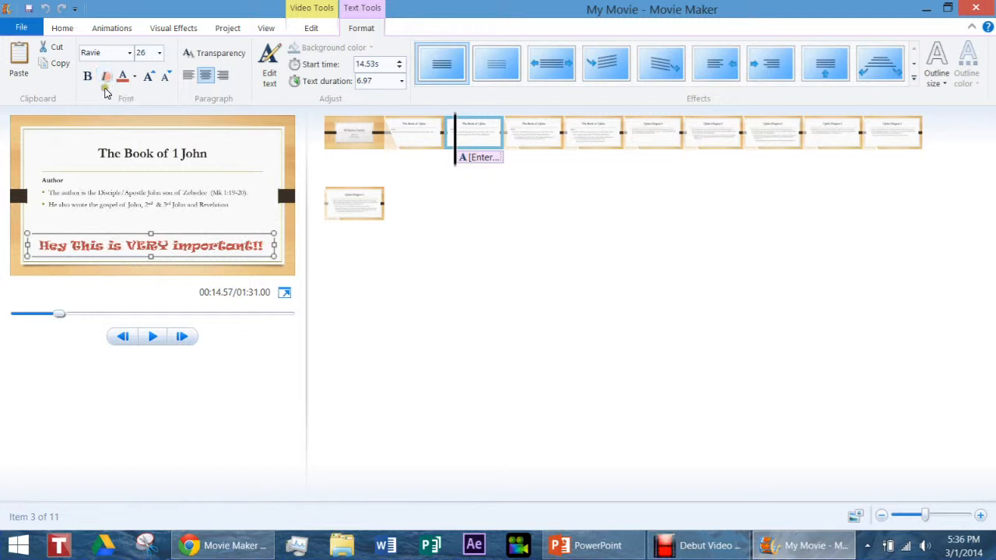
Set the caption's font size to 28 and move the caption up to just below the slide's bullet text.
left_click(154, 53)
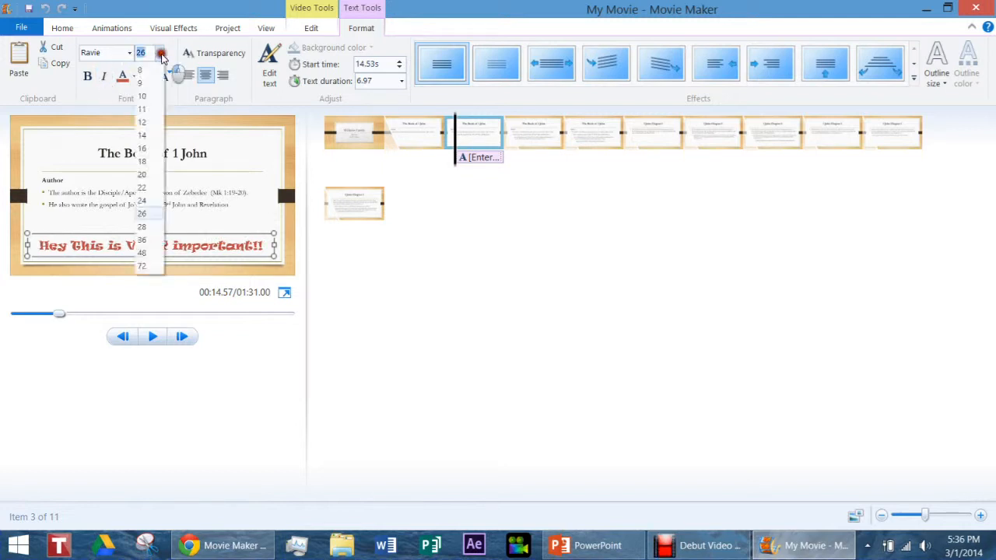
left_click(145, 227)
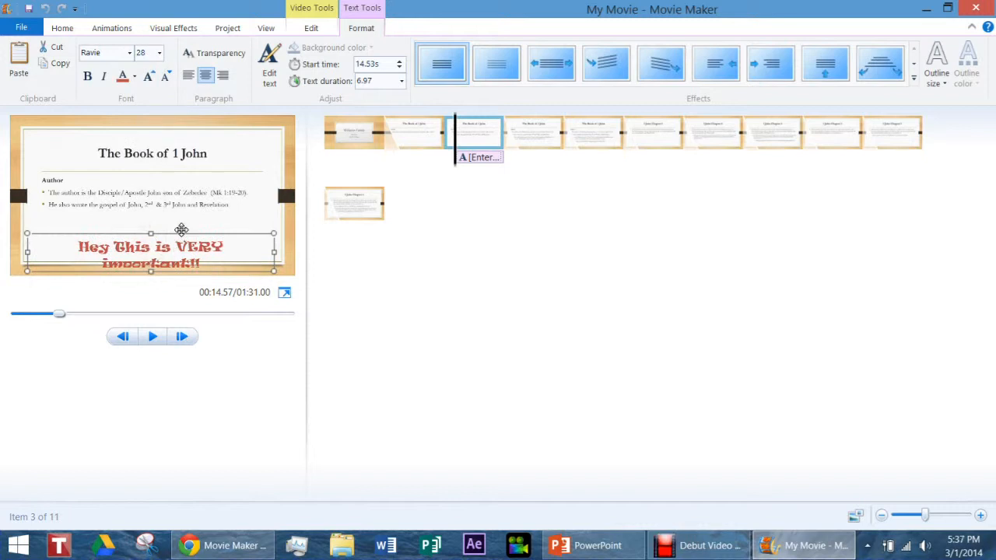
left_click_drag(179, 242, 182, 210)
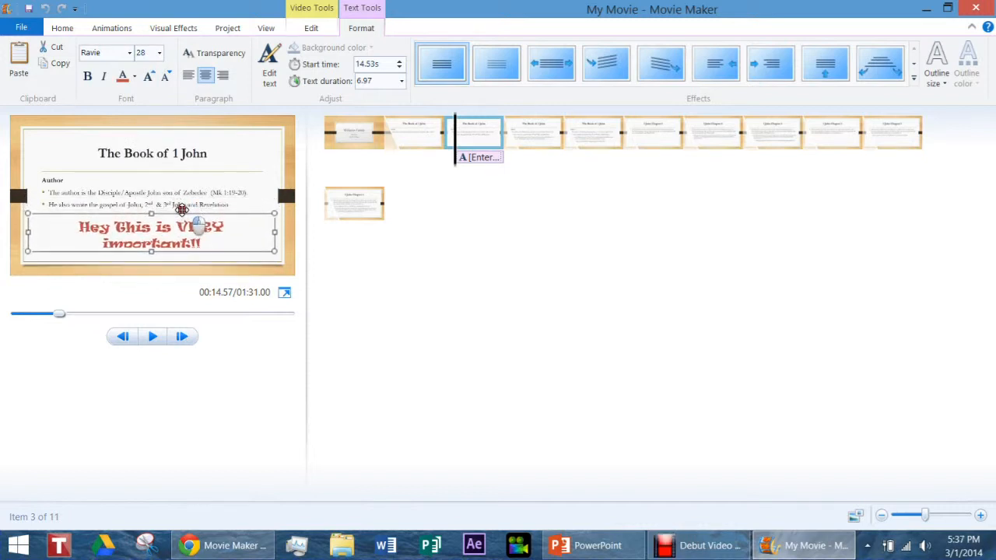
Change the whole caption text to bold Times New Roman and enlarge it to size 36.
double_click(184, 236)
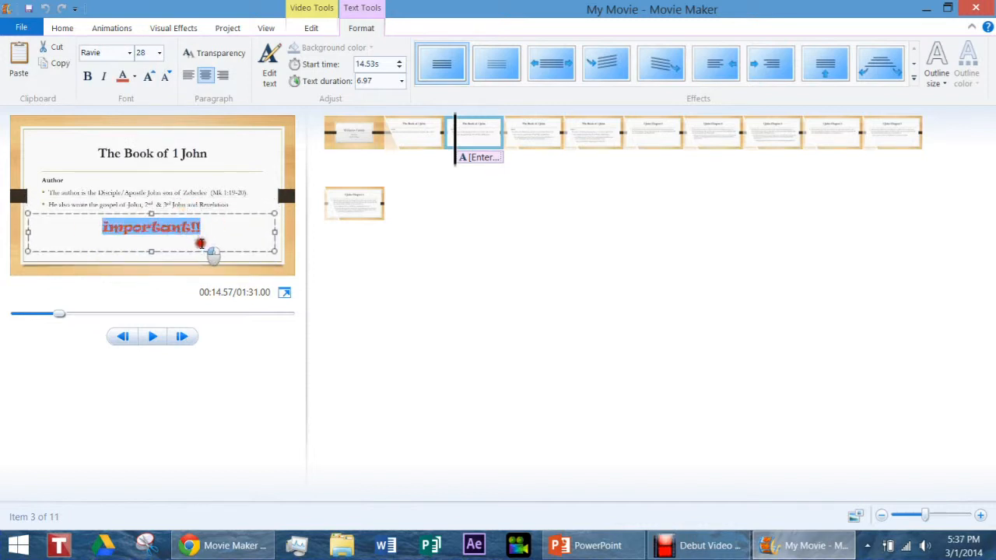
left_click(130, 56)
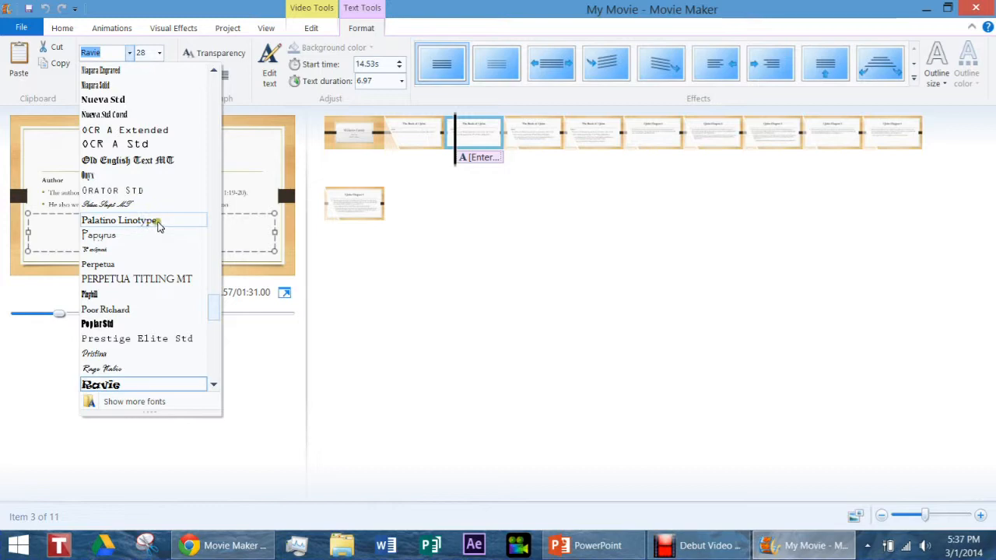
left_click_drag(207, 304, 220, 359)
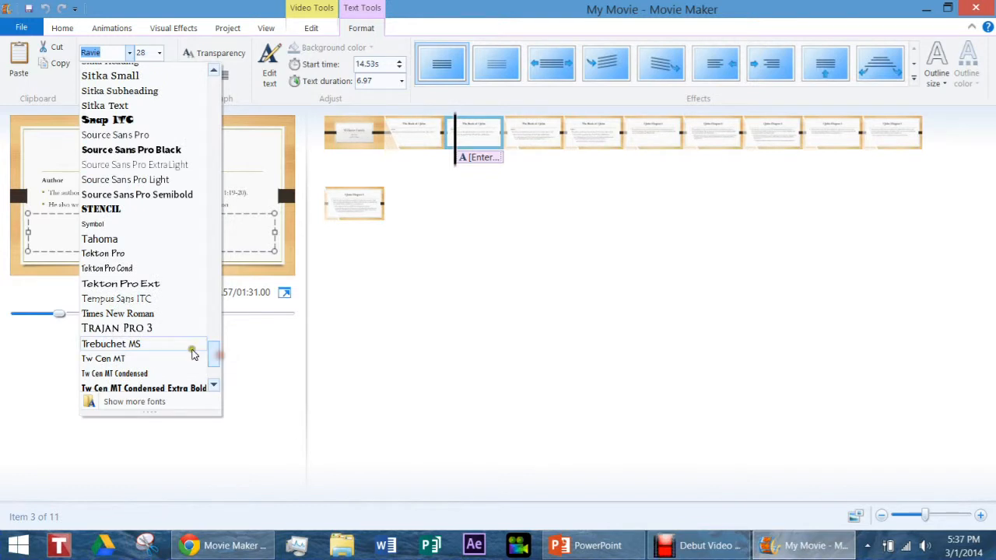
scroll(144, 297, "down", 1)
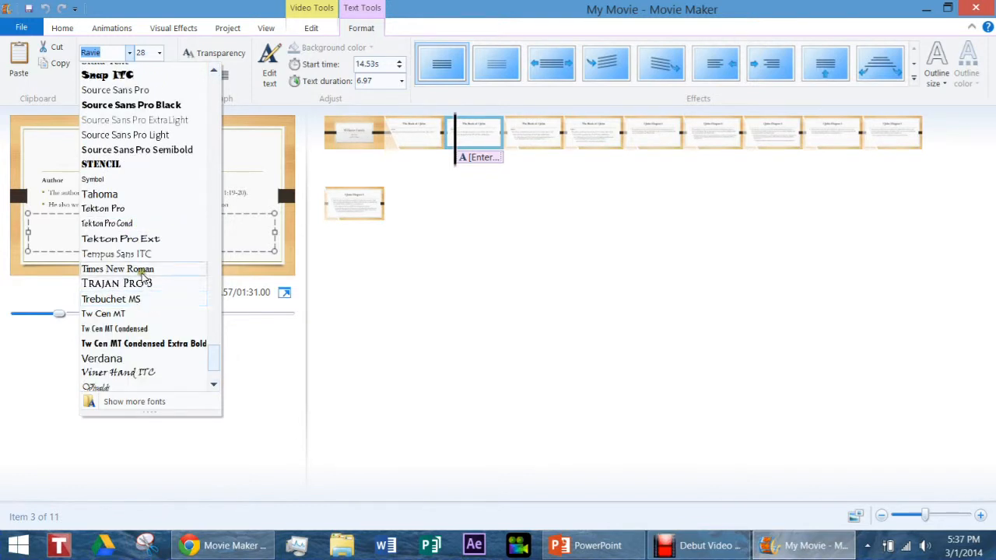
left_click(139, 269)
left_click(88, 76)
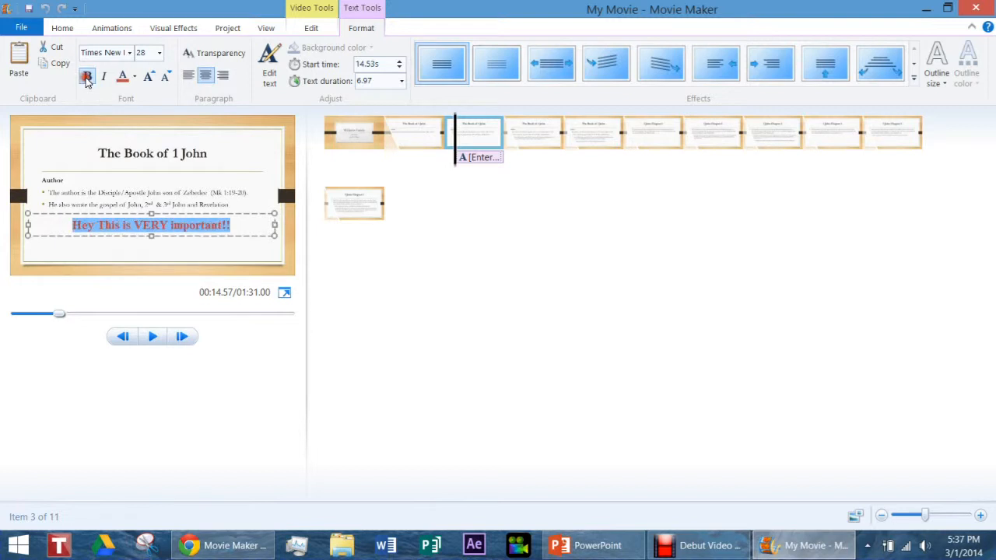
left_click(148, 76)
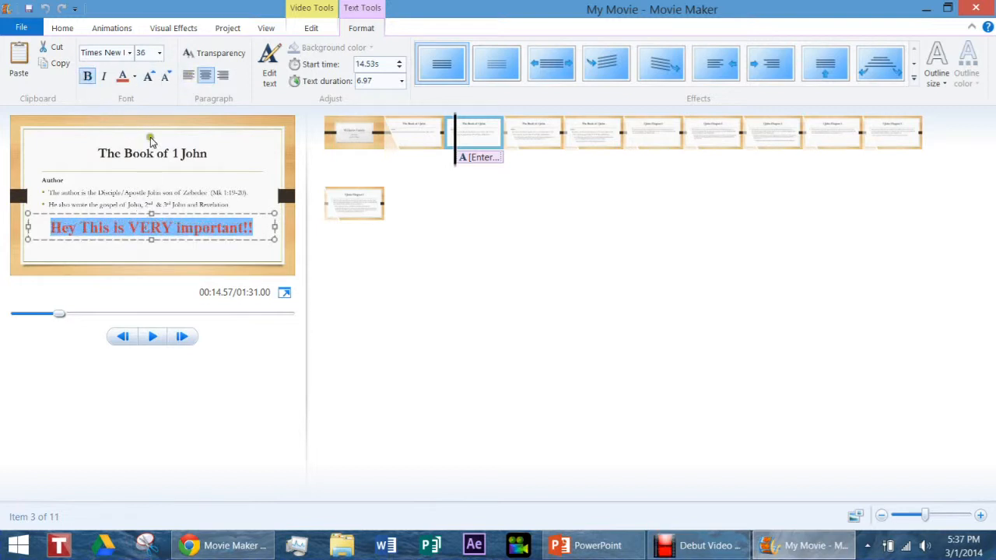
Mix a dark purple caption colour with red 75, green 41 and blue 73, and add it to the custom colours.
left_click(134, 76)
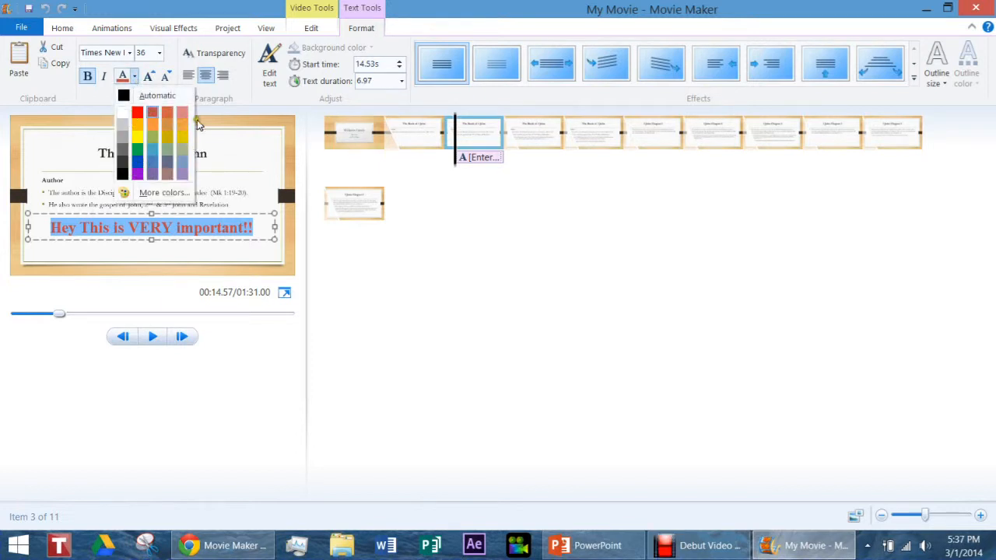
left_click(164, 193)
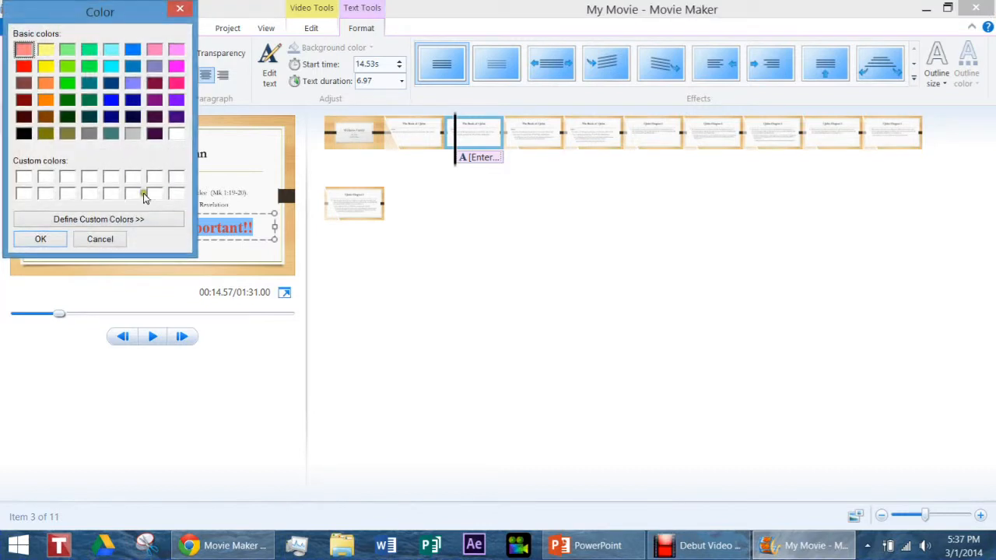
left_click(45, 88)
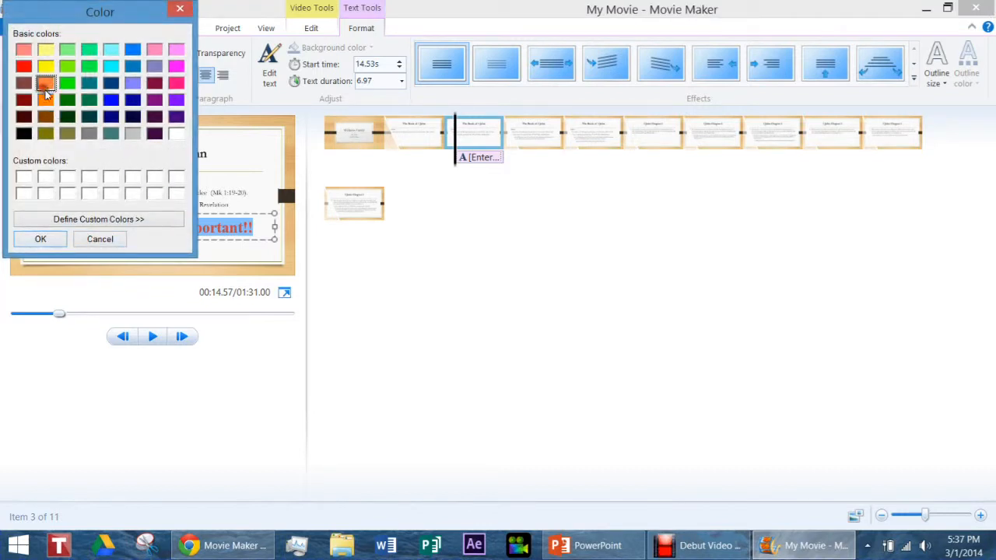
left_click(132, 99)
left_click(134, 117)
left_click(113, 221)
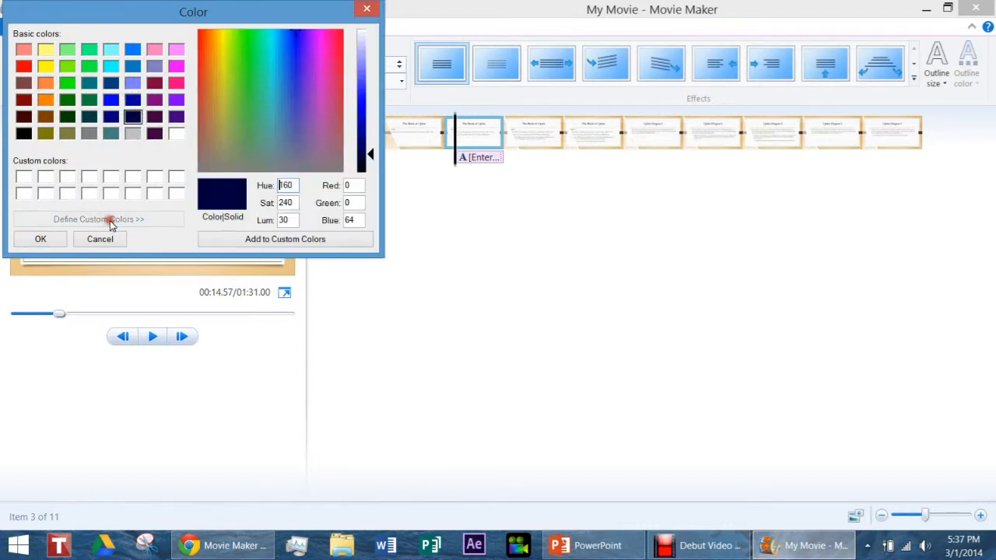
left_click_drag(290, 32, 314, 110)
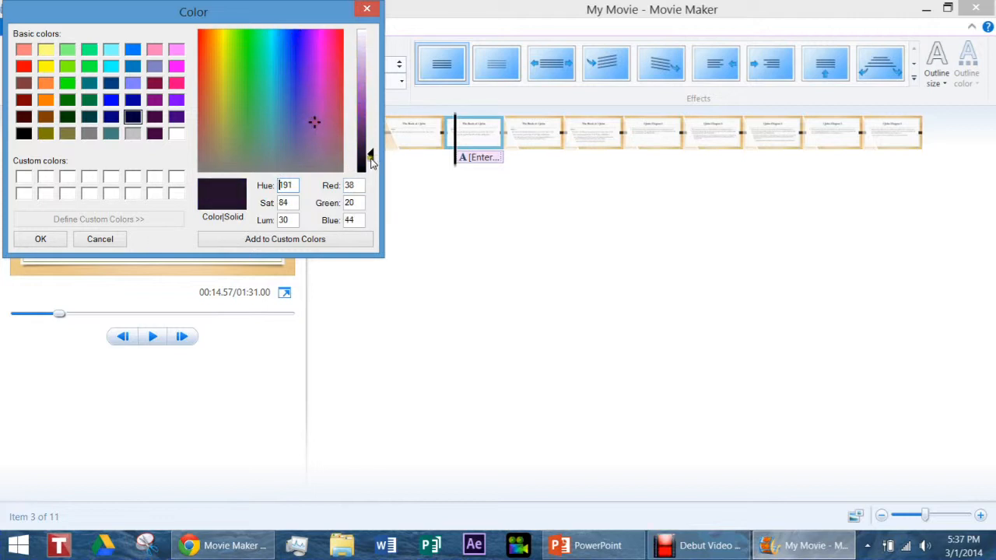
left_click_drag(372, 158, 370, 140)
left_click(320, 132)
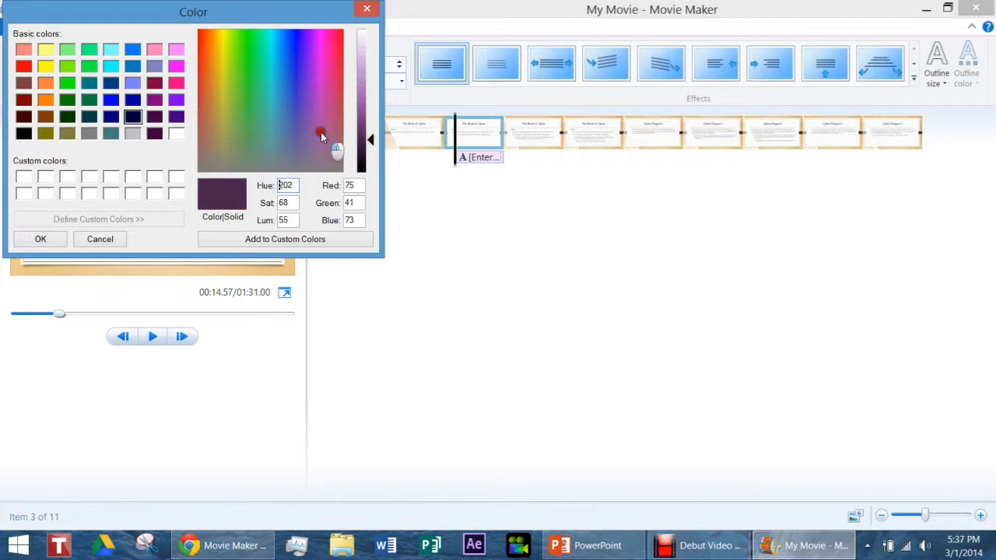
left_click(270, 246)
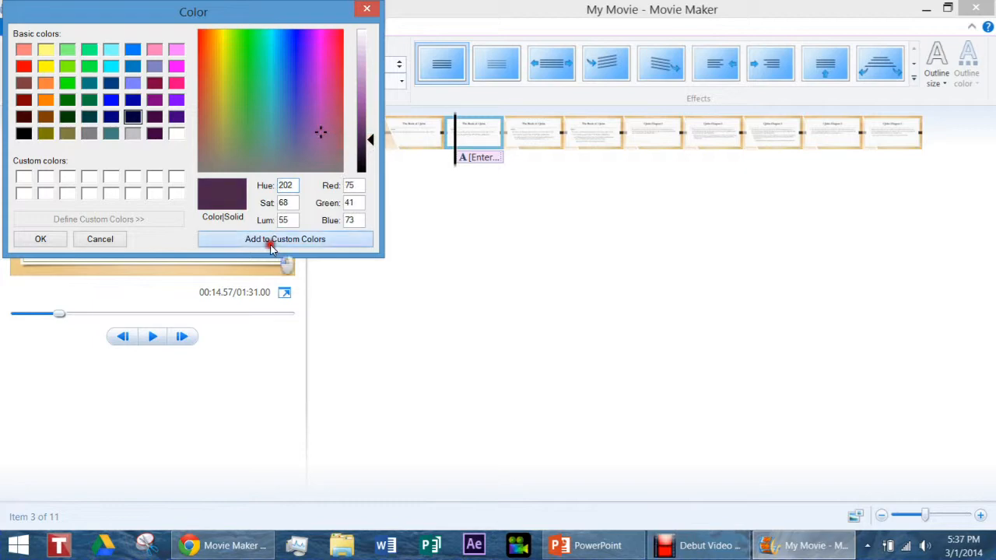
Apply the custom dark purple to the caption text and finish editing the caption.
left_click(24, 179)
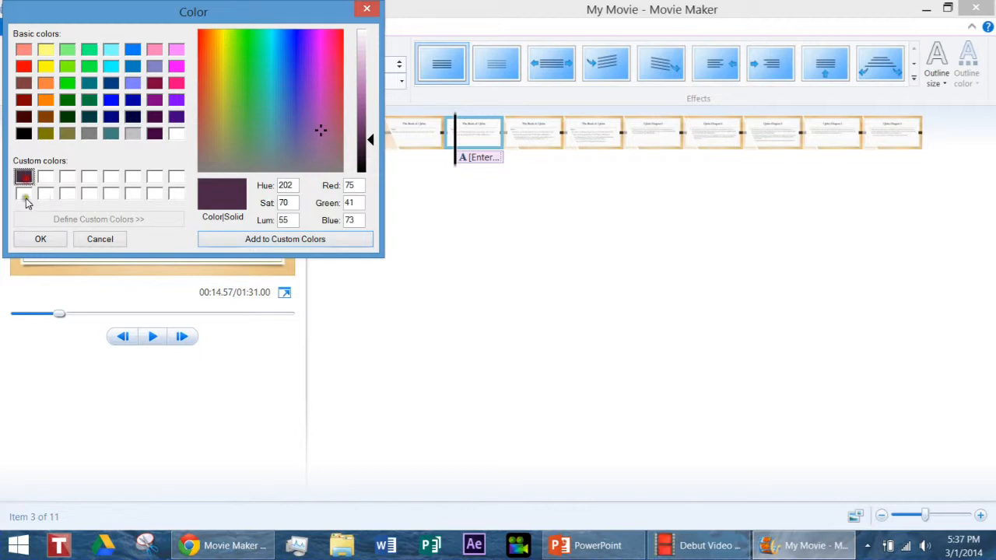
left_click(38, 239)
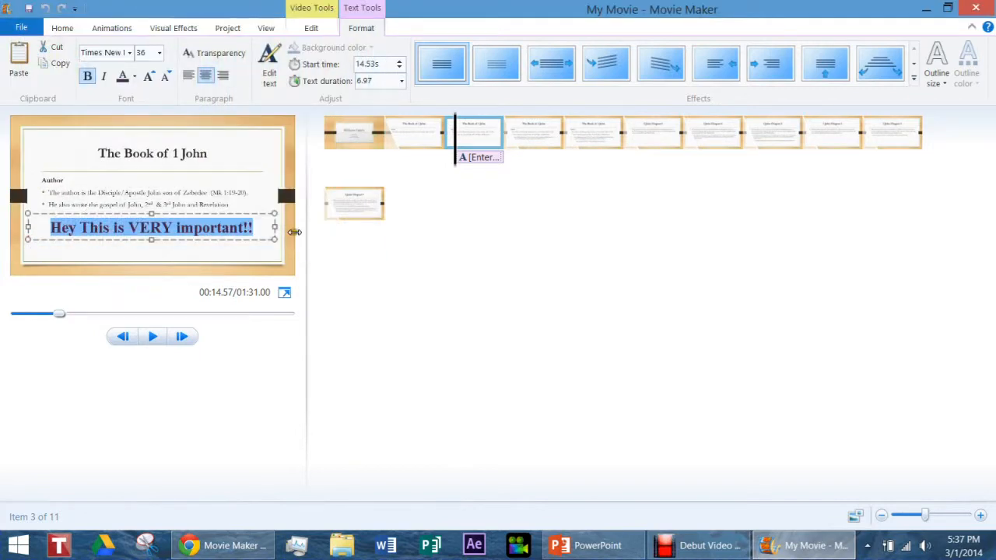
left_click(345, 281)
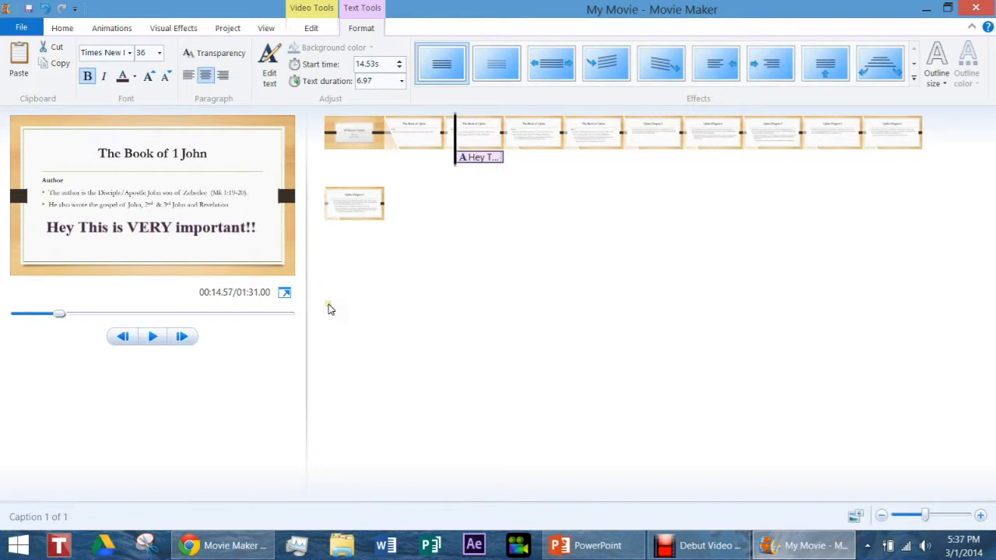
Apply the Stretch text effect to the caption on the third slide.
left_click(120, 234)
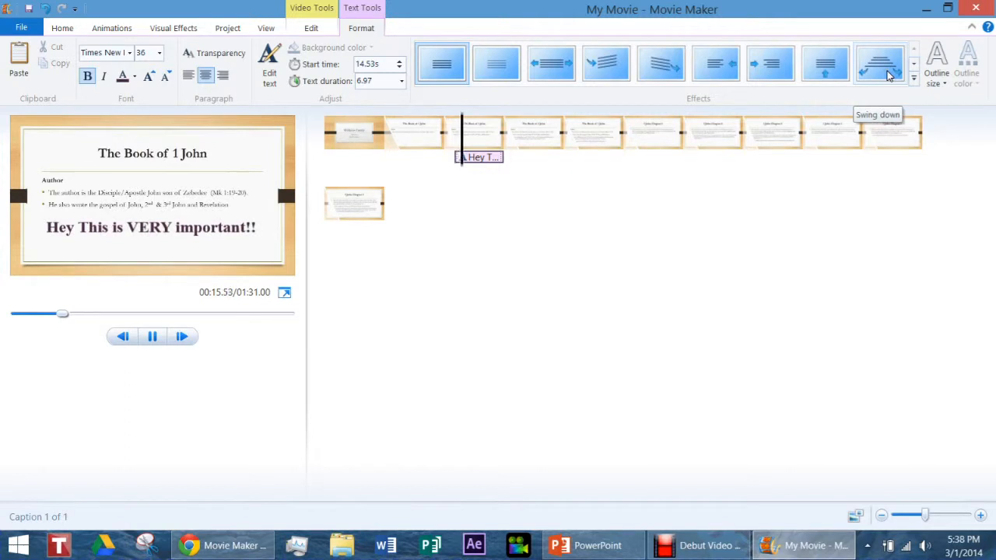
left_click(557, 76)
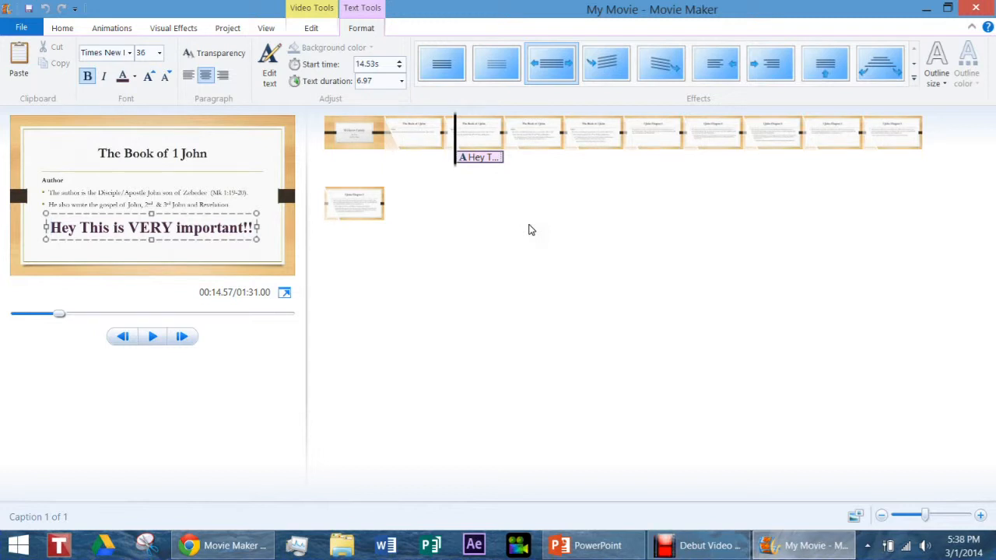
left_click(592, 321)
left_click(279, 397)
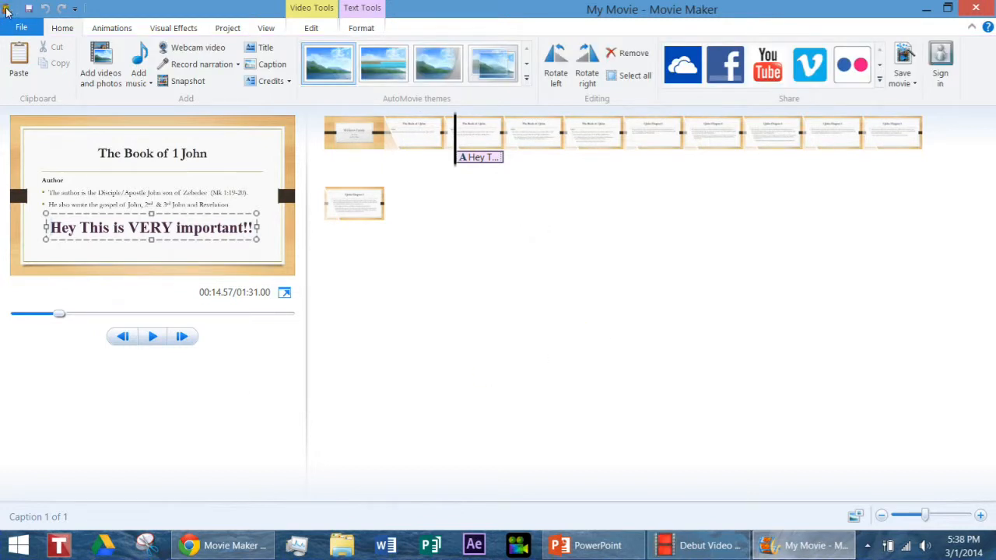
Save the project as My Movie in a new folder named Bible Study inside Documents.
left_click(17, 27)
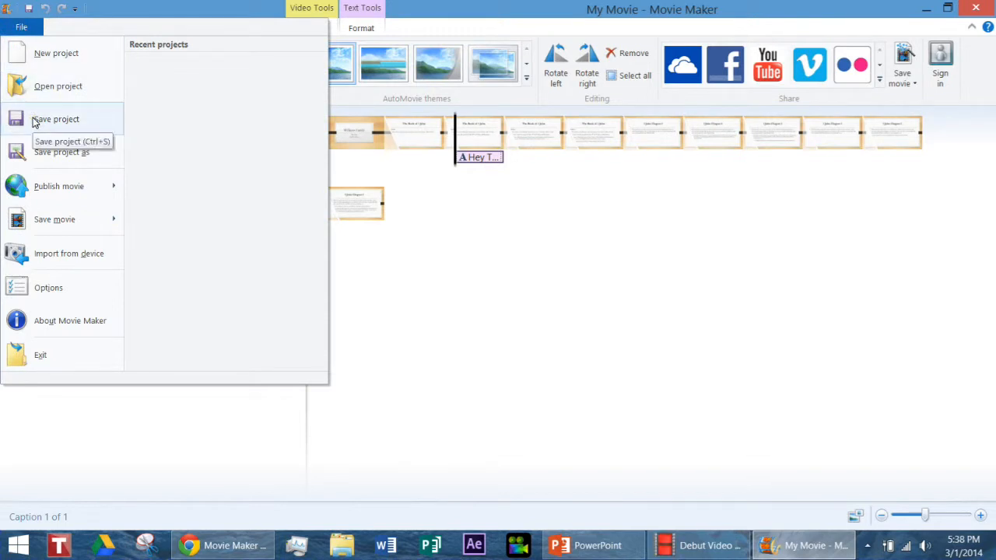
left_click(79, 123)
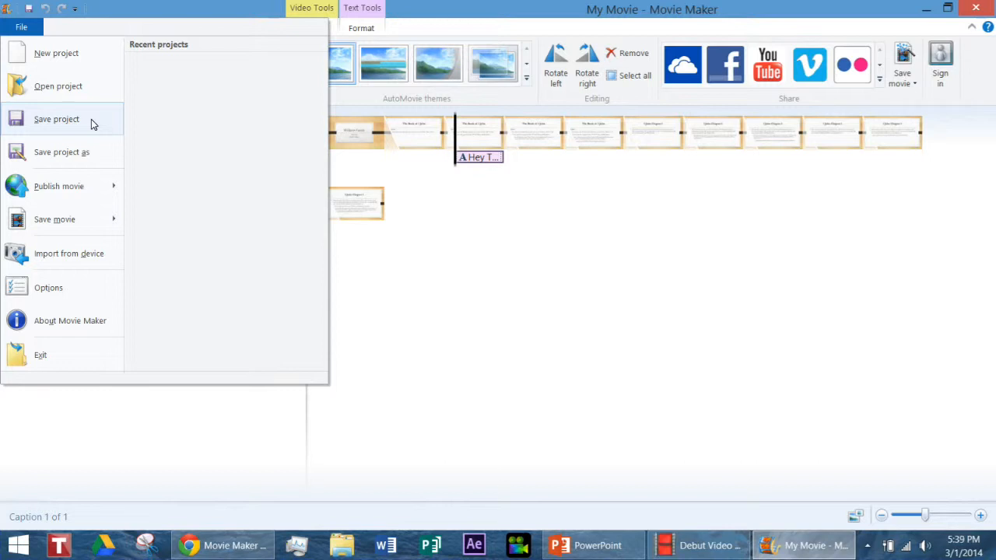
left_click(91, 119)
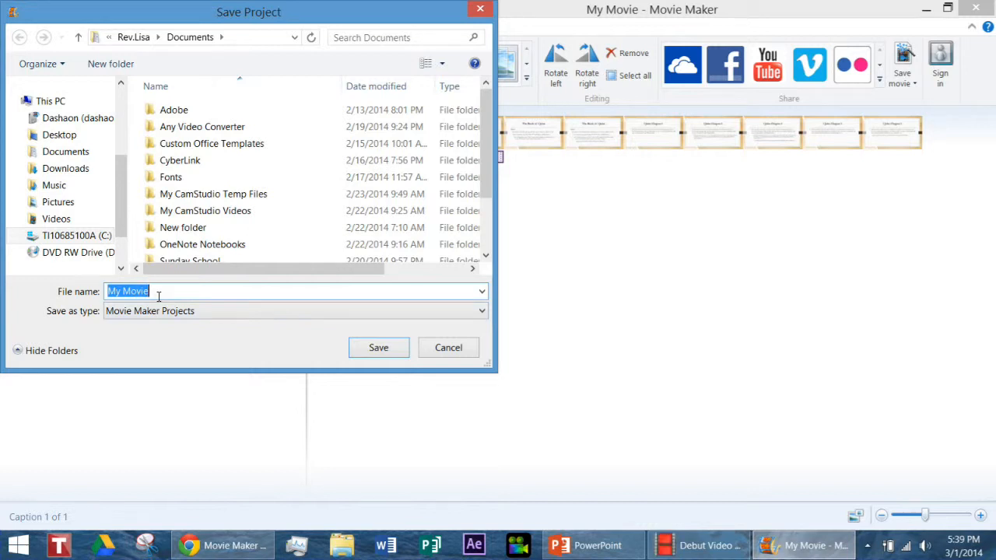
left_click(122, 69)
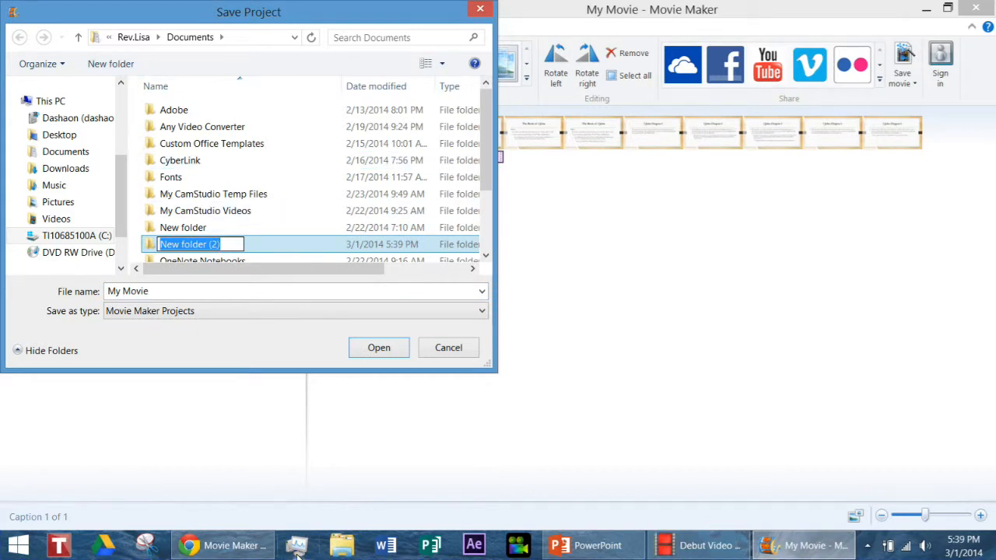
type("Bible Stod")
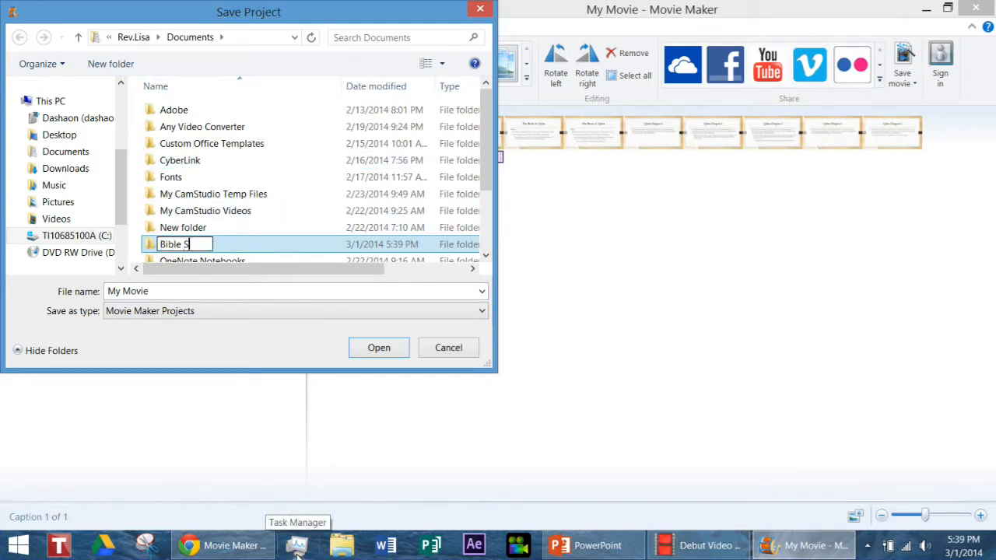
key("BackSpace")
key("BackSpace")
type("udy")
key("Return")
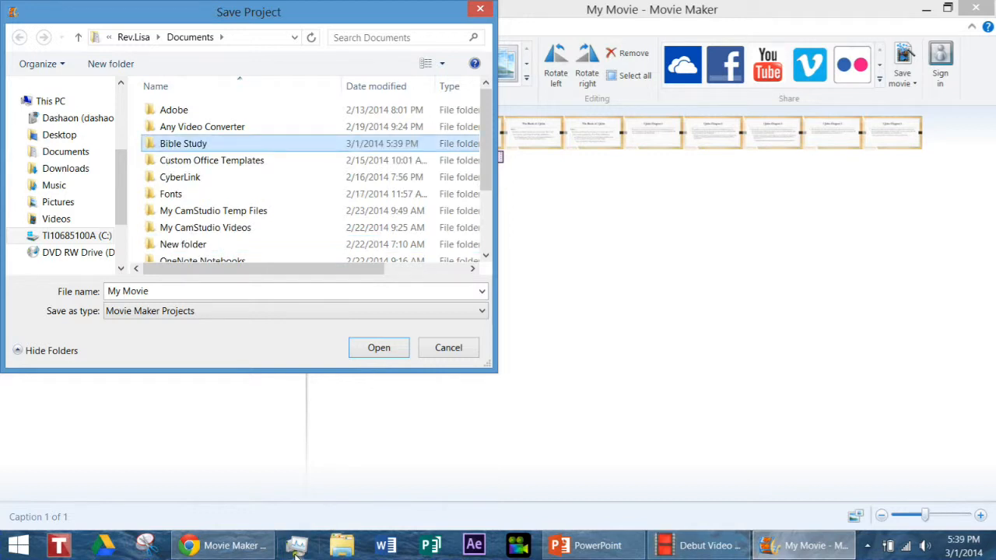
double_click(193, 146)
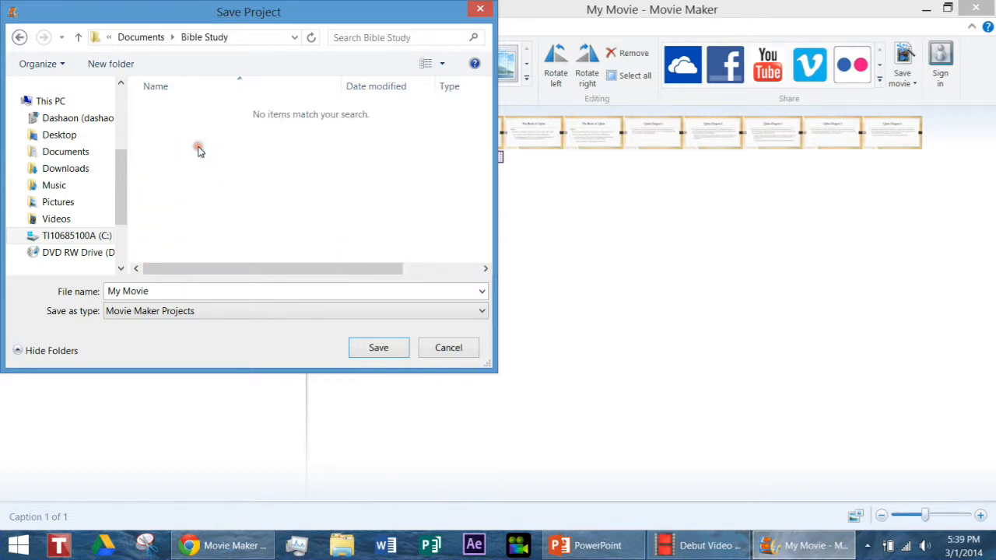
left_click(374, 350)
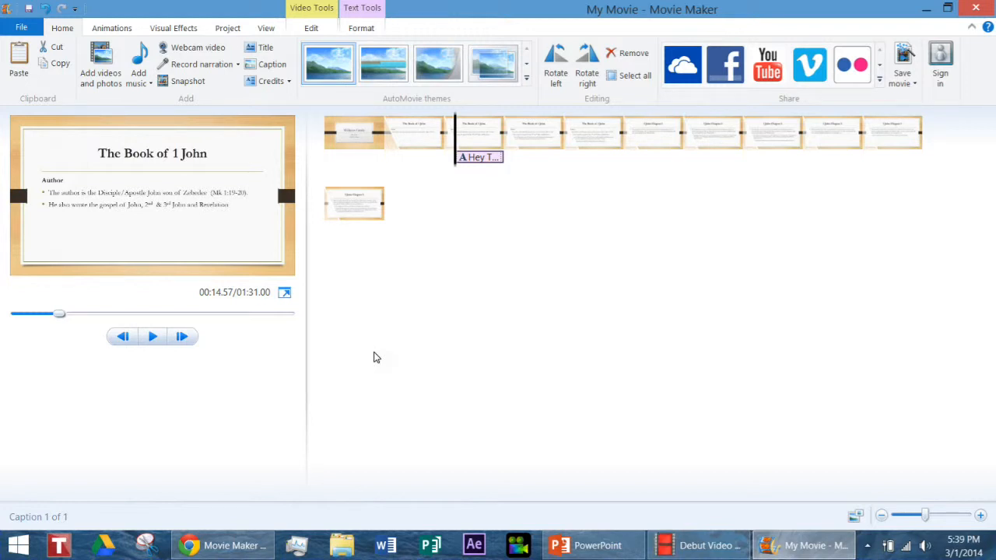
left_click(22, 28)
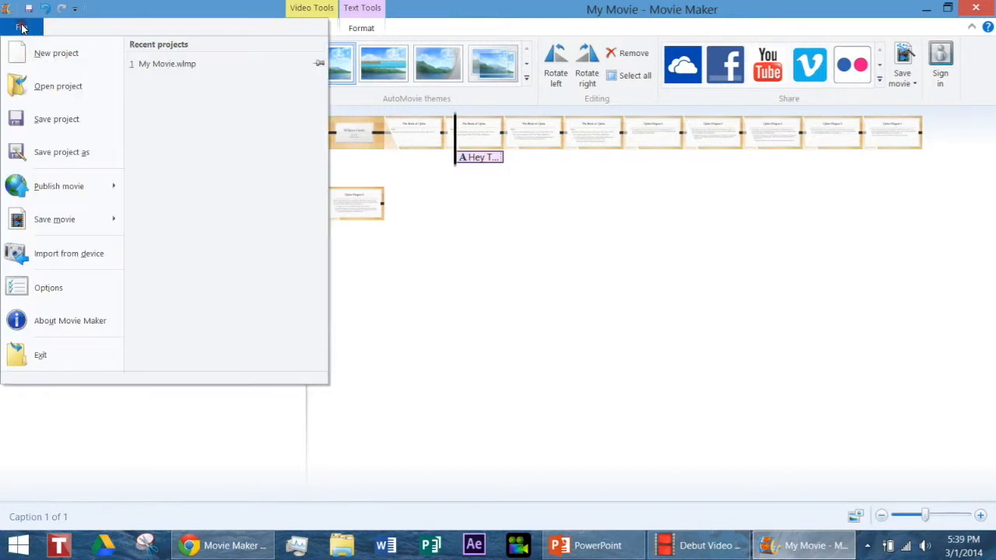
mouse_move(32, 200)
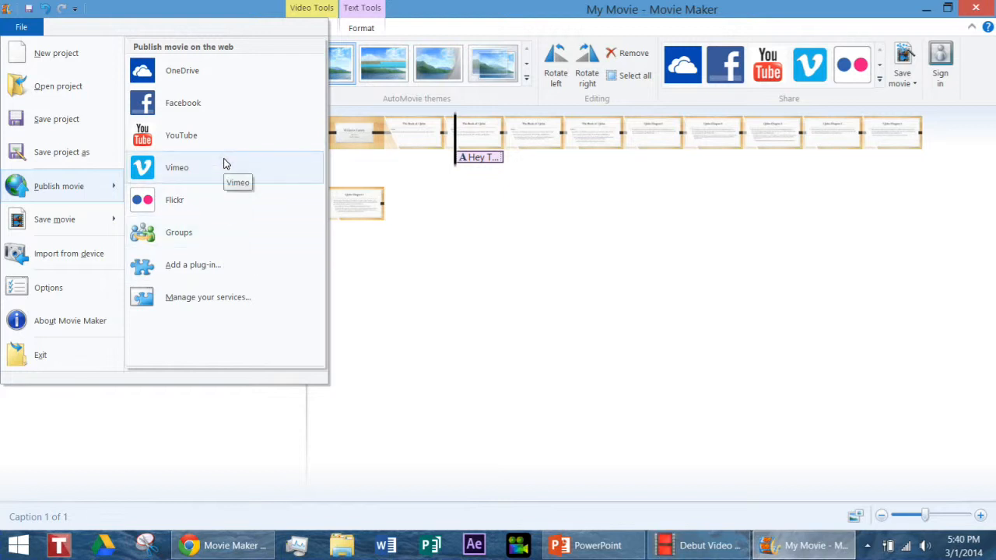
mouse_move(86, 220)
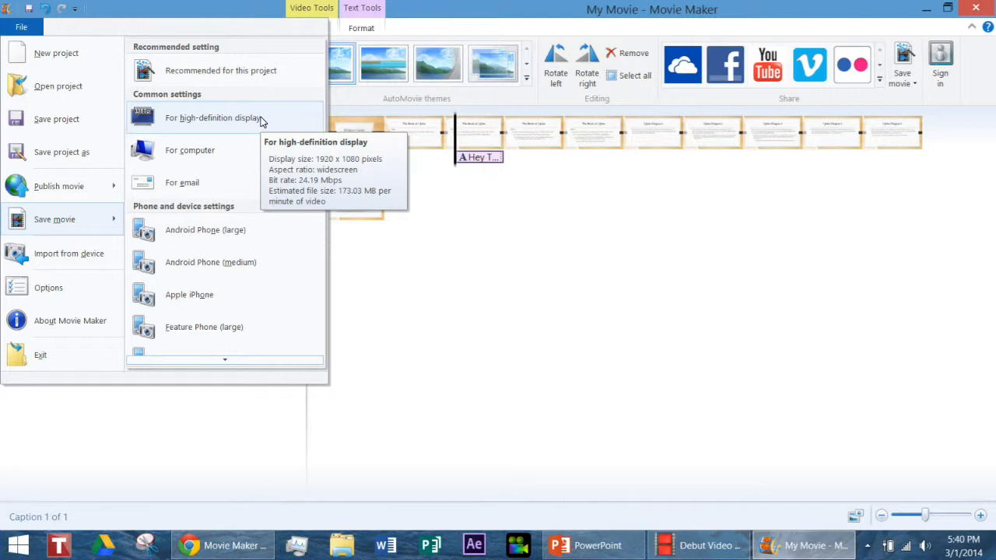
left_click(217, 365)
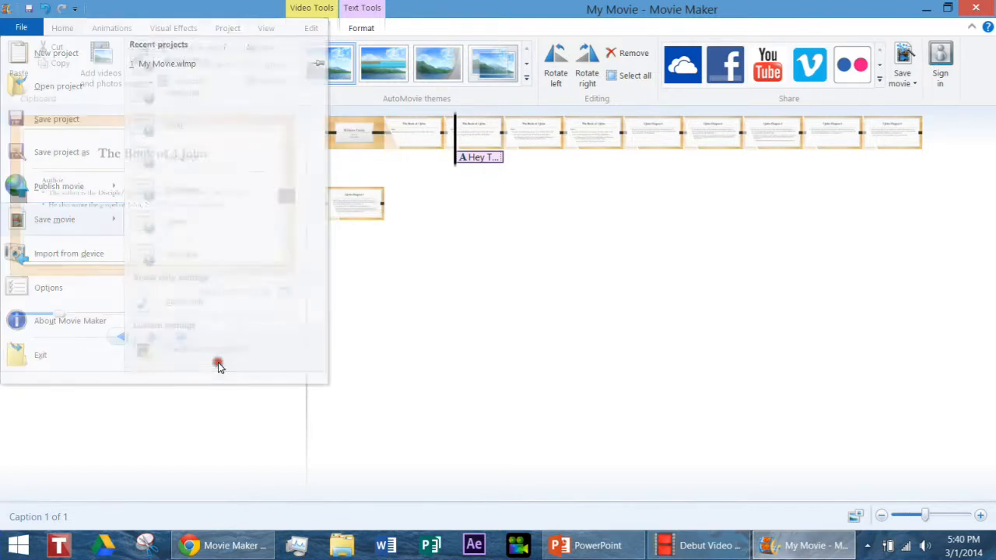
left_click(617, 368)
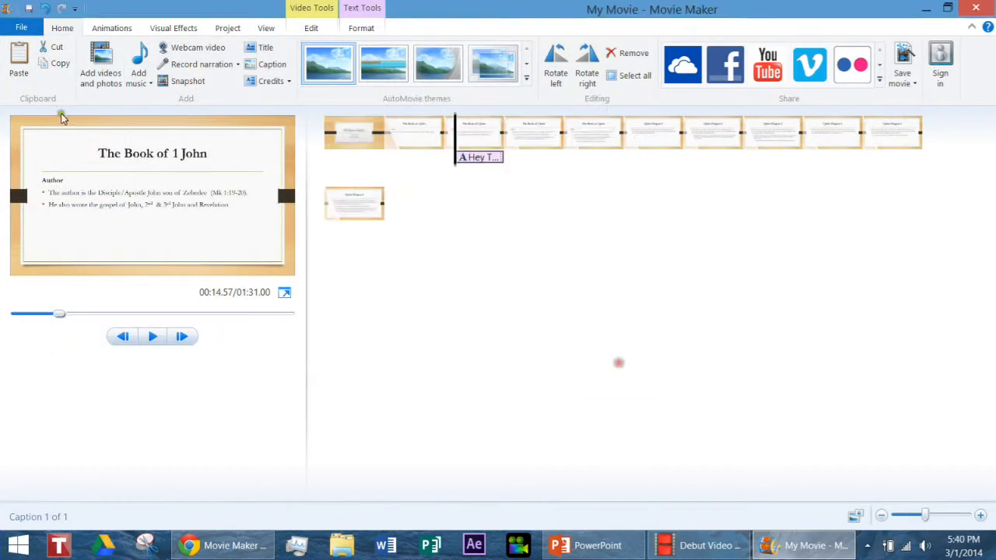
Create a custom movie setting named High Definition with the default video and audio values, and save its settings file.
left_click(21, 27)
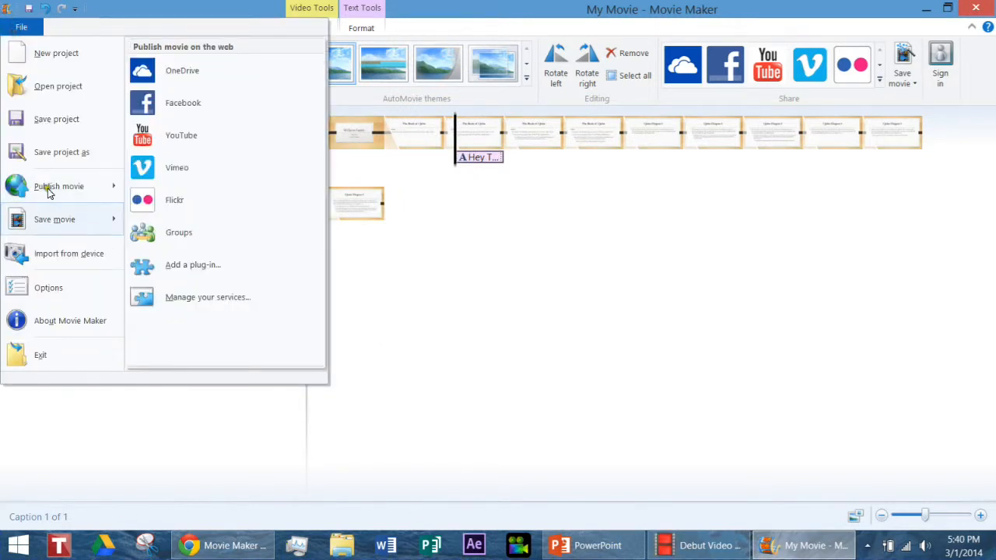
left_click(228, 364)
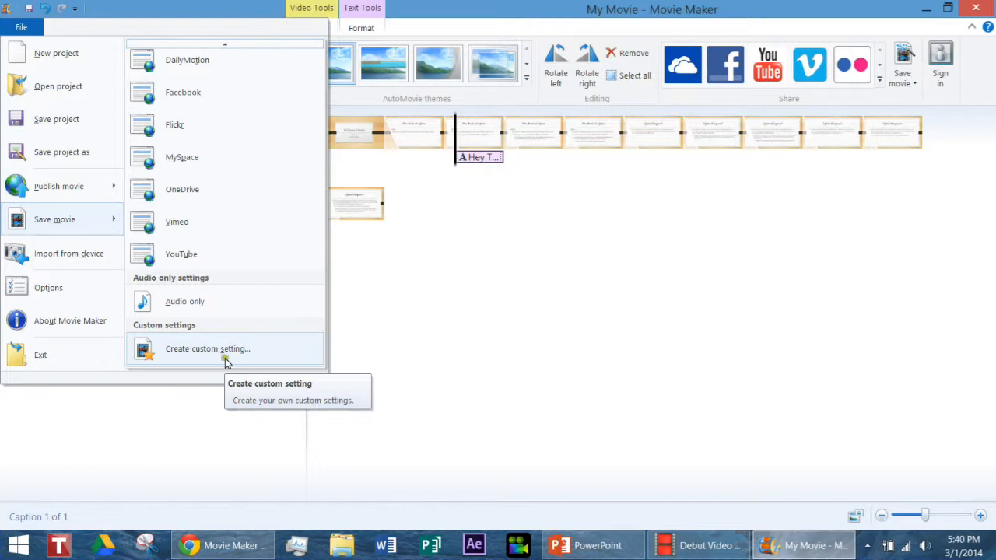
left_click(202, 359)
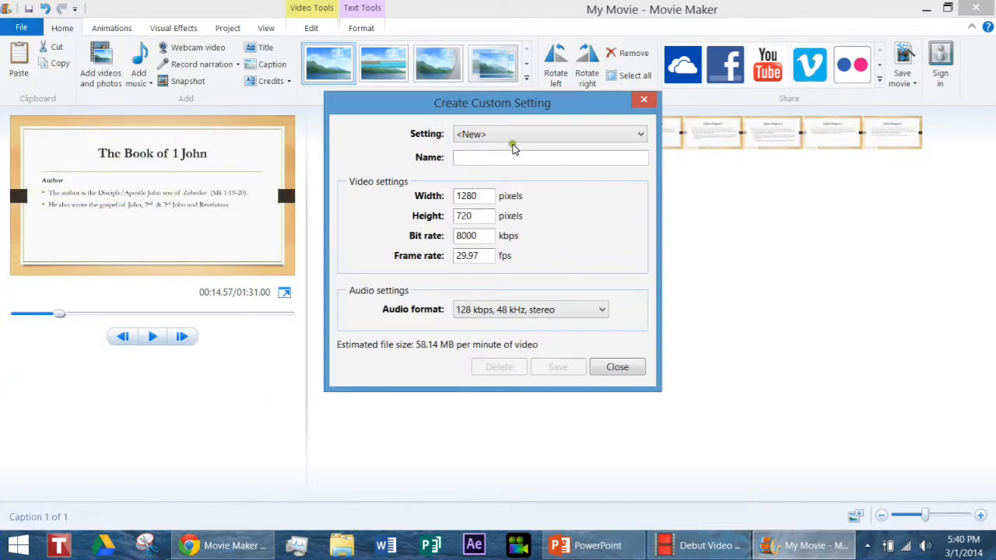
left_click(488, 161)
type("High Definition")
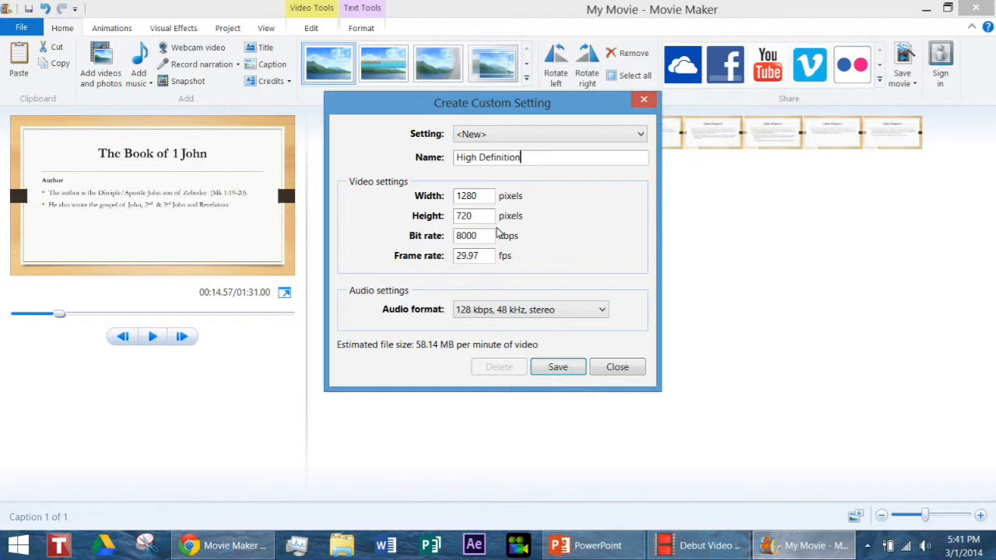
left_click(557, 370)
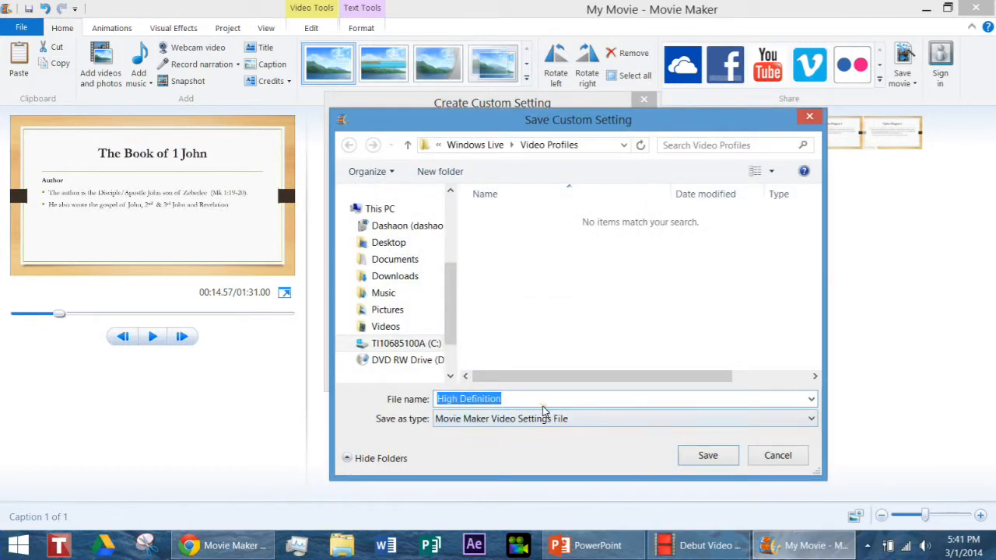
left_click(706, 457)
left_click(617, 367)
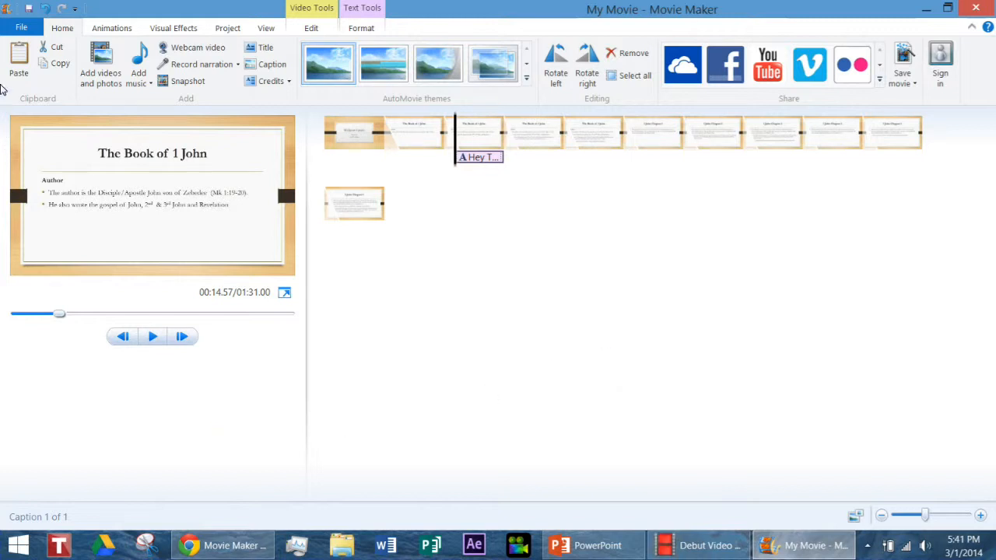
Export the movie with the High Definition setting as the MPEG-4/H.264 file My Movie in the Bible Study folder of Documents.
left_click(21, 29)
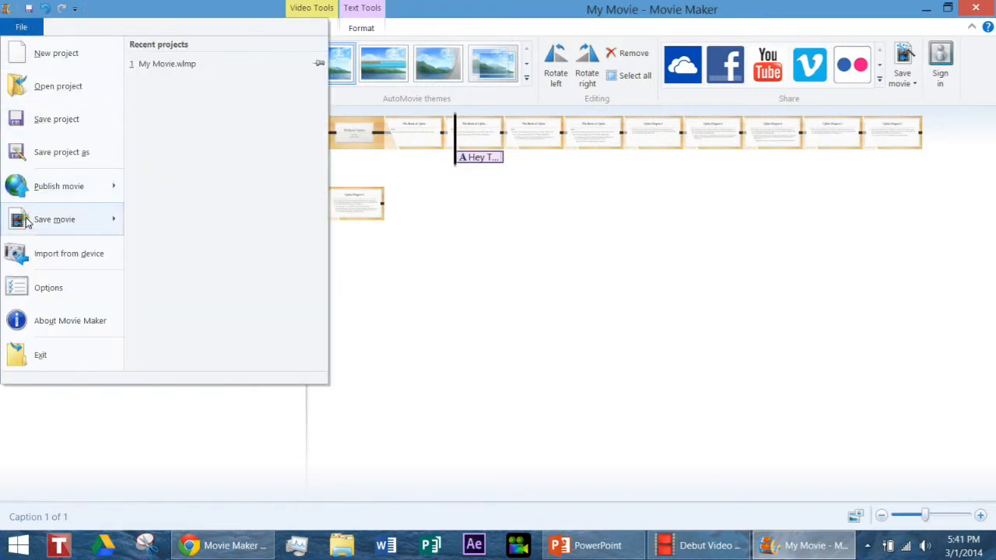
mouse_move(26, 221)
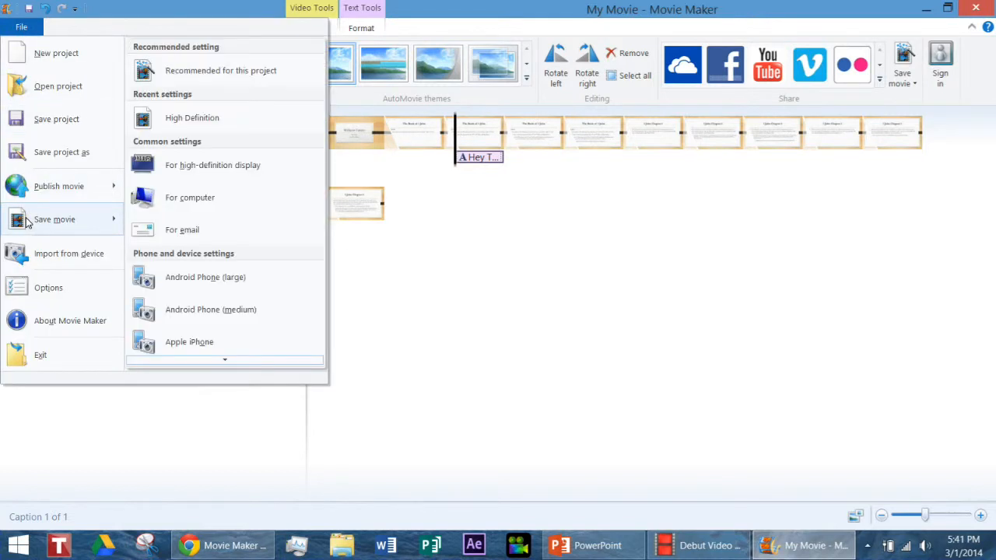
left_click(218, 119)
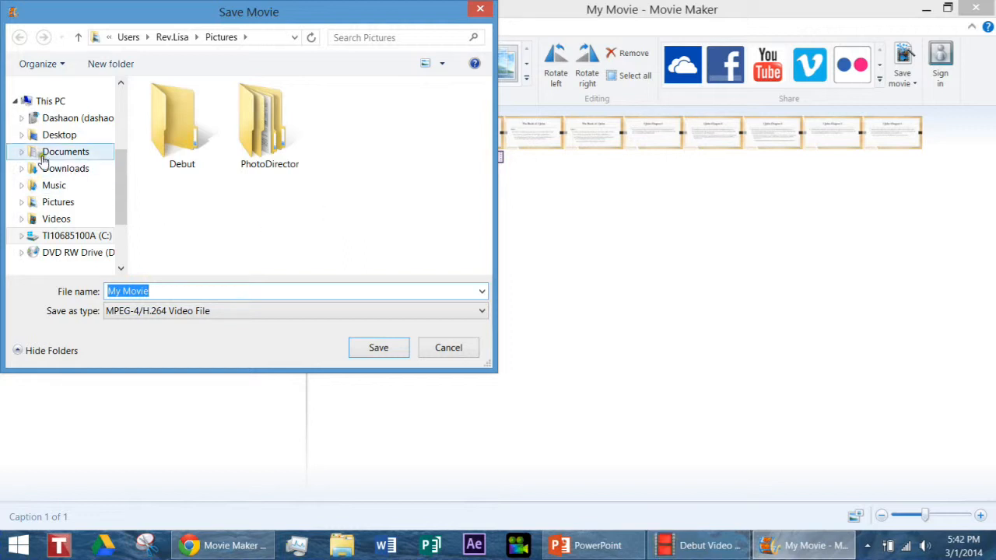
left_click(70, 154)
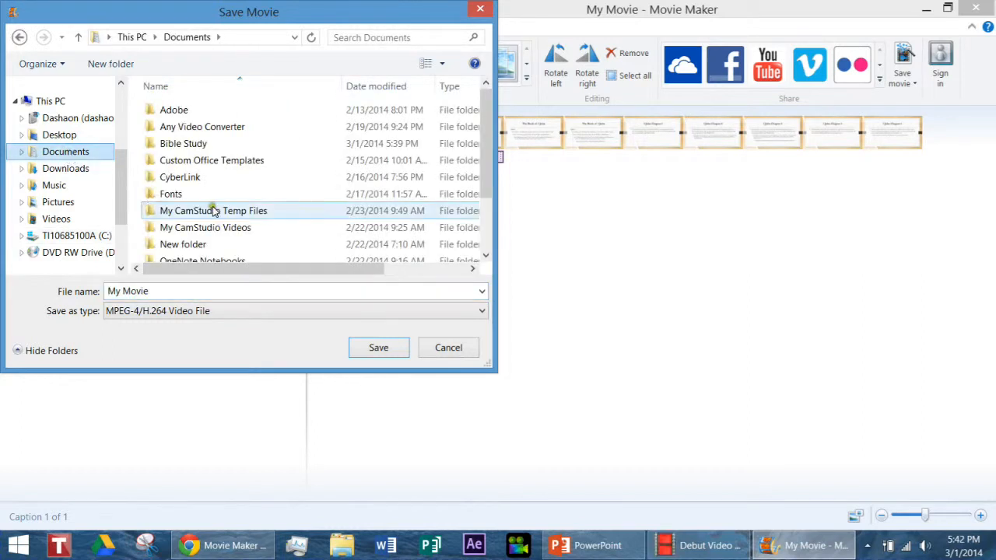
double_click(194, 148)
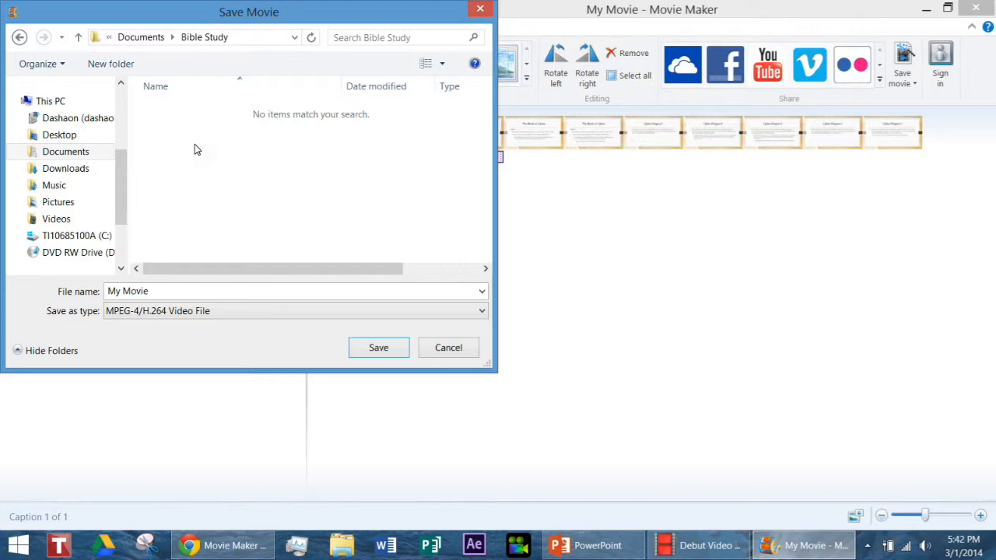
left_click(162, 291)
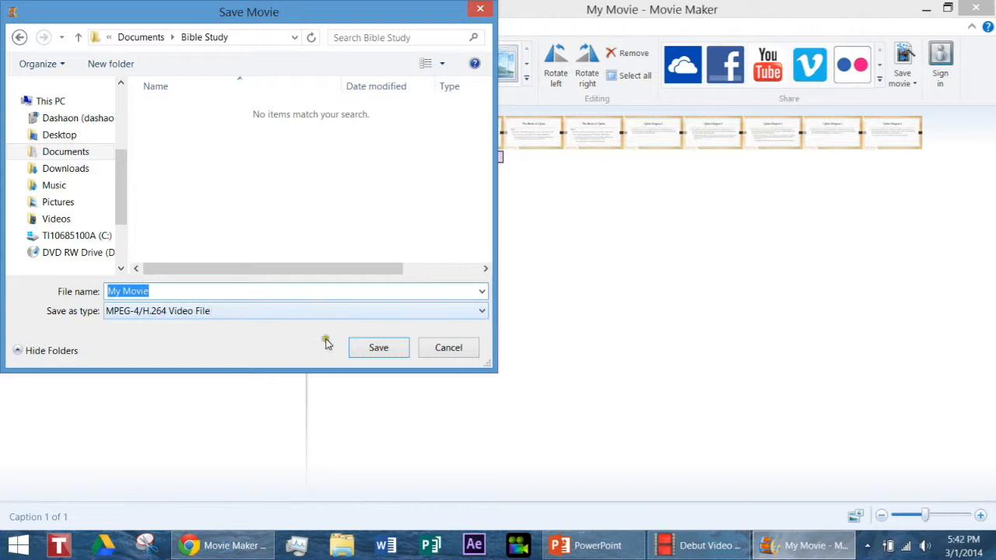
left_click(390, 351)
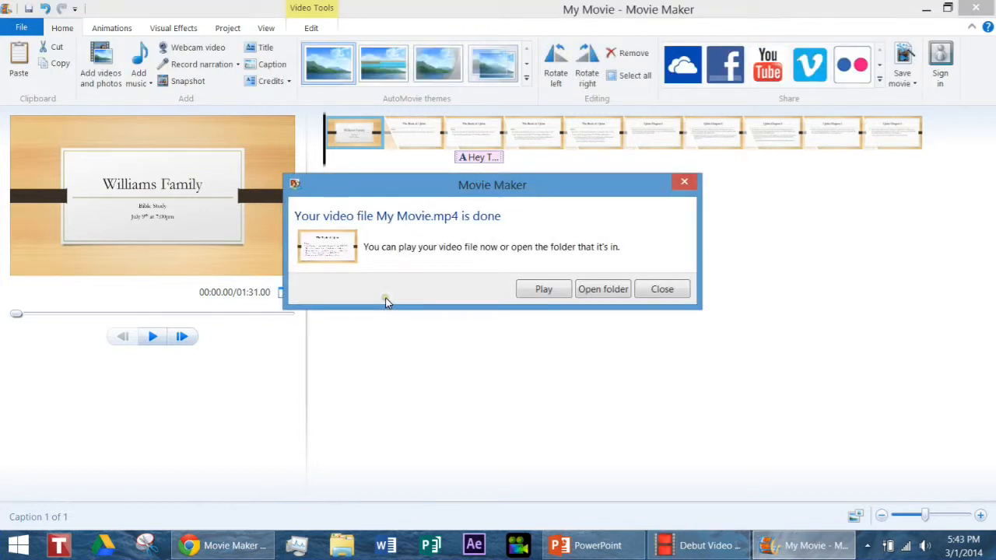
Play the exported My Movie video to check the slides and the caption.
left_click(386, 296)
left_click(544, 294)
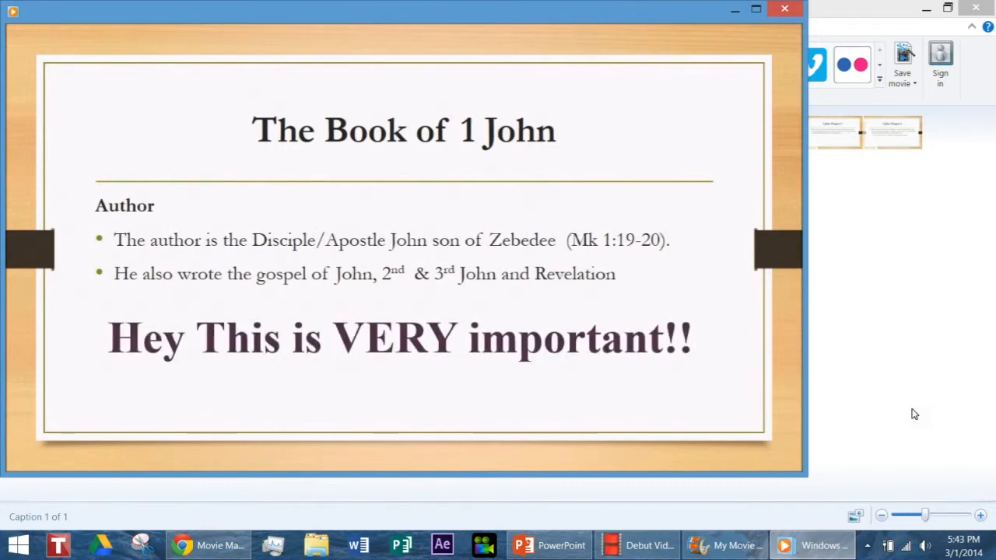
left_click(912, 408)
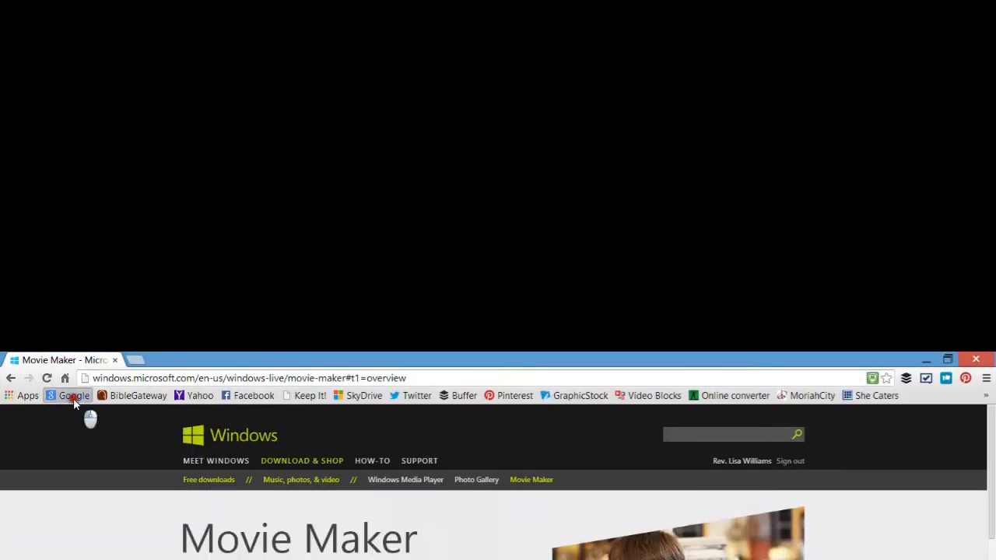
Switch to Chrome, go to the Google home page and open YouTube from Google's apps.
left_click(73, 397)
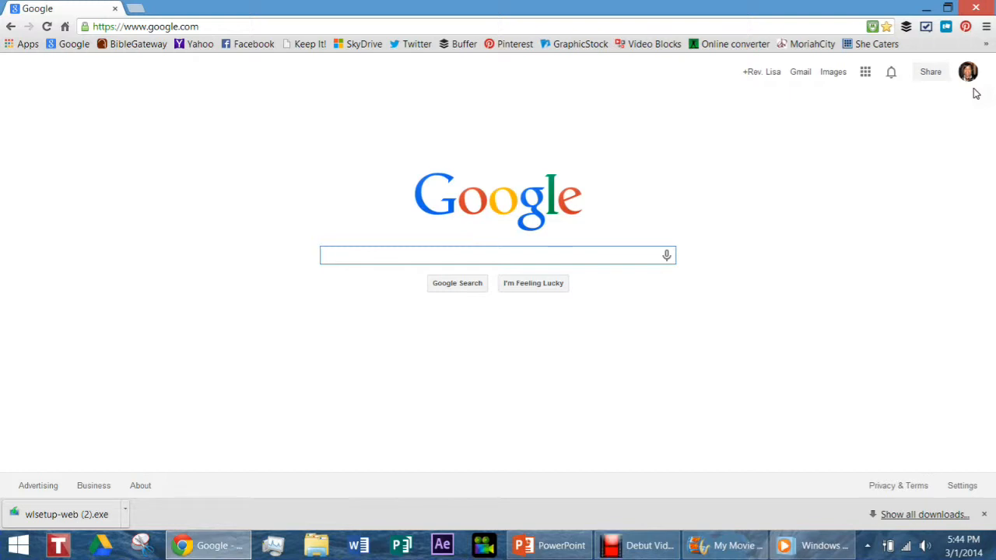
left_click(864, 76)
left_click(924, 140)
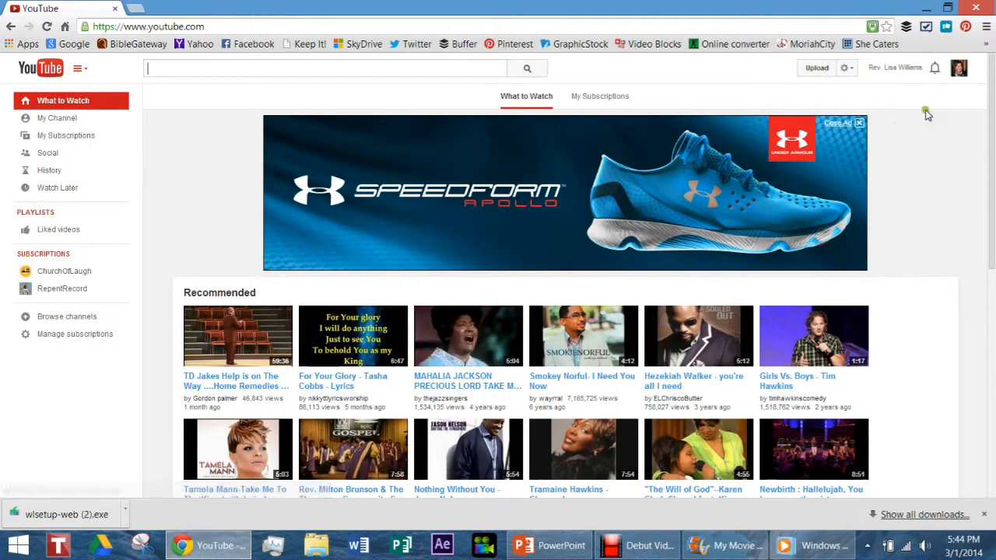
Switch to the Training For The Kingdom YouTube account and close the banner ad.
left_click(959, 70)
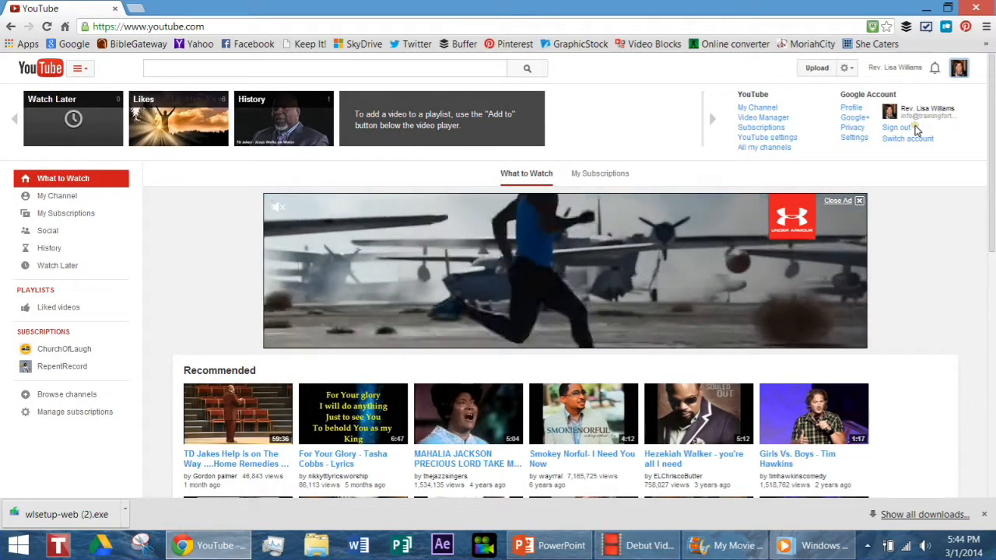
left_click(907, 138)
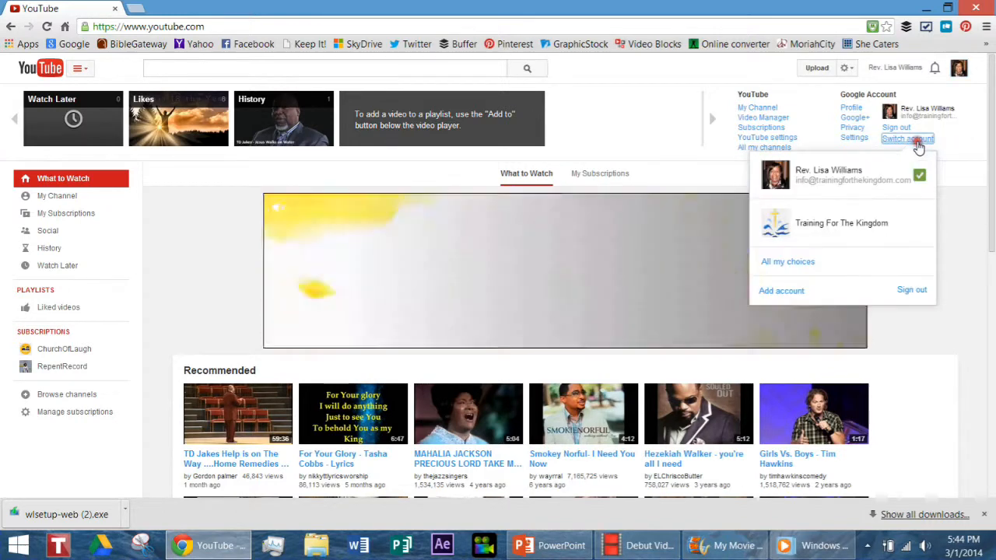
left_click(844, 228)
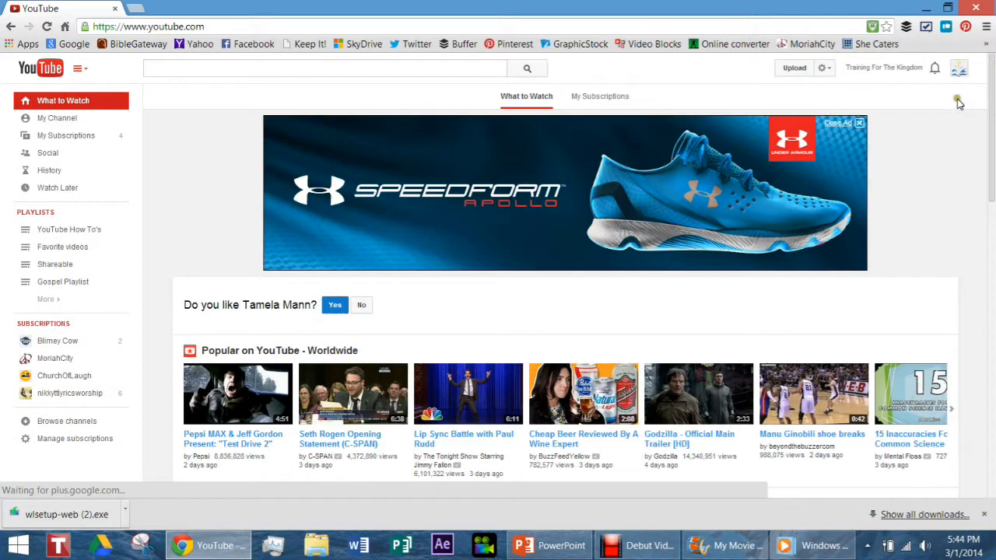
left_click(842, 124)
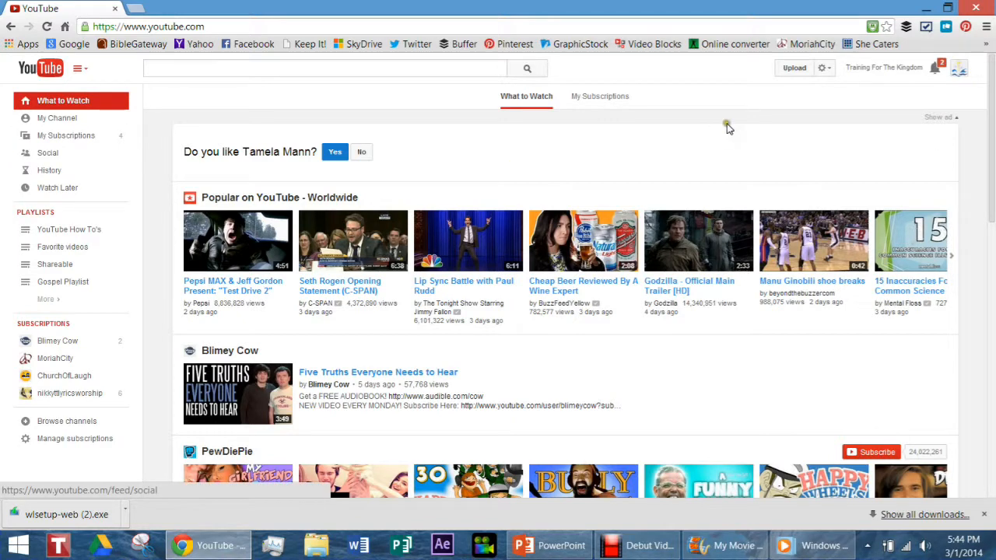
Upload the My Movie MP4 video from the Bible Study folder of Documents.
left_click(798, 70)
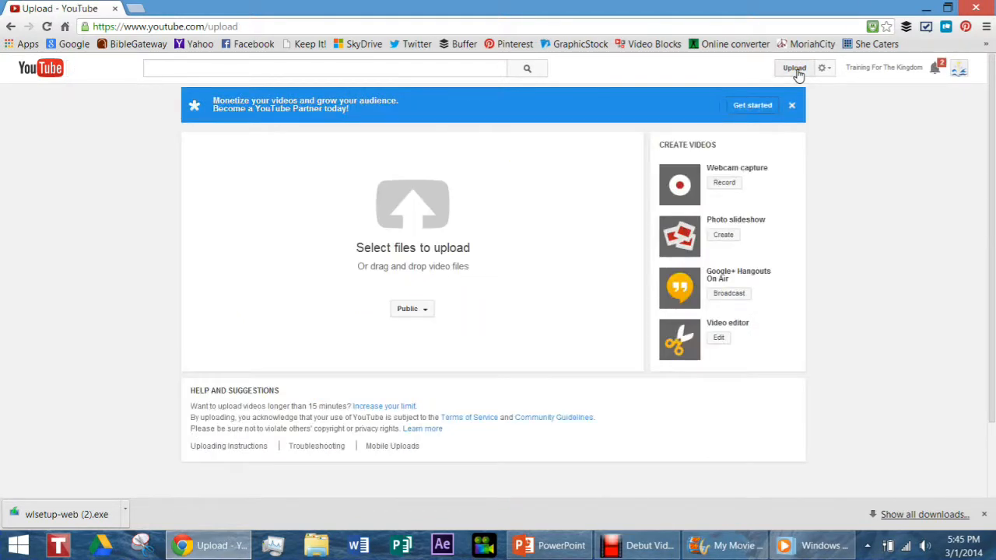
left_click(417, 210)
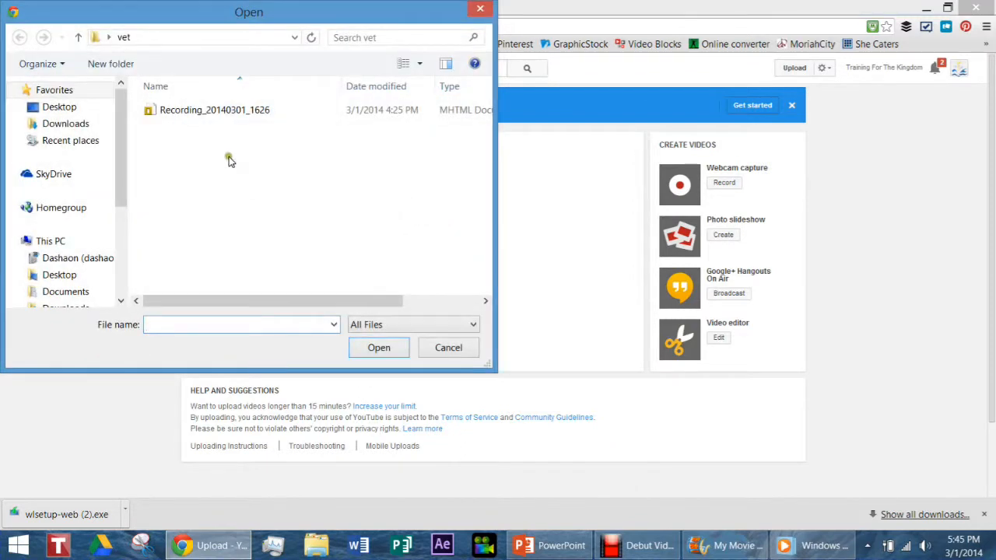
left_click(67, 290)
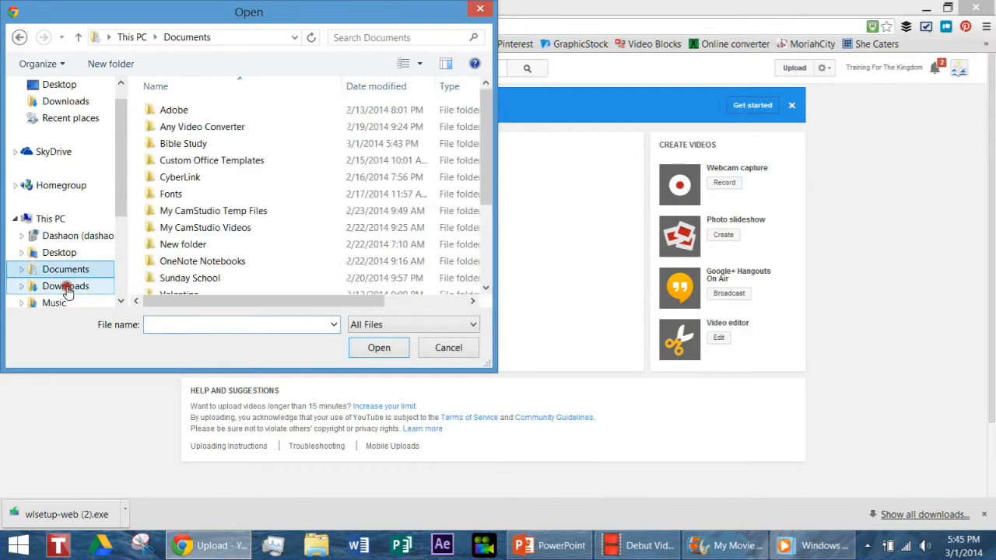
double_click(175, 148)
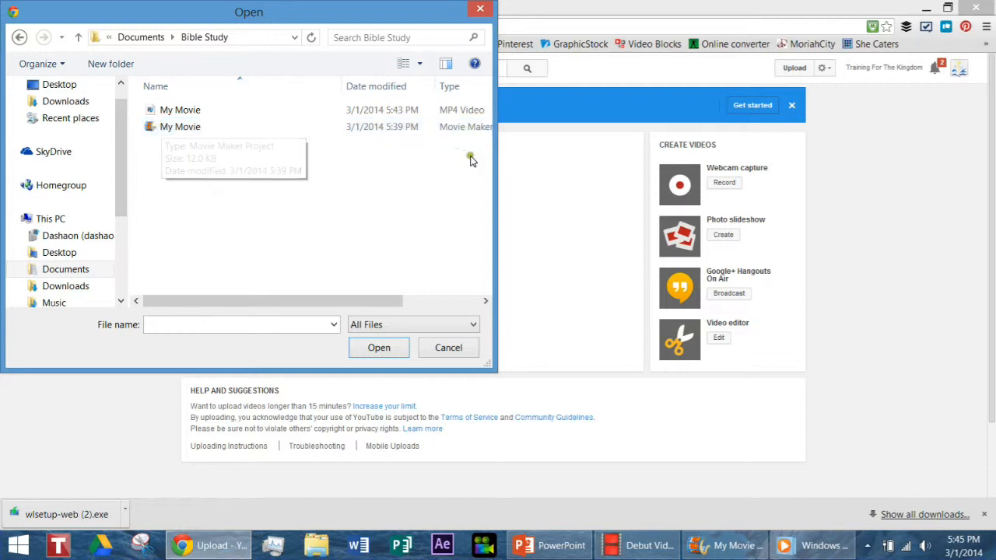
left_click_drag(495, 162, 681, 162)
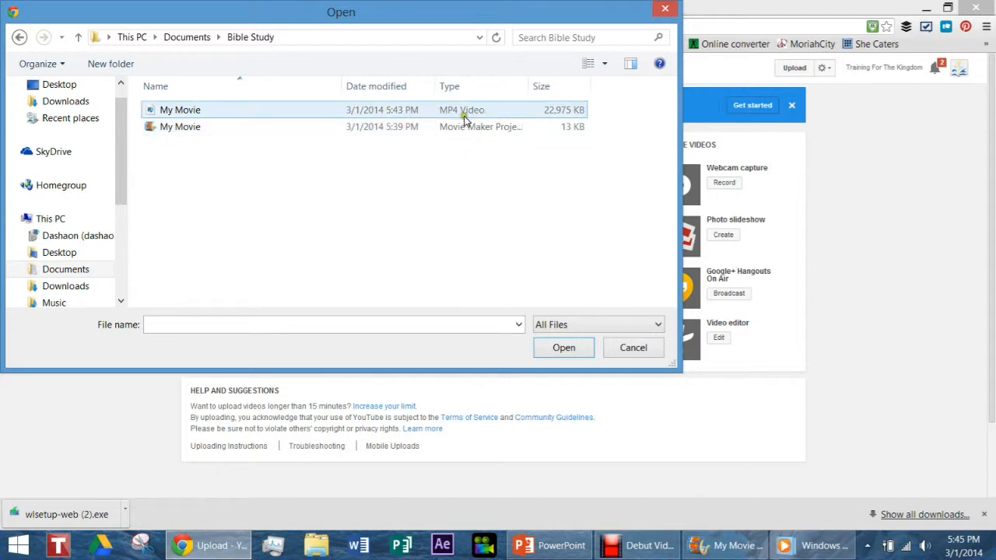
left_click(187, 115)
left_click(565, 352)
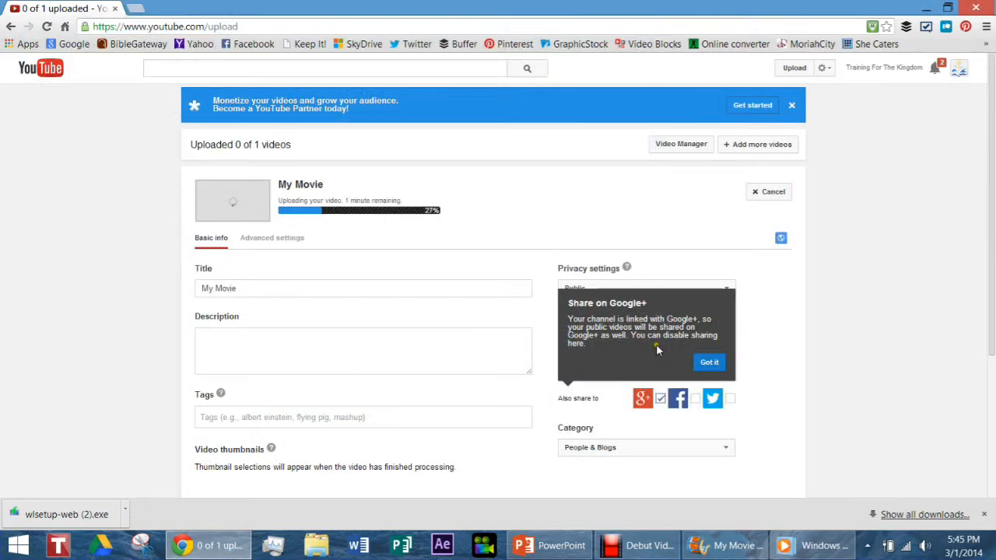
Dismiss the Google+ sharing notice and set the video's privacy to Private.
left_click(704, 364)
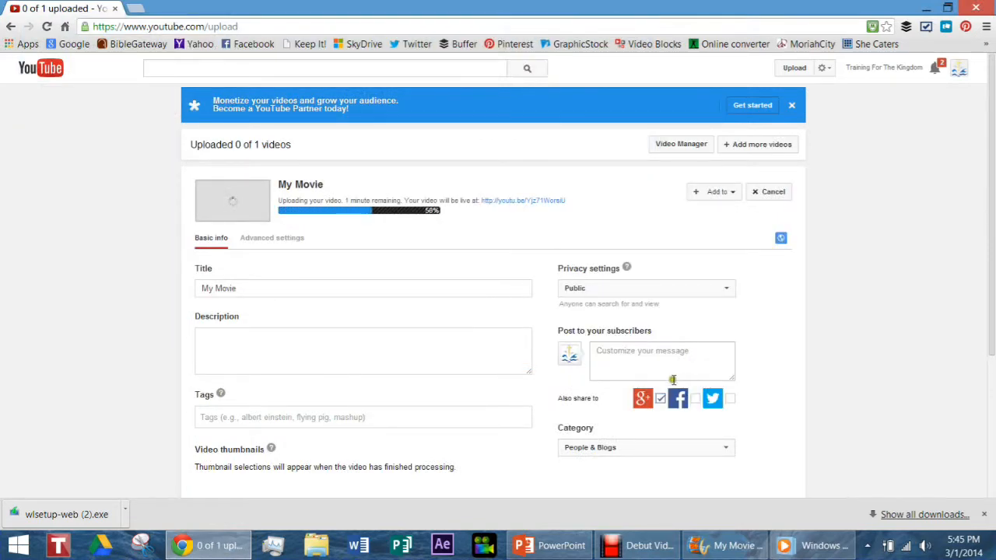
left_click(643, 290)
left_click(627, 323)
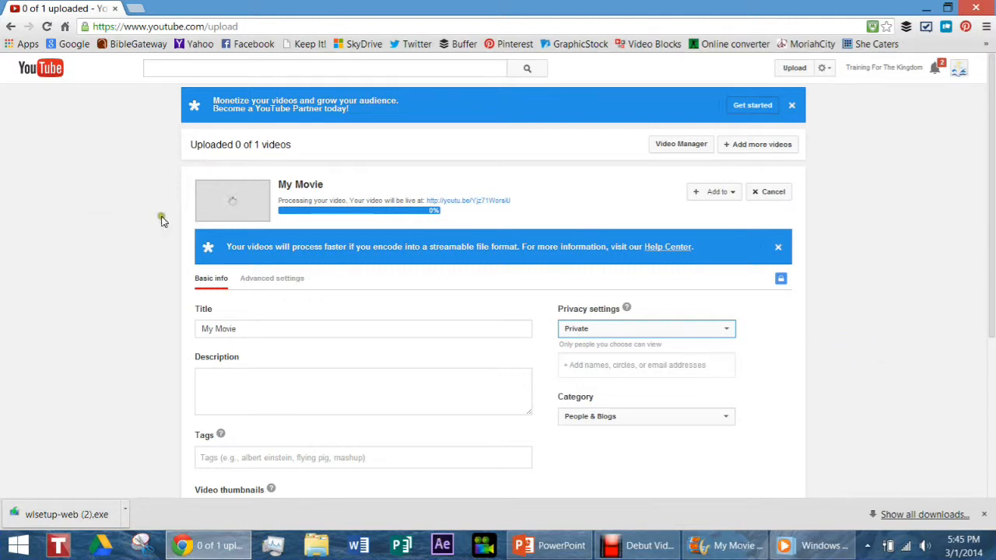
Replace the video's title with "1 John Chapter 1 Bible Study".
left_click(261, 329)
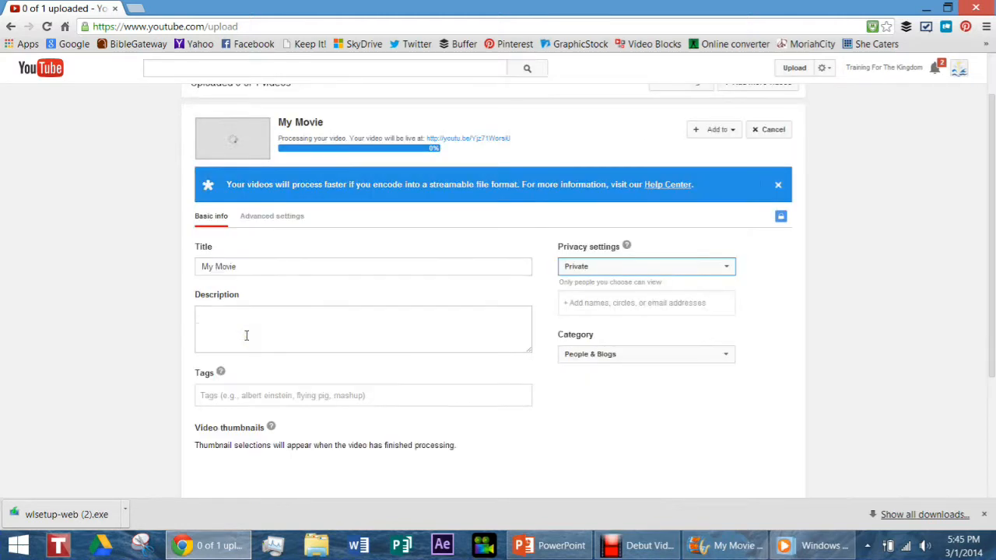
scroll(244, 336, "down", 1)
left_click_drag(241, 267, 201, 266)
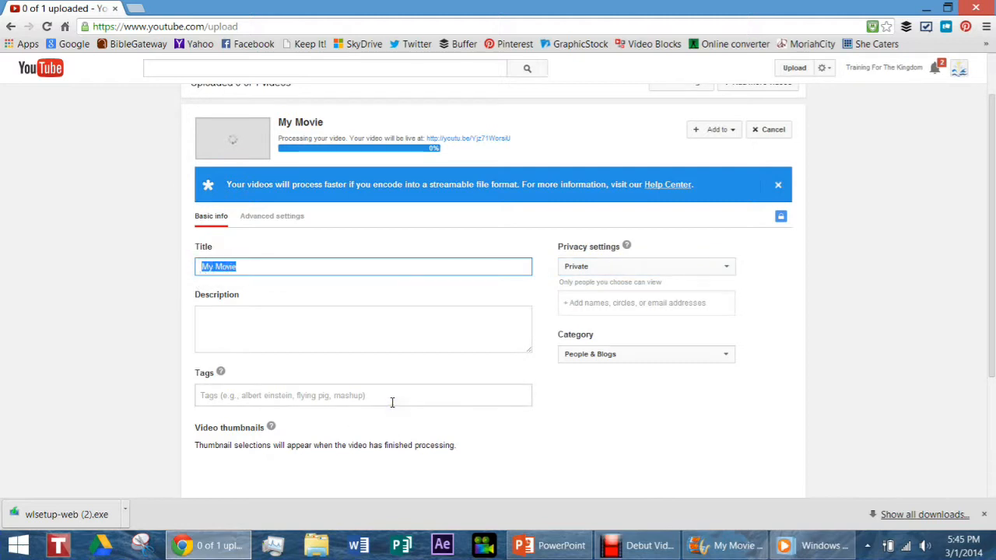
type("1 John Chapter 1")
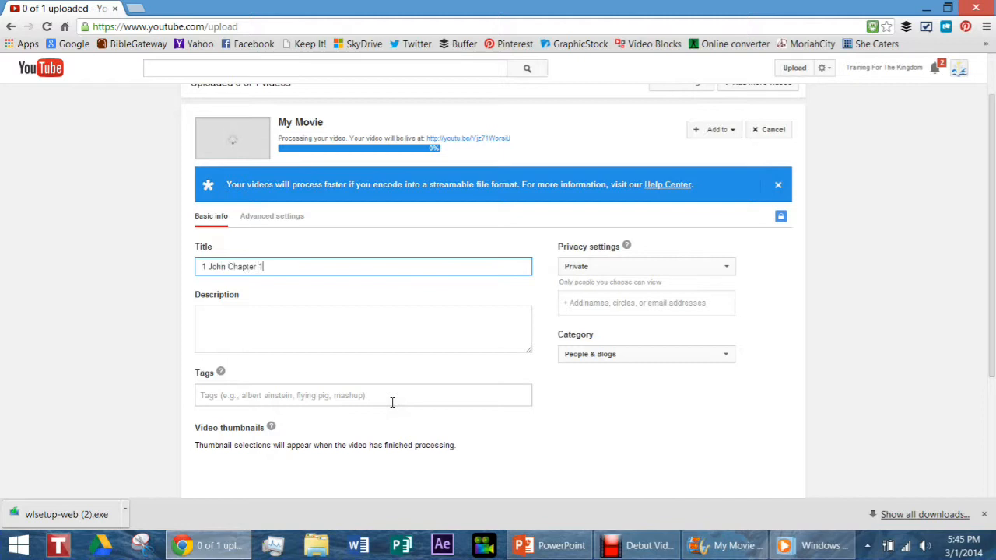
type(" b")
key("BackSpace")
key("BackSpace")
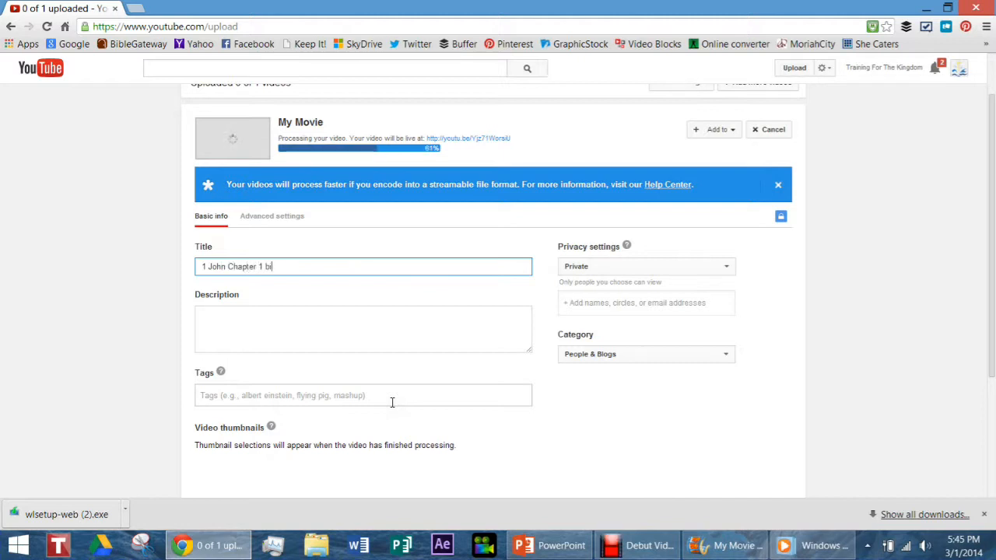
key("BackSpace")
key("BackSpace")
key("BackSpace")
type("Bilbe S")
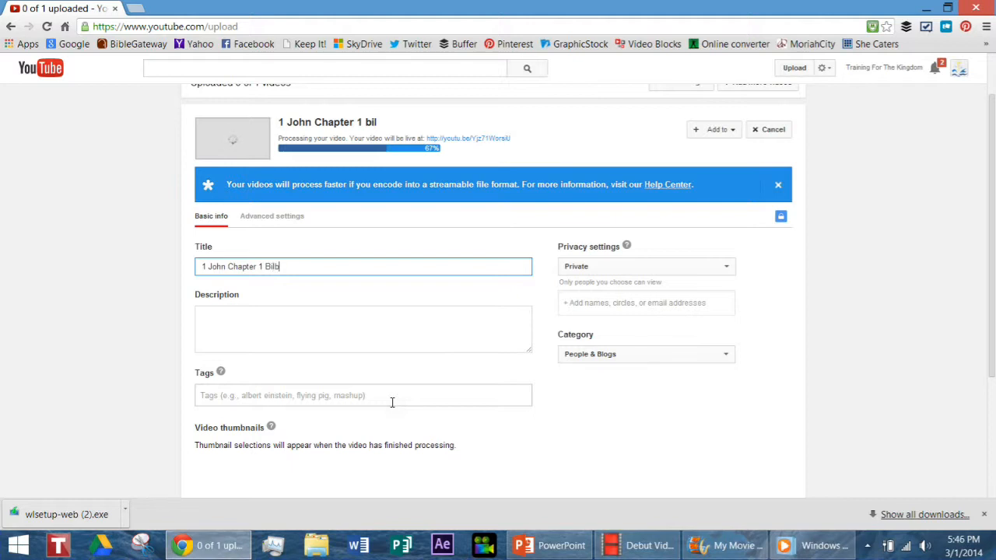
key("BackSpace")
key("BackSpace")
key("BackSpace")
key("BackSpace")
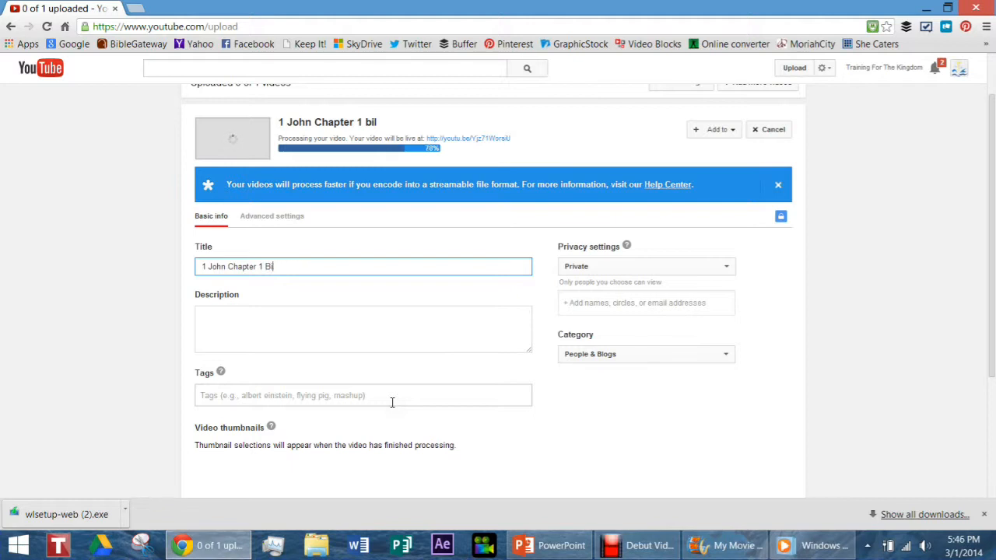
type("ble Study")
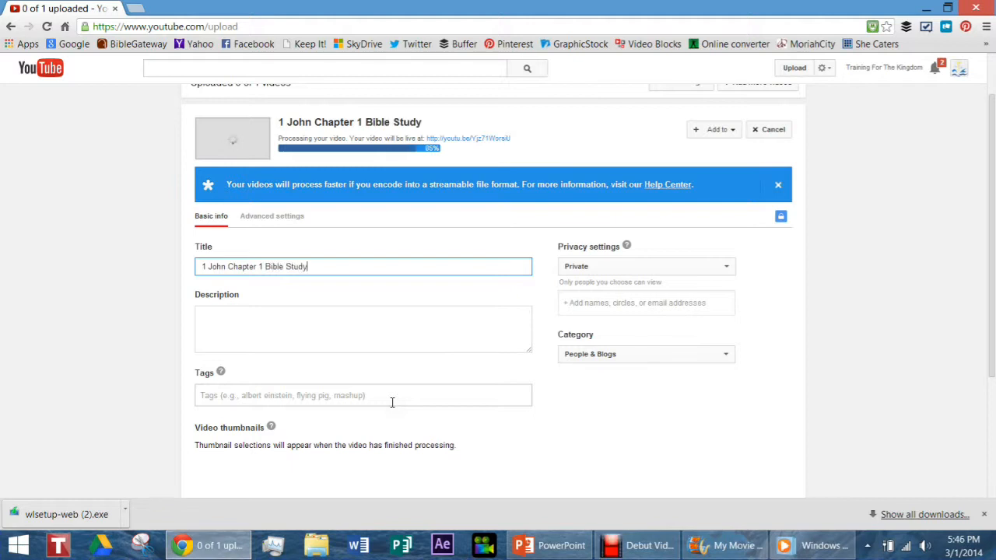
Enter the description "Who was the Apostle John? What did in write? What is 1st John all about? Find out here".
left_click(220, 333)
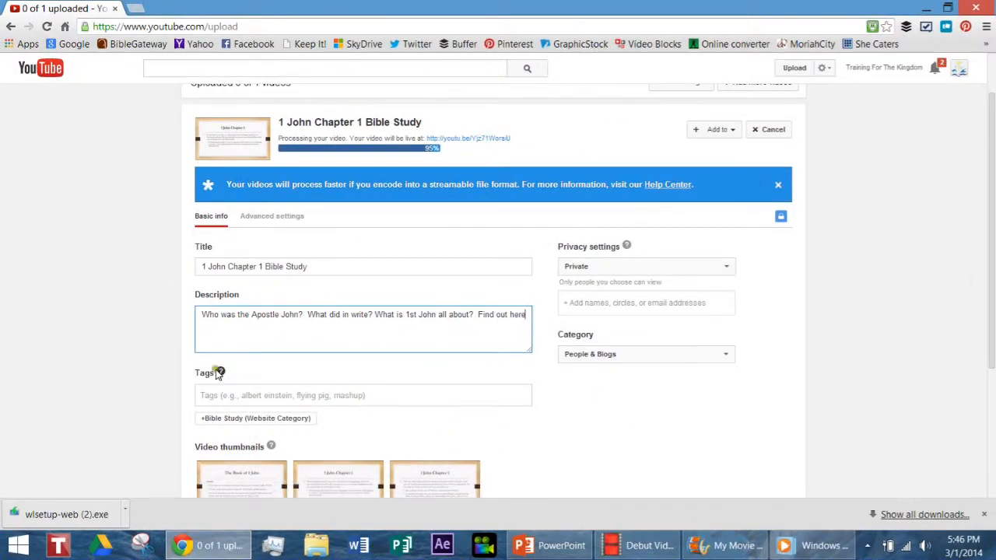
Add three tags to the video: the presenter's name, "1 John 1" and "Bible Study".
left_click(207, 396)
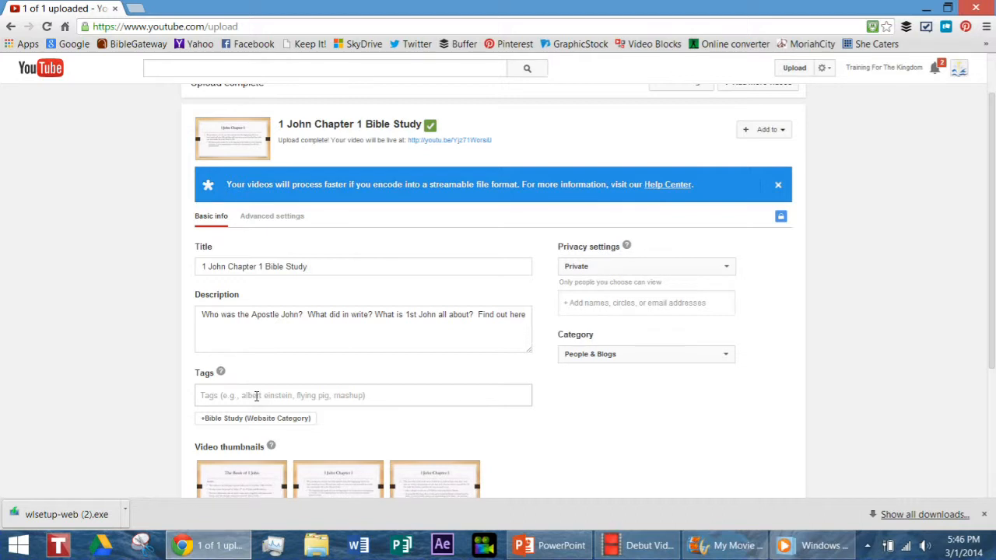
type("rev lisa williams")
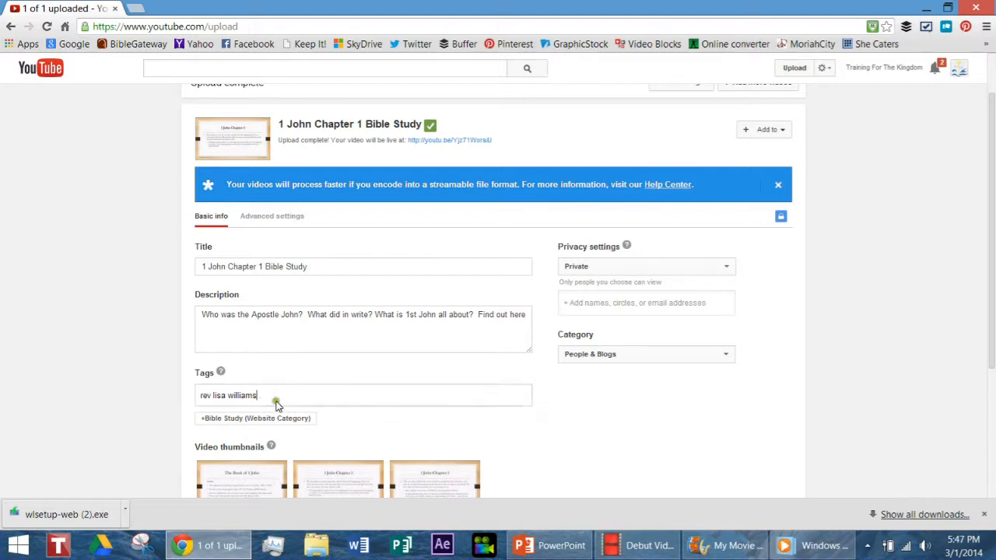
left_click(200, 399)
key("Return")
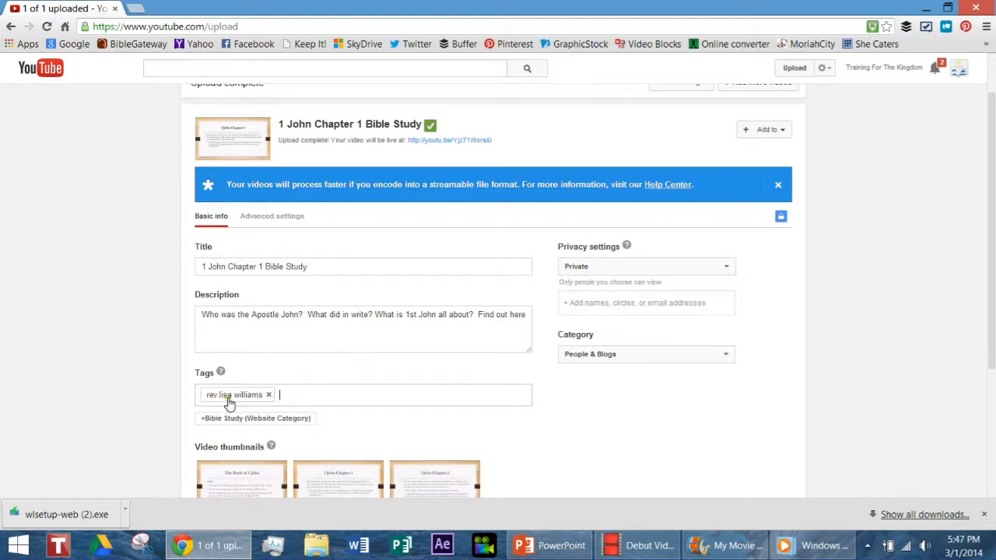
type("1 John 1")
key("Return")
type("Bible Study")
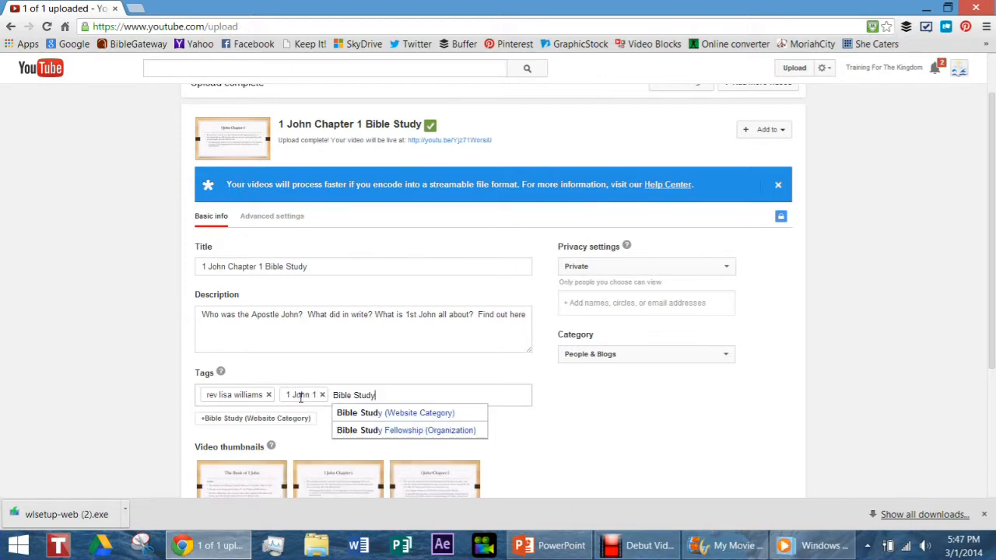
key("Return")
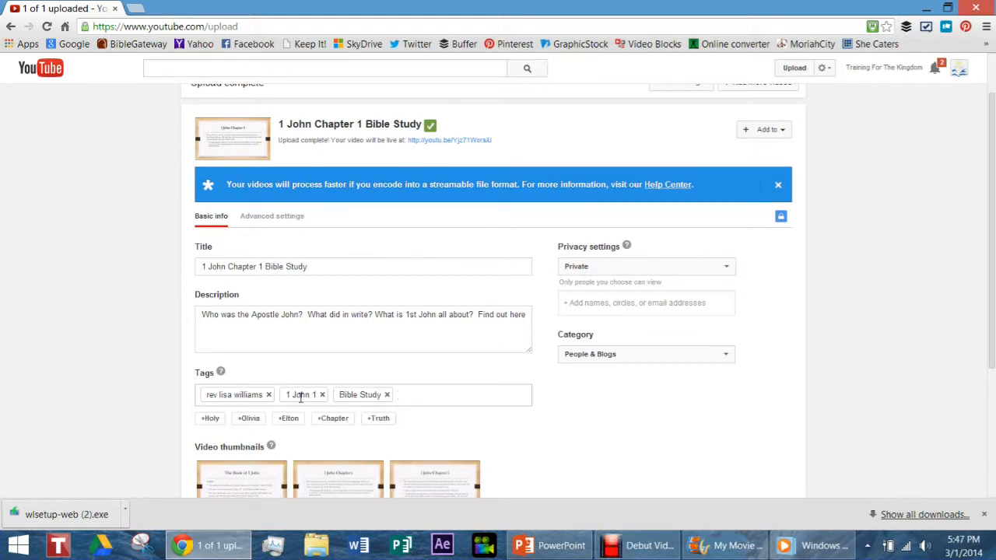
Add the tags "Mount Moriah AME Church" and "Training For The Kingdom" to the video.
type("a")
key("BackSpace")
type("Mount Moriah AM")
type("E Chuc")
type("ch")
key("Return")
type("Trai")
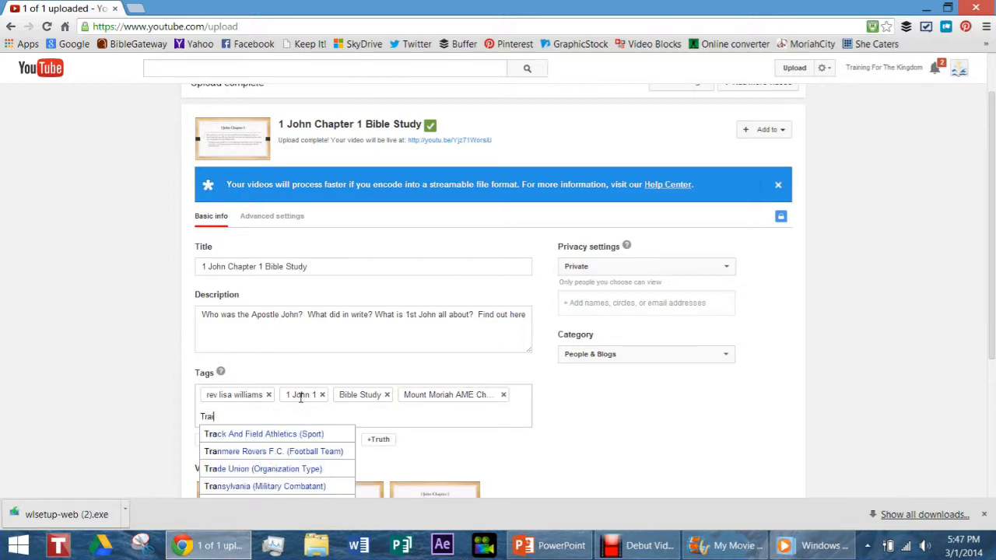
type("ning")
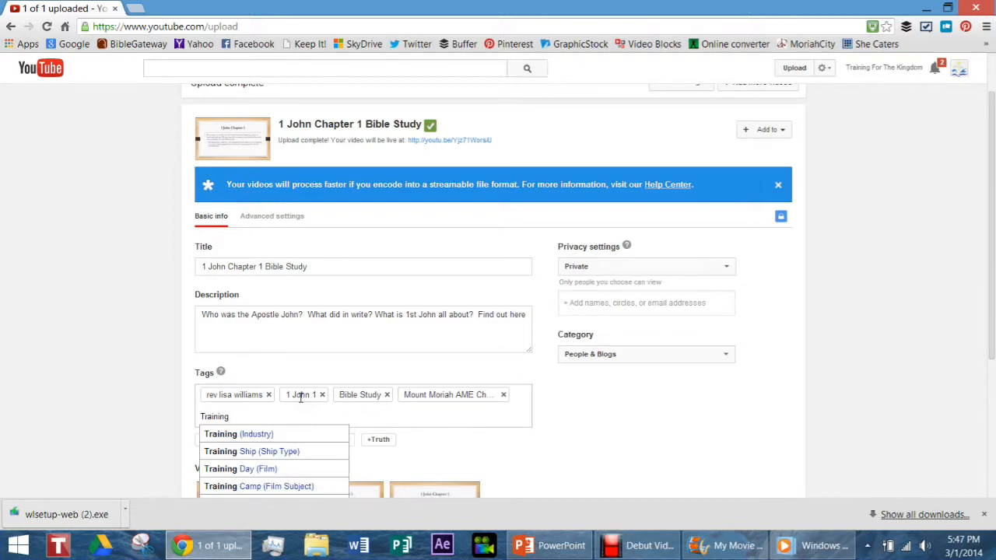
type(" For The")
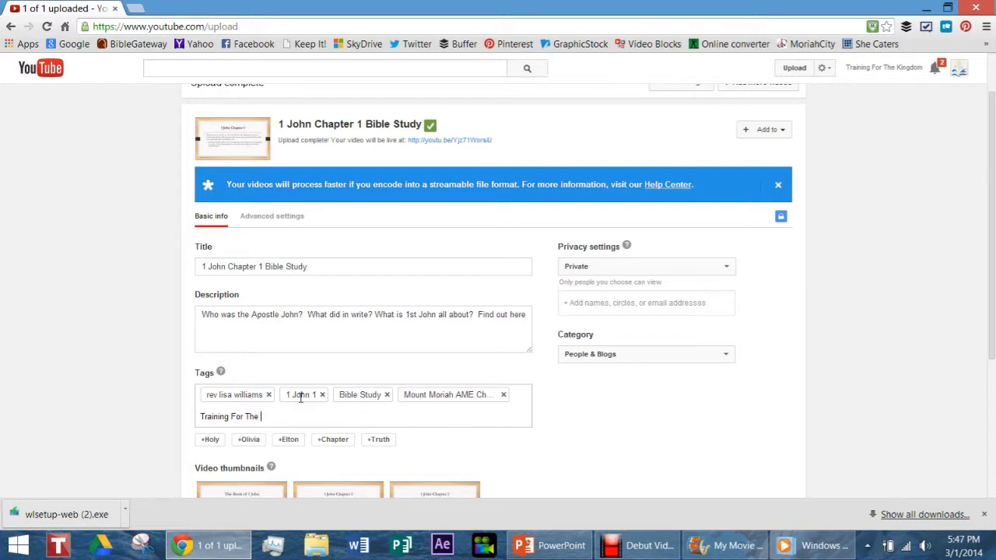
type(" Kingdom")
key("Return")
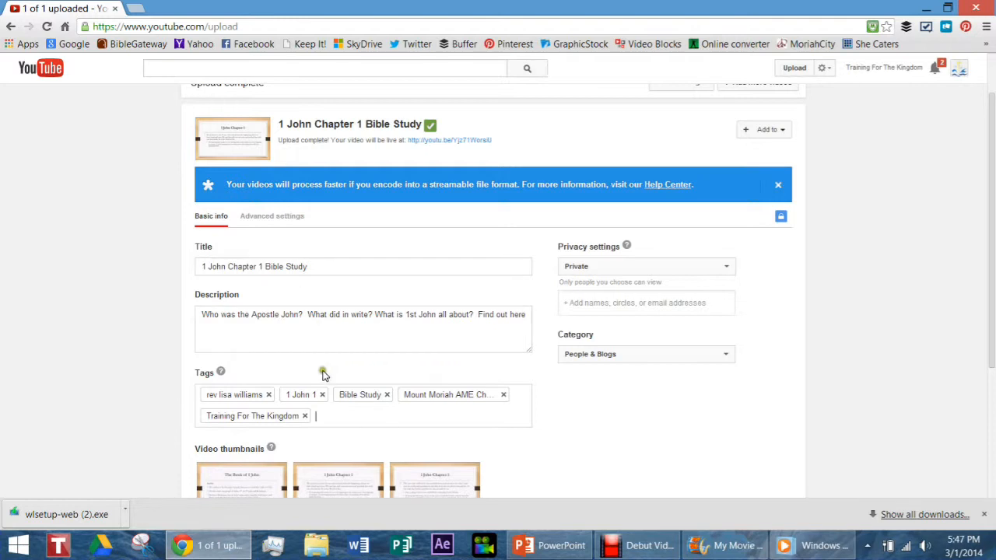
Choose People & Blogs as the video's category.
scroll(326, 415, "down", 1)
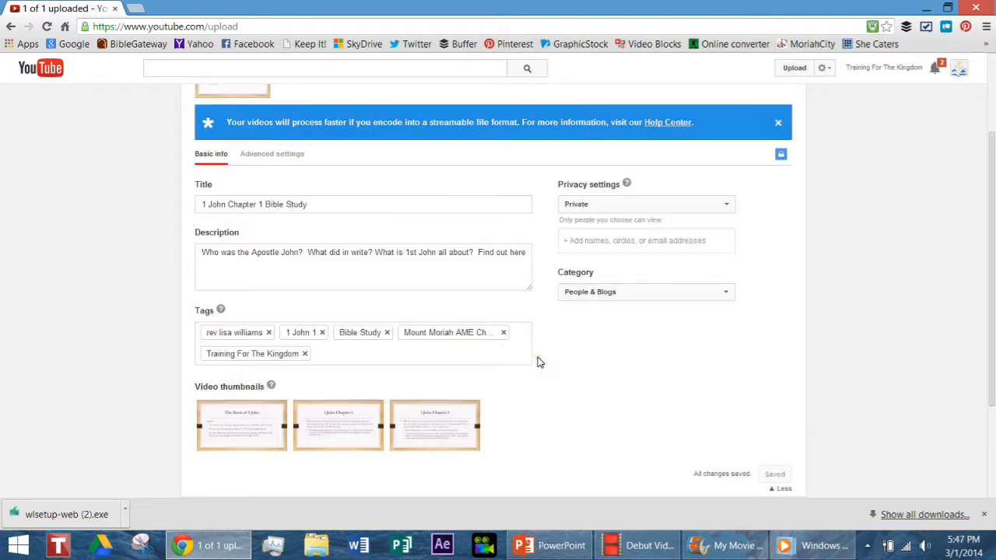
left_click(588, 294)
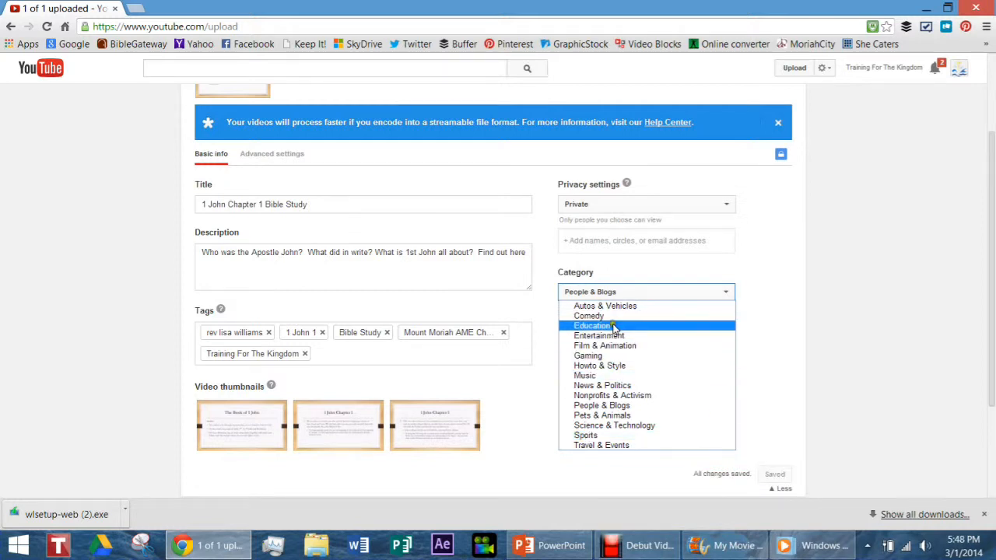
left_click(619, 408)
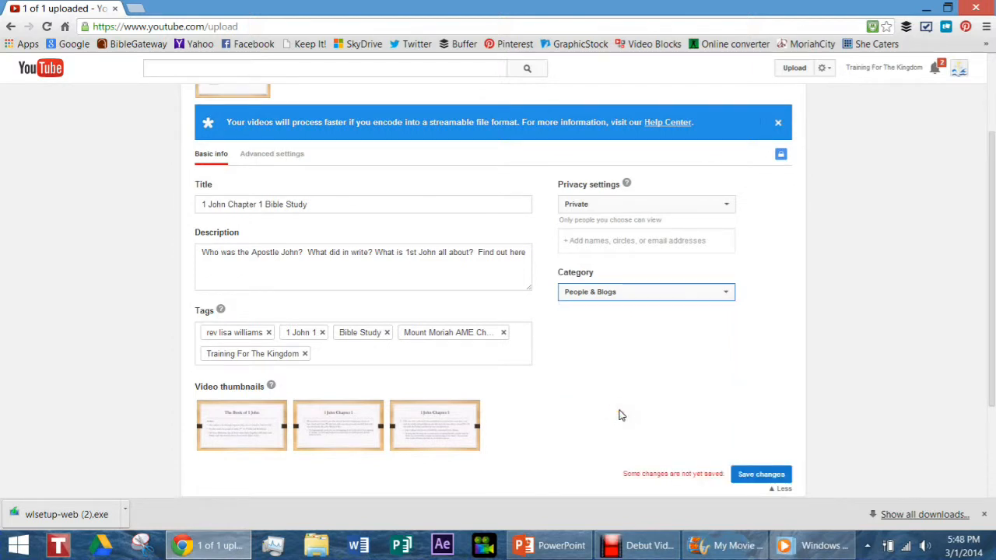
Set the recording date to today, March 1, 2014, in the video's advanced settings.
left_click(254, 155)
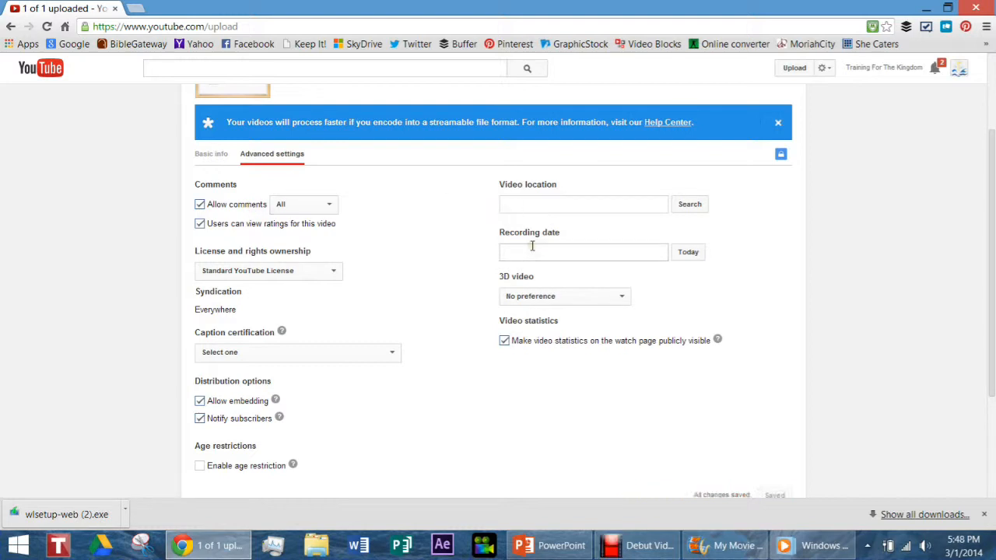
left_click(684, 251)
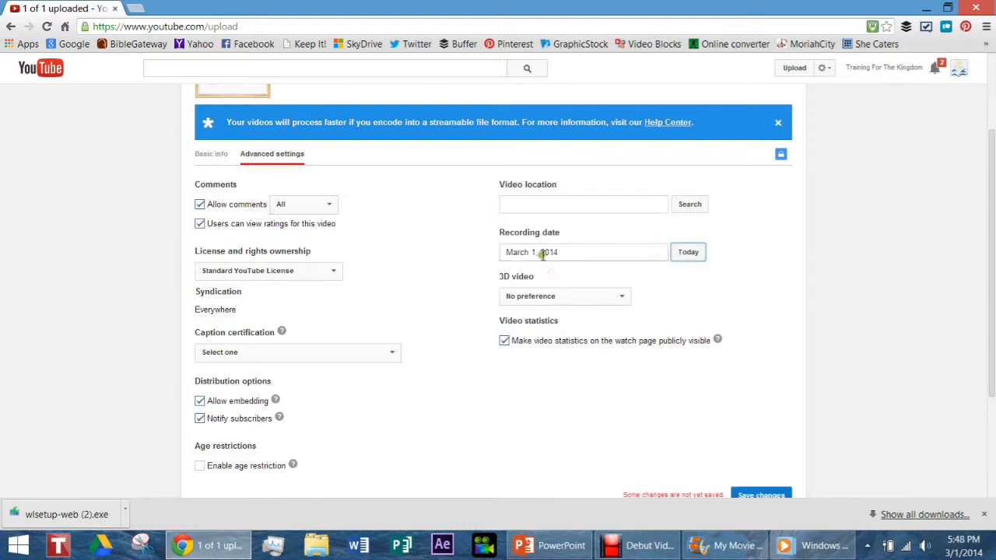
left_click(685, 254)
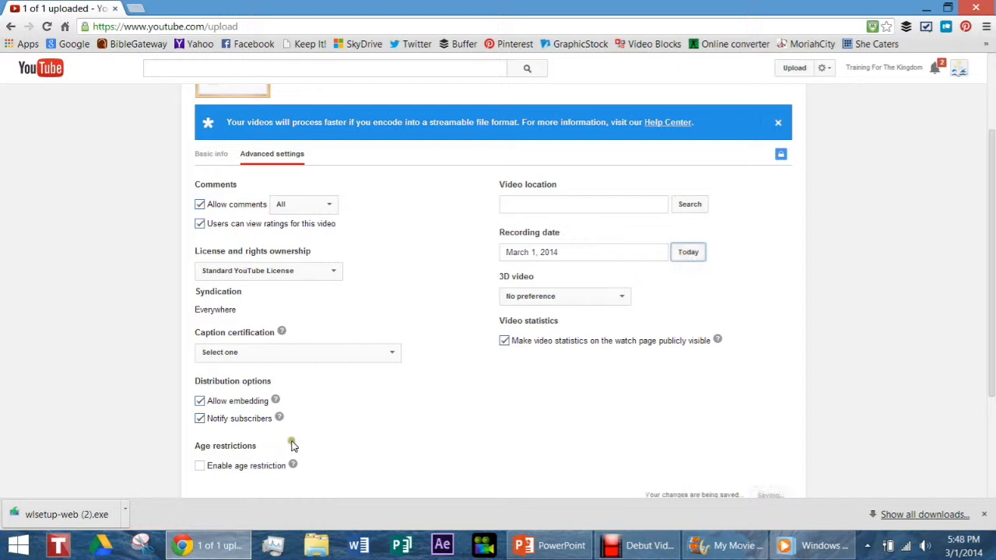
scroll(269, 451, "down", 1)
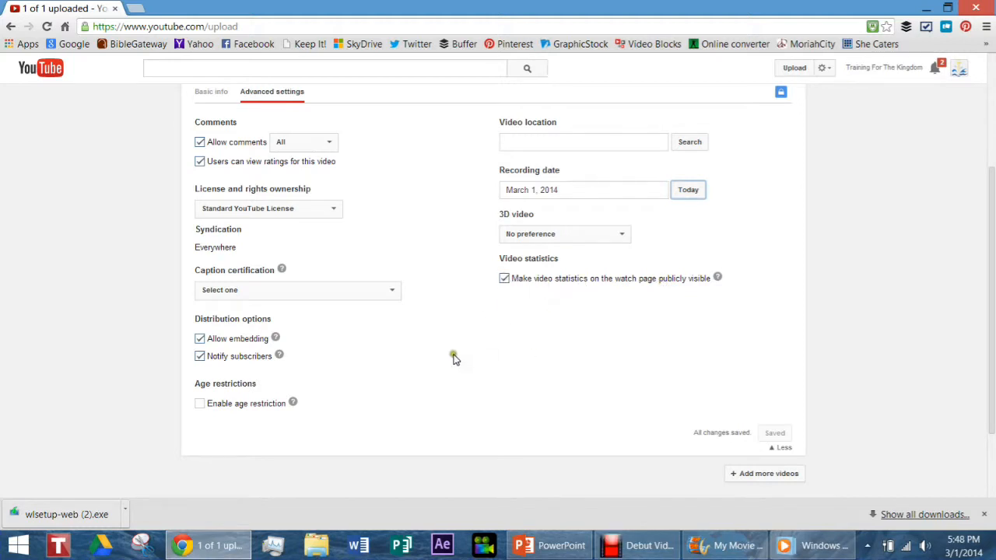
Open the uploaded video's page from its youtu.be link.
scroll(451, 357, "up", 2)
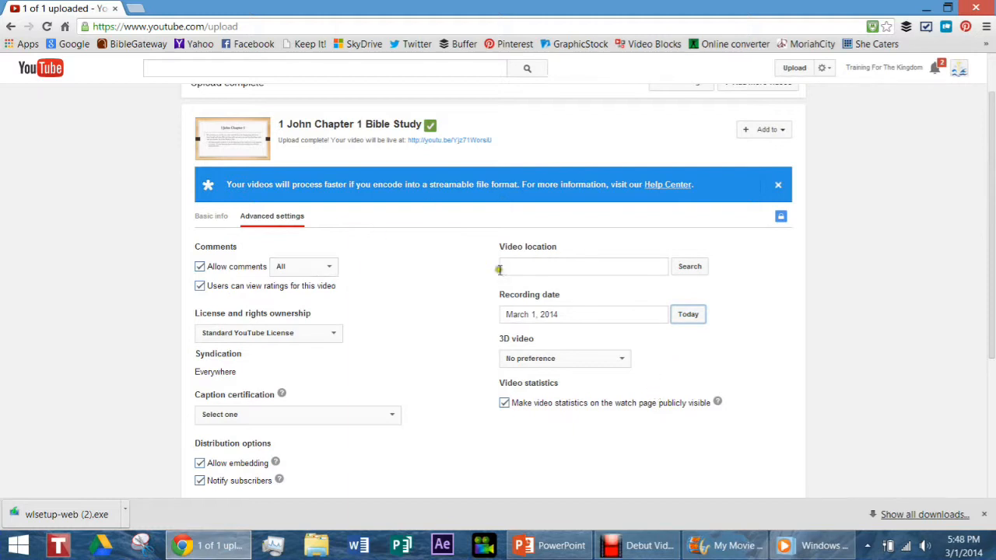
scroll(629, 249, "up", 1)
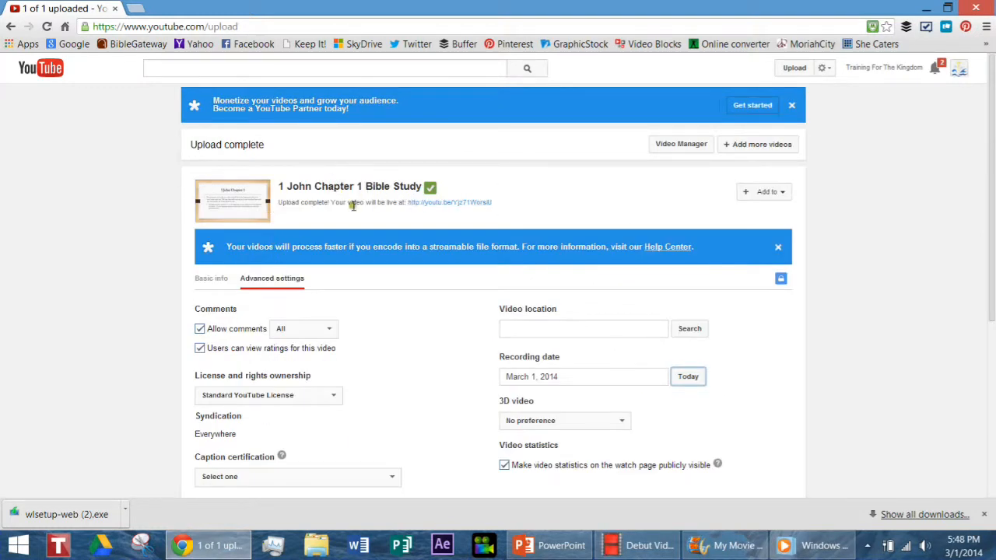
left_click(456, 207)
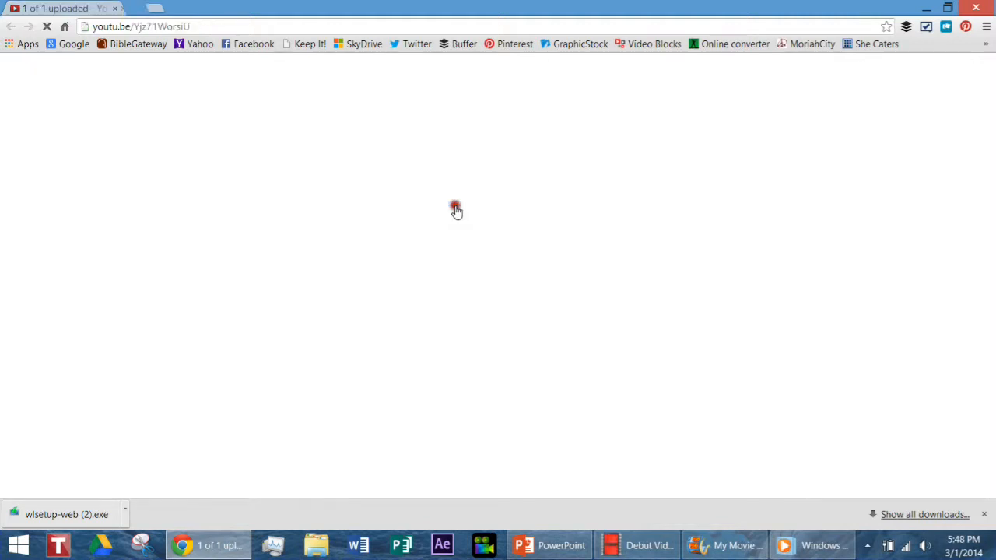